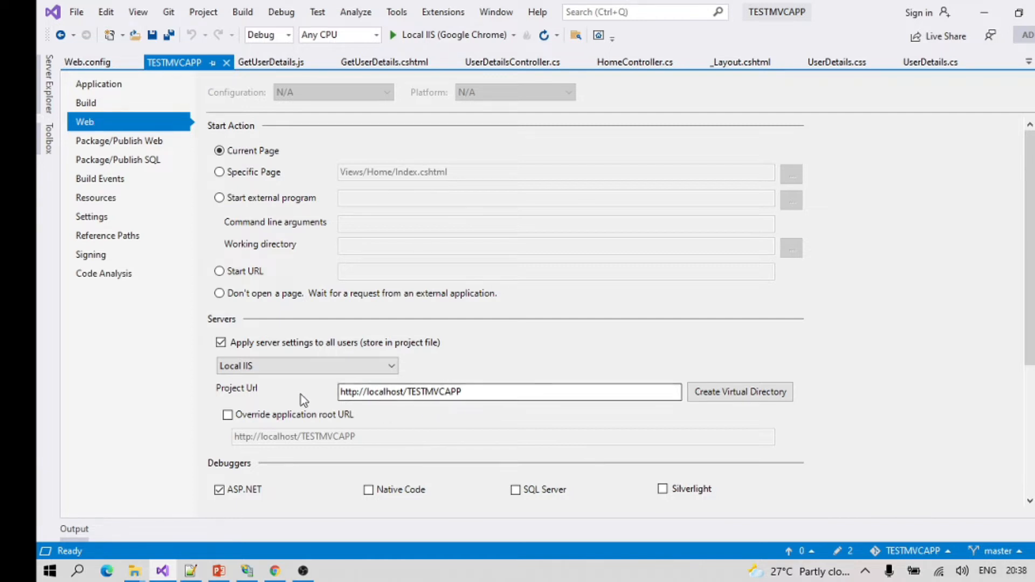
click(346, 366)
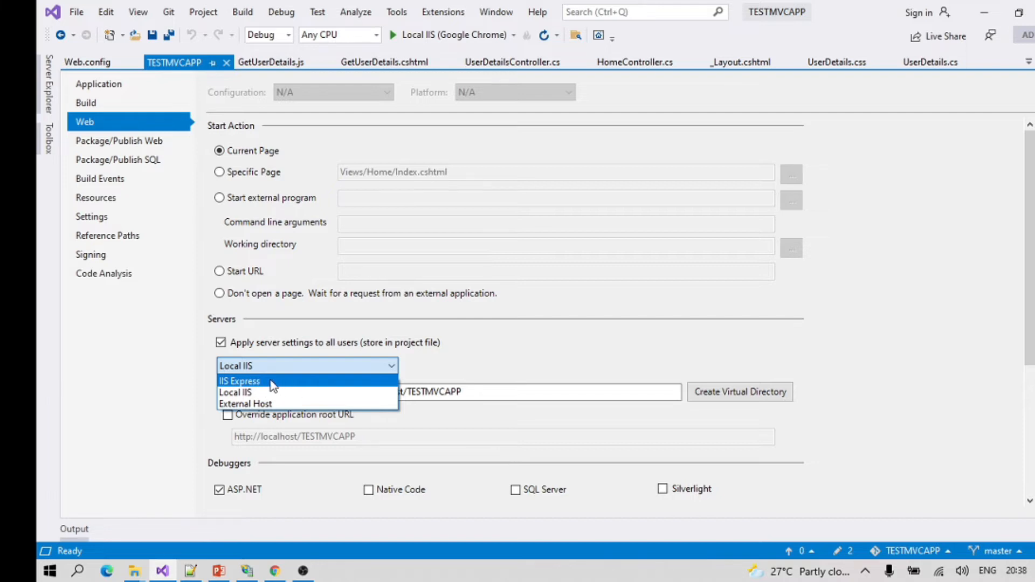
click(498, 359)
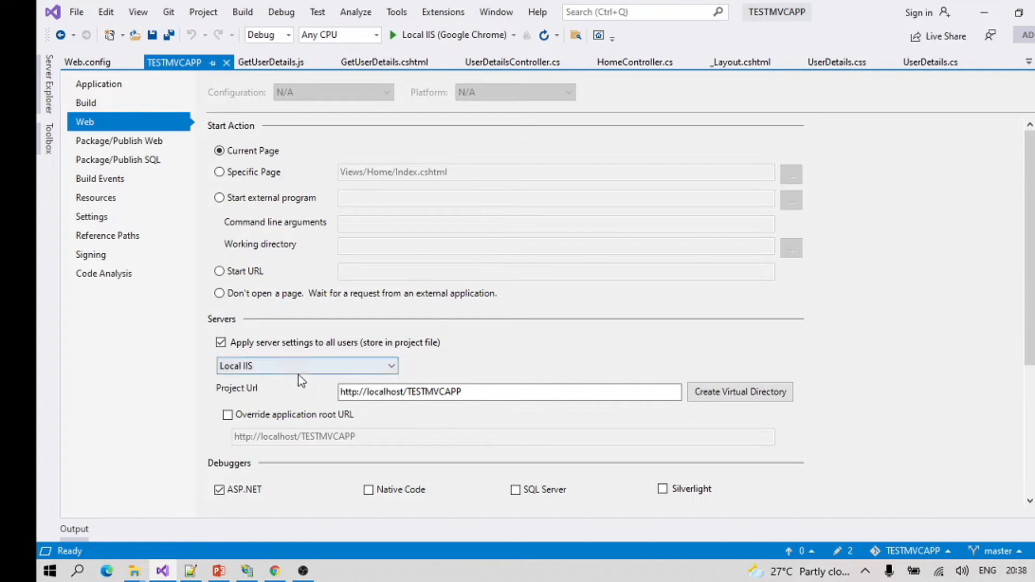
click(317, 367)
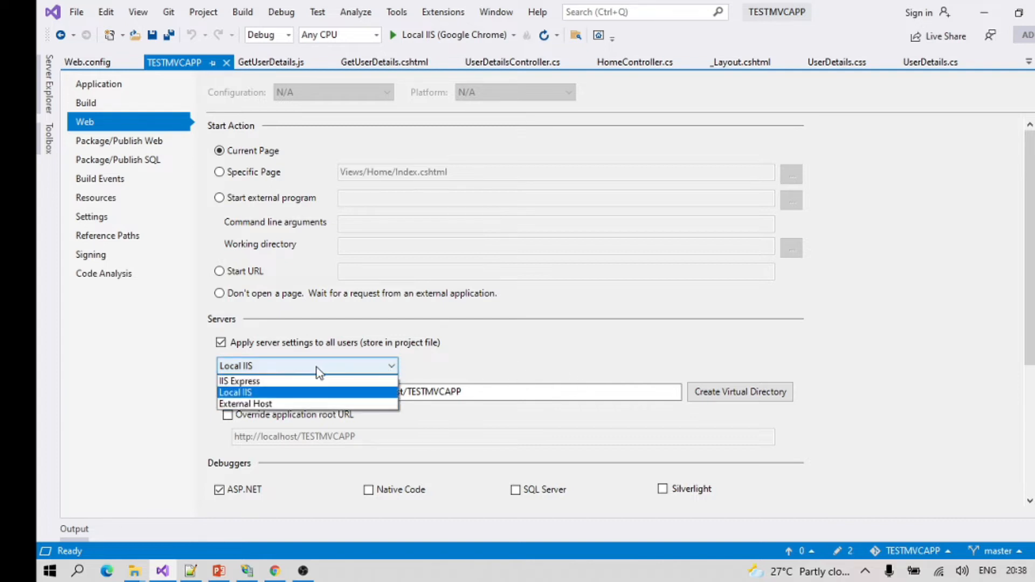
click(289, 391)
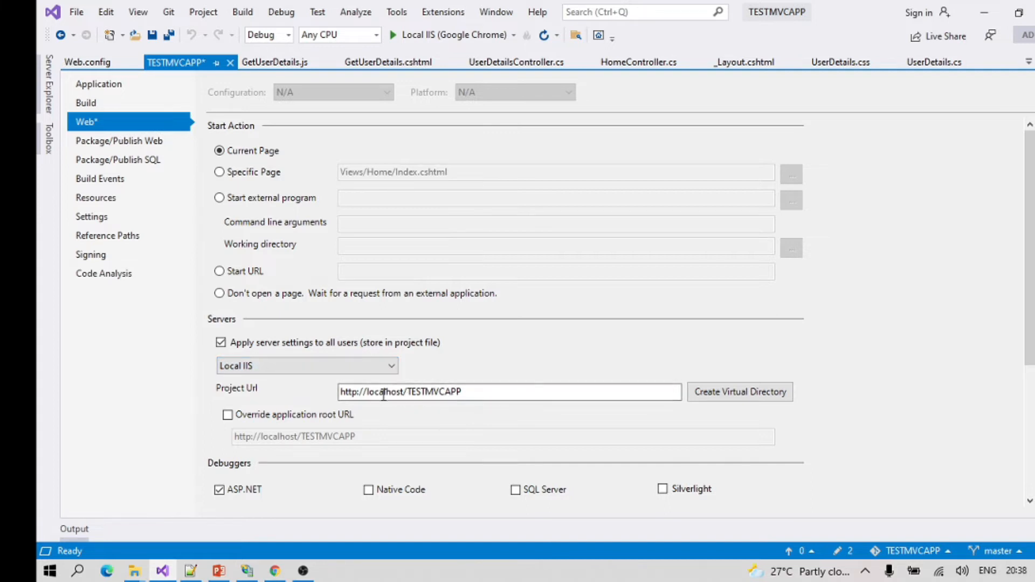
click(400, 390)
drag(488, 390, 339, 392)
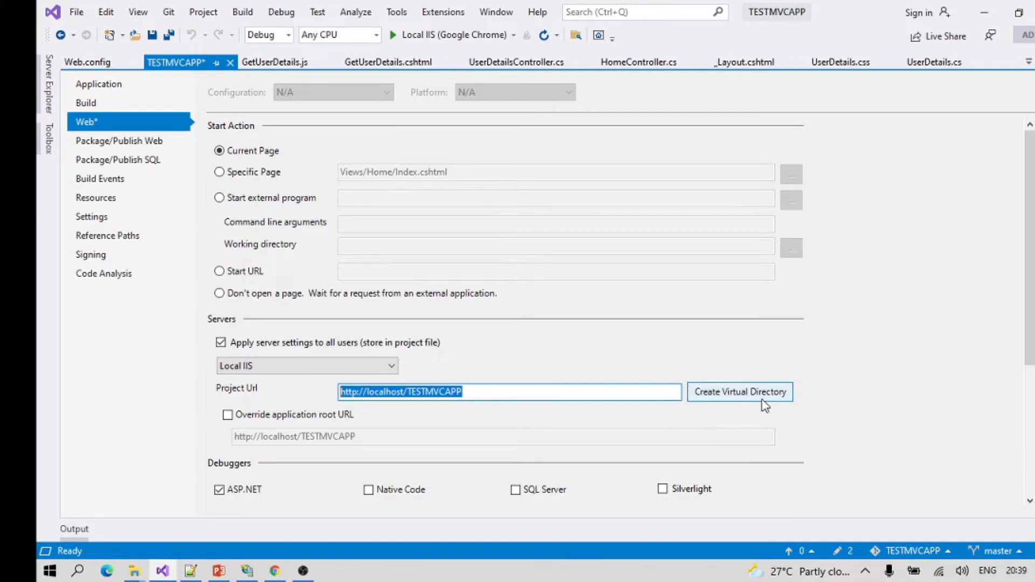
- Launch IIS Manager with the inetmgr command, view the TestMVCApp site home, and return to Visual Studio
mouse_move(250, 563)
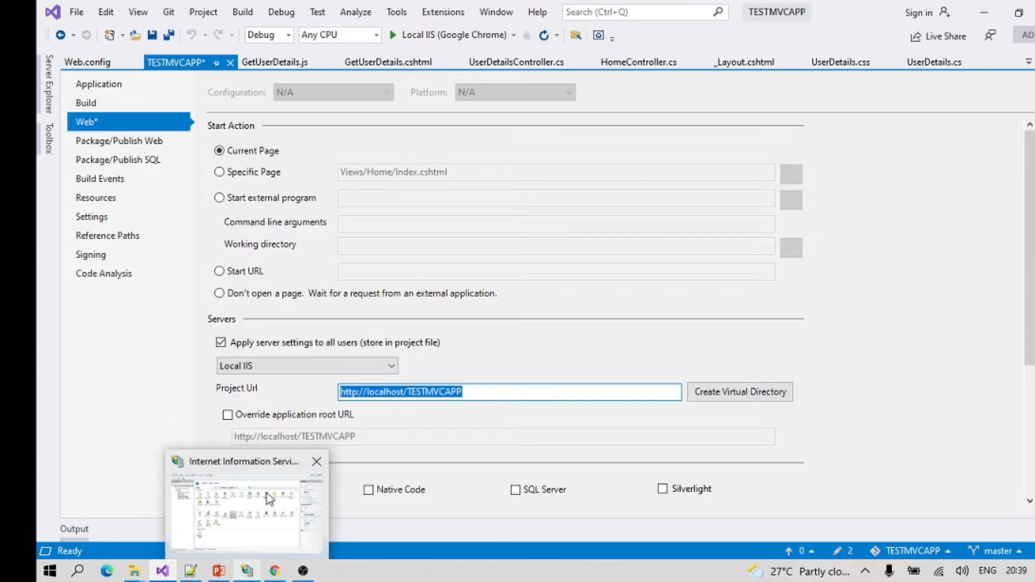
mouse_move(242, 496)
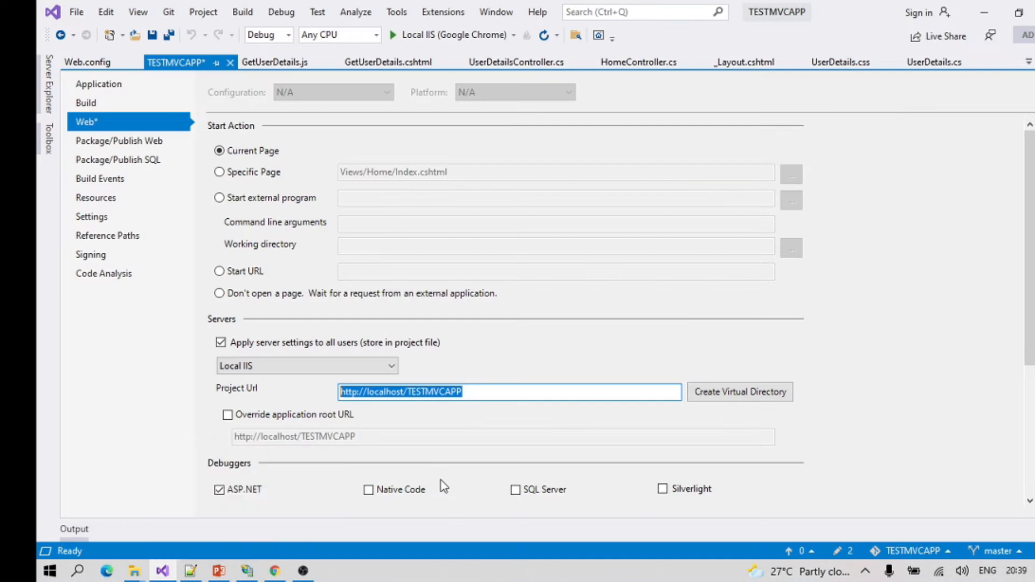
key(super+r)
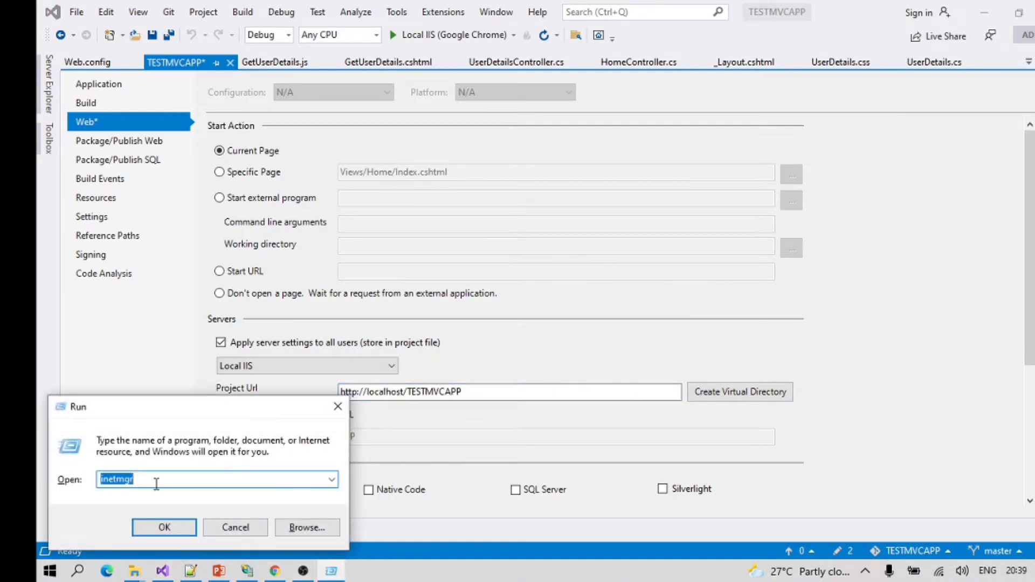
click(160, 527)
click(250, 570)
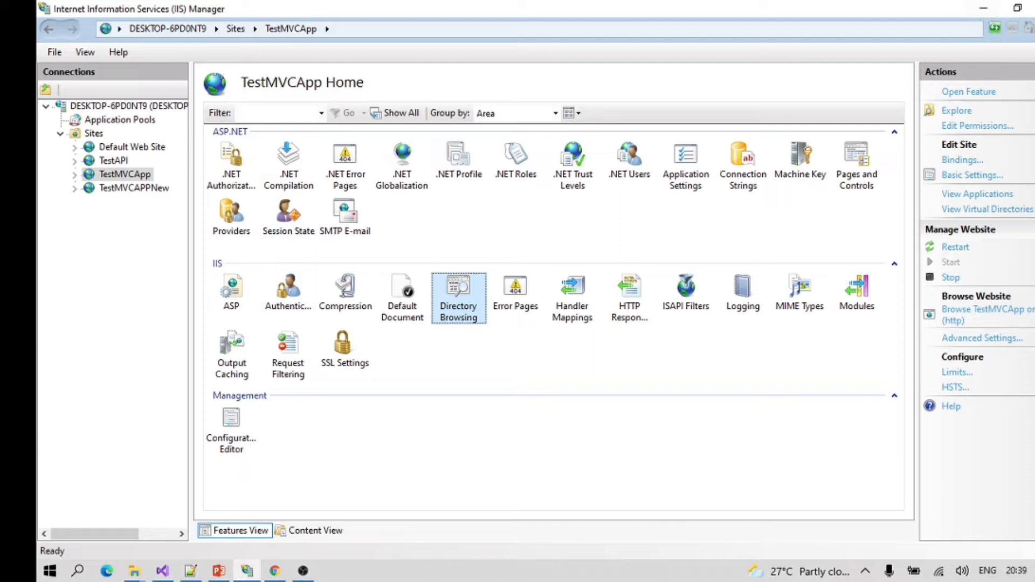
click(983, 8)
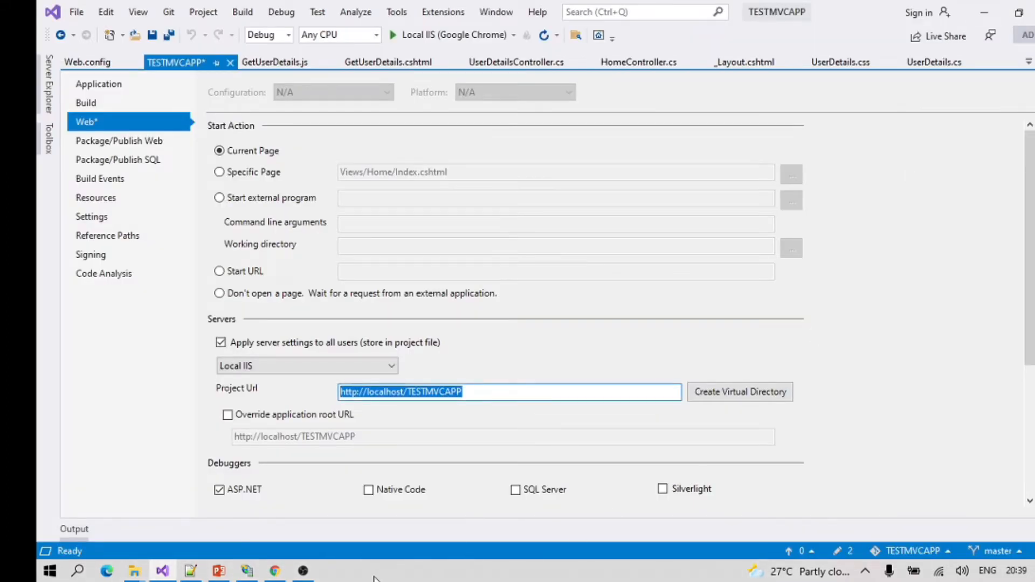
mouse_move(238, 577)
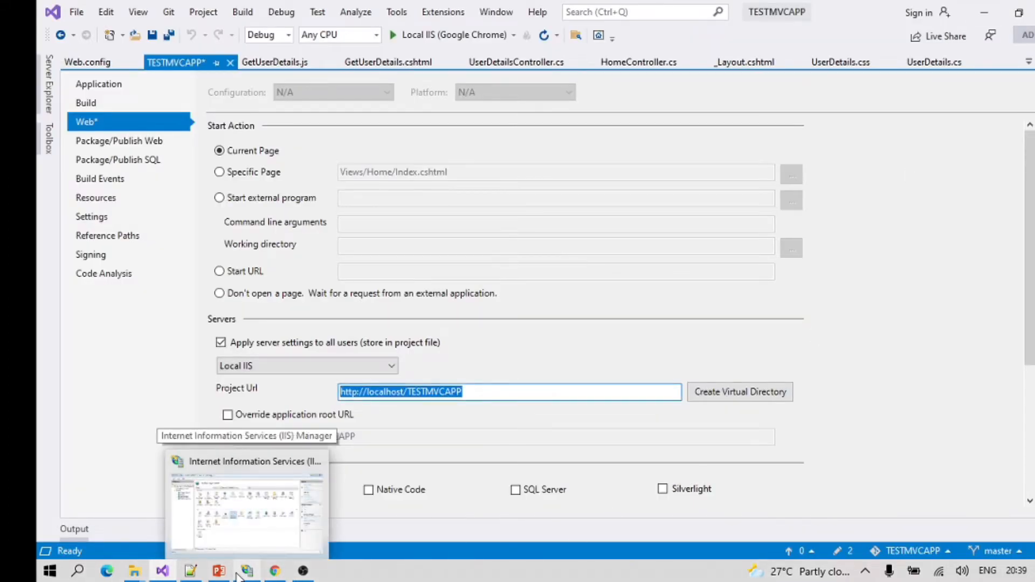
mouse_move(251, 538)
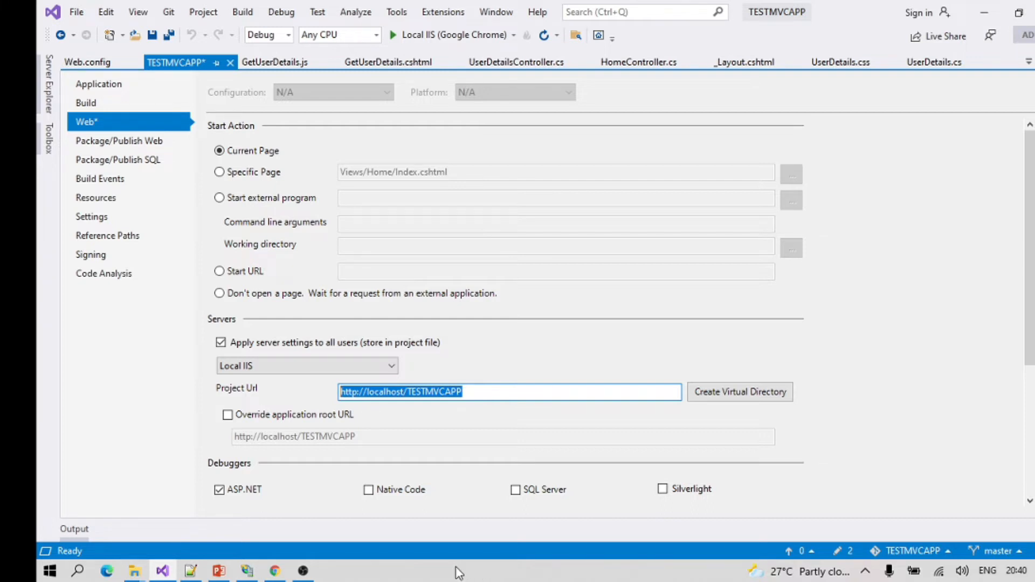
- Open the Windows features list from the Programs section of Control Panel and maximize it
click(102, 572)
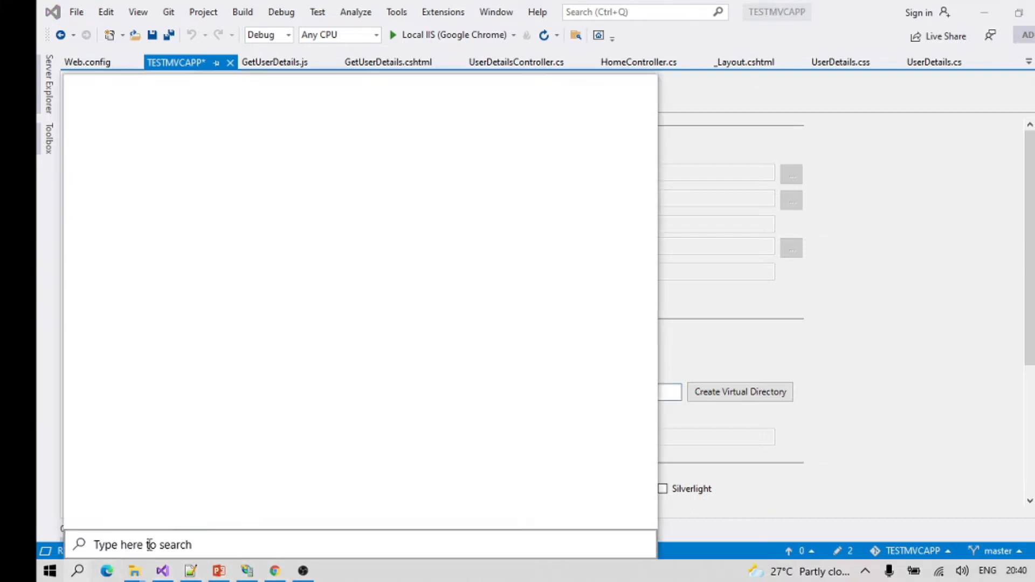
text(con)
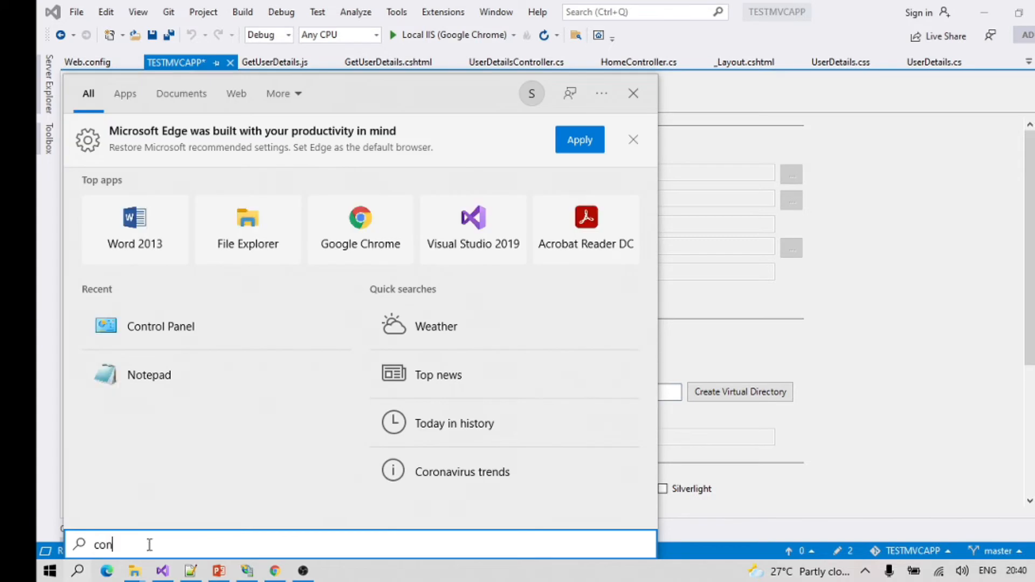
text(trol)
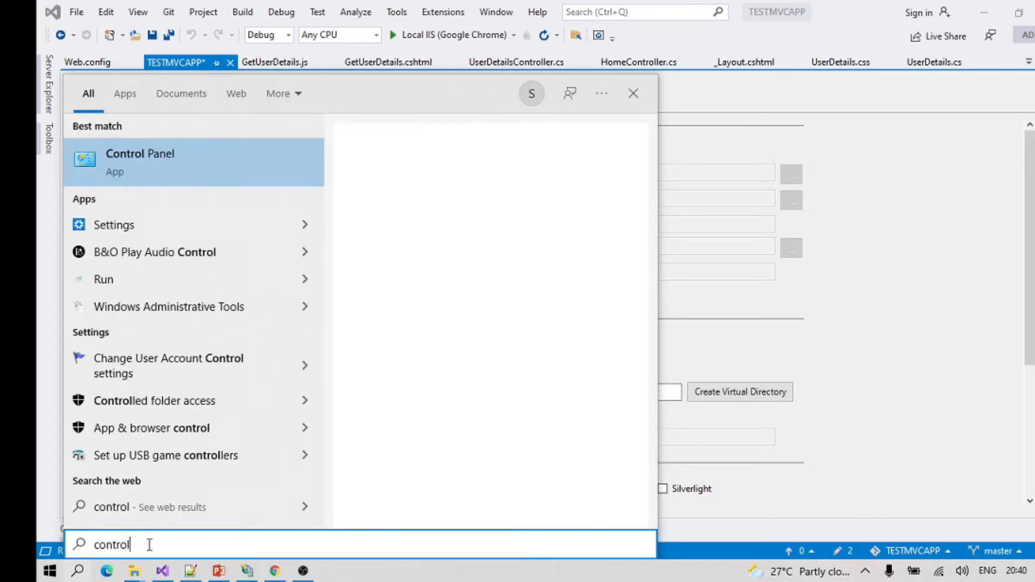
key(Return)
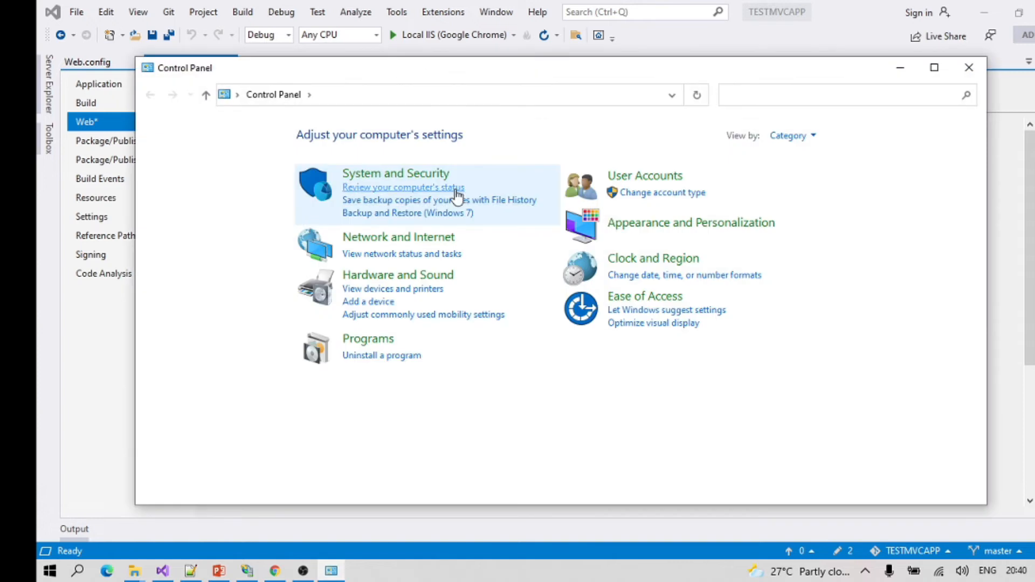
click(360, 341)
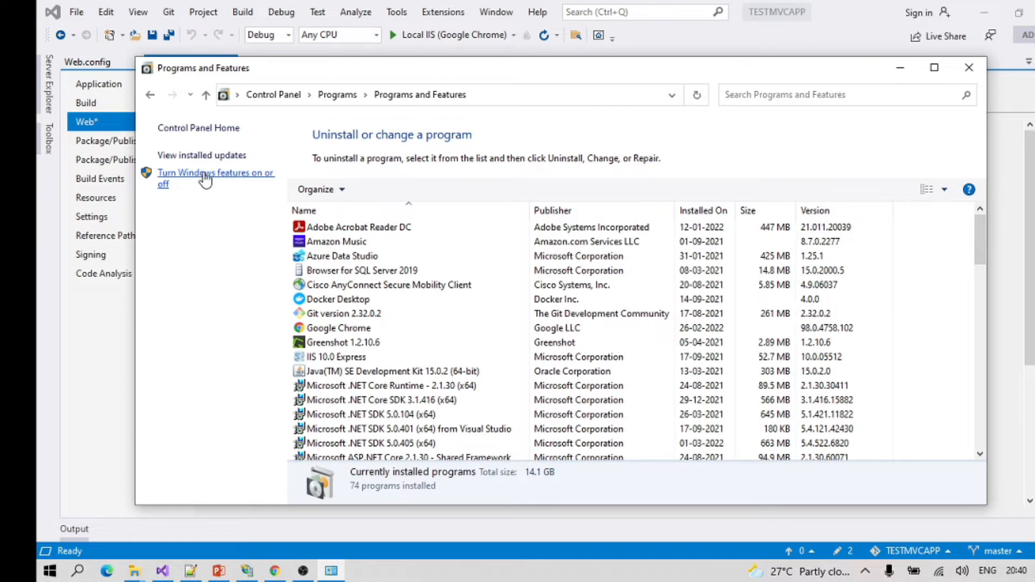
click(206, 179)
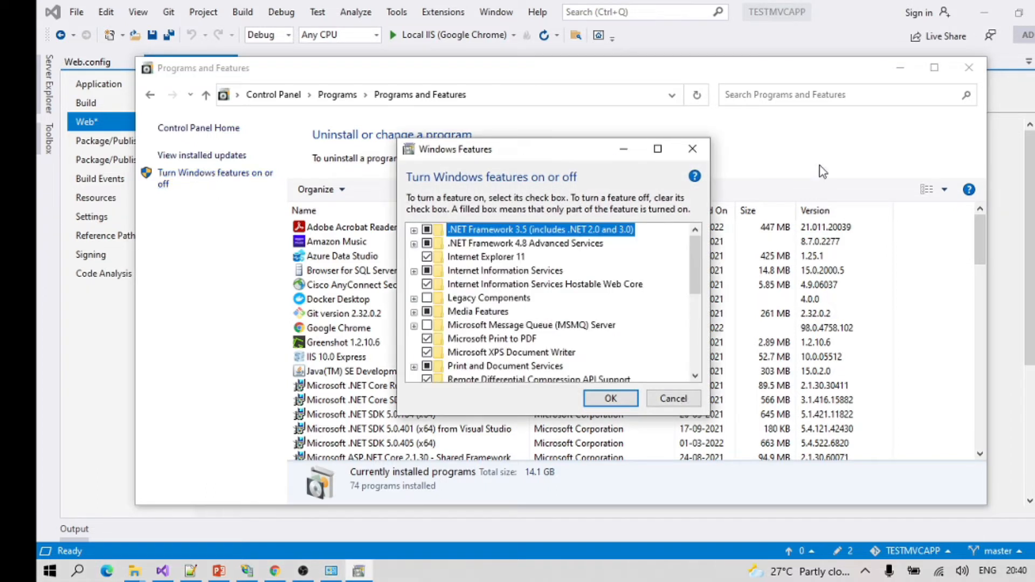
click(657, 149)
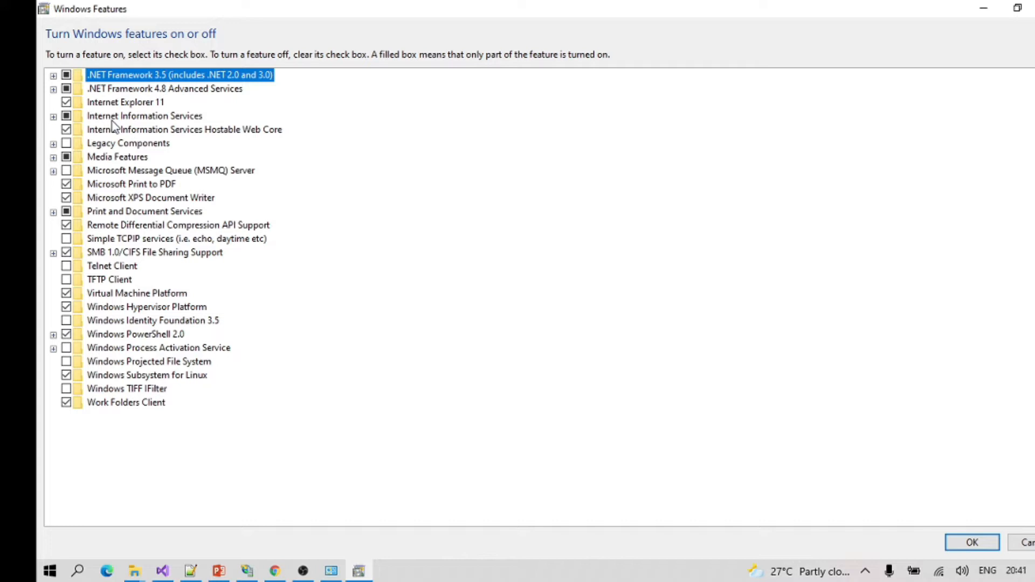
- Examine the Internet Information Services features, including Web Management Tools, IIS 6 Management Compatibility, World Wide Web Services and Application Development Features
click(53, 117)
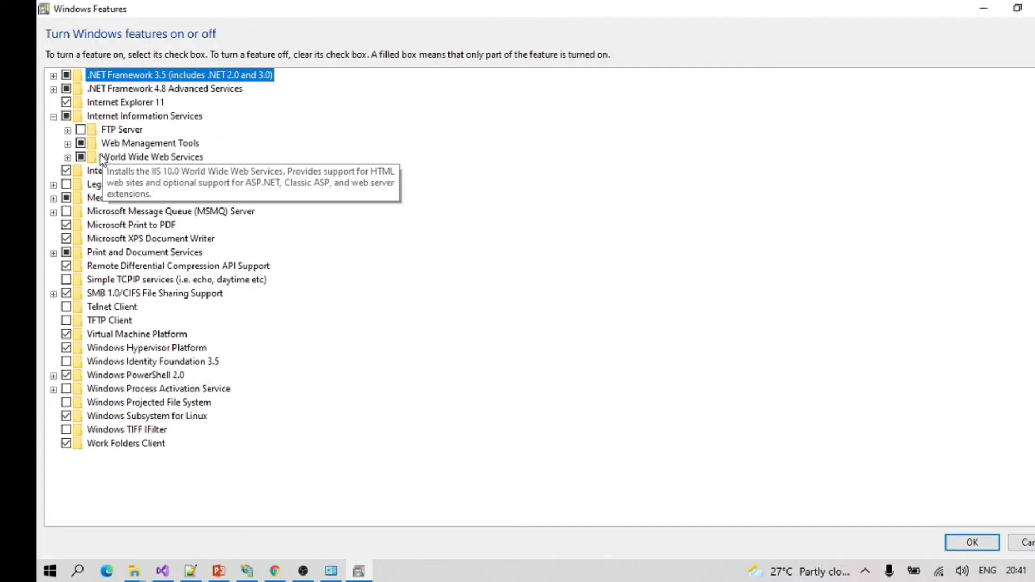
click(68, 144)
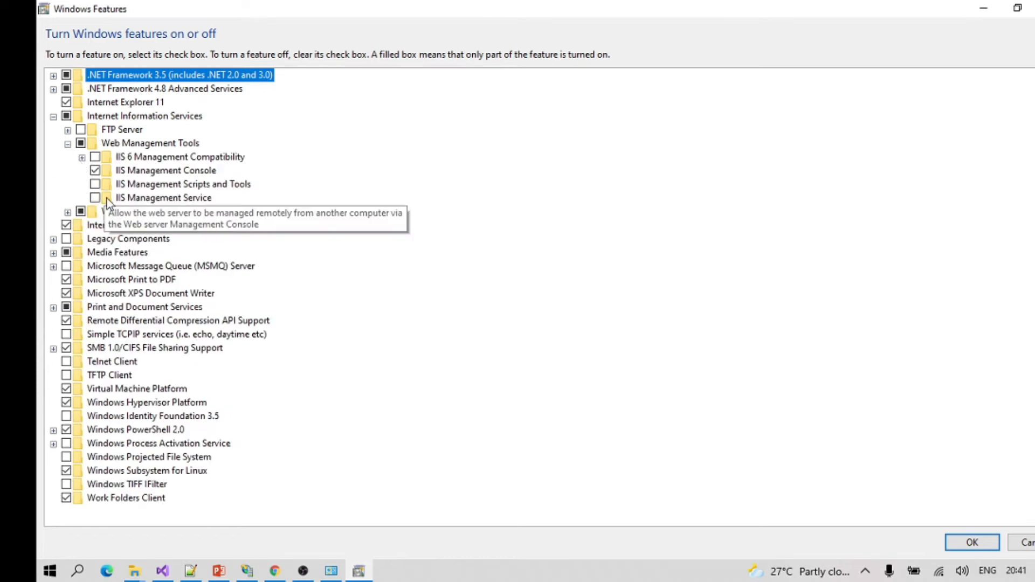
click(67, 212)
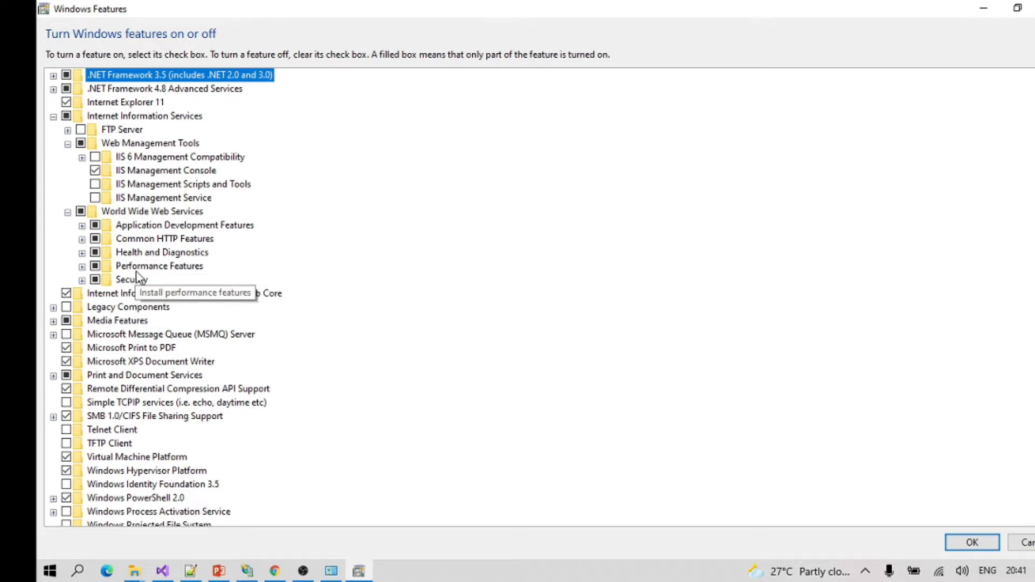
click(82, 158)
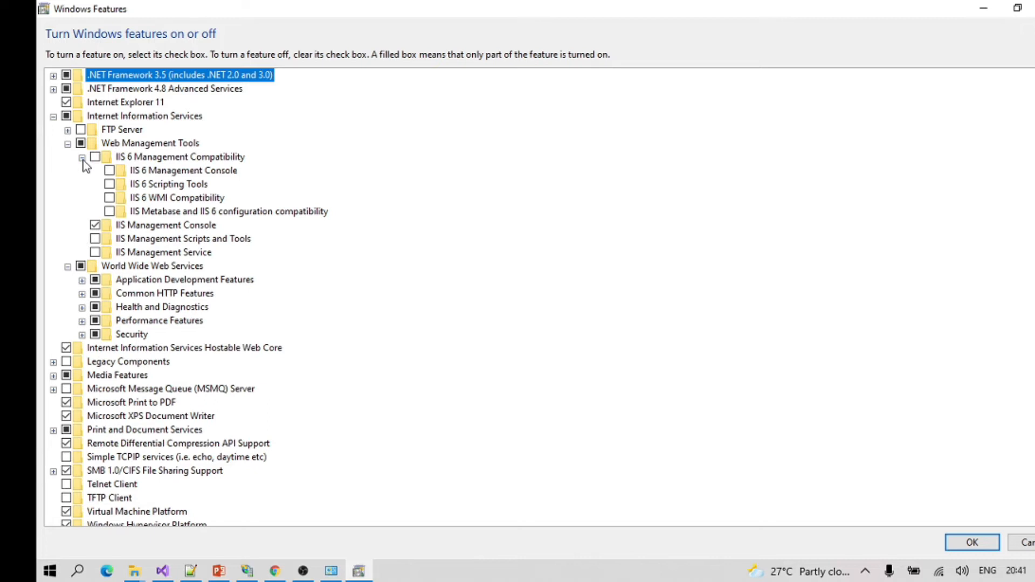
click(83, 160)
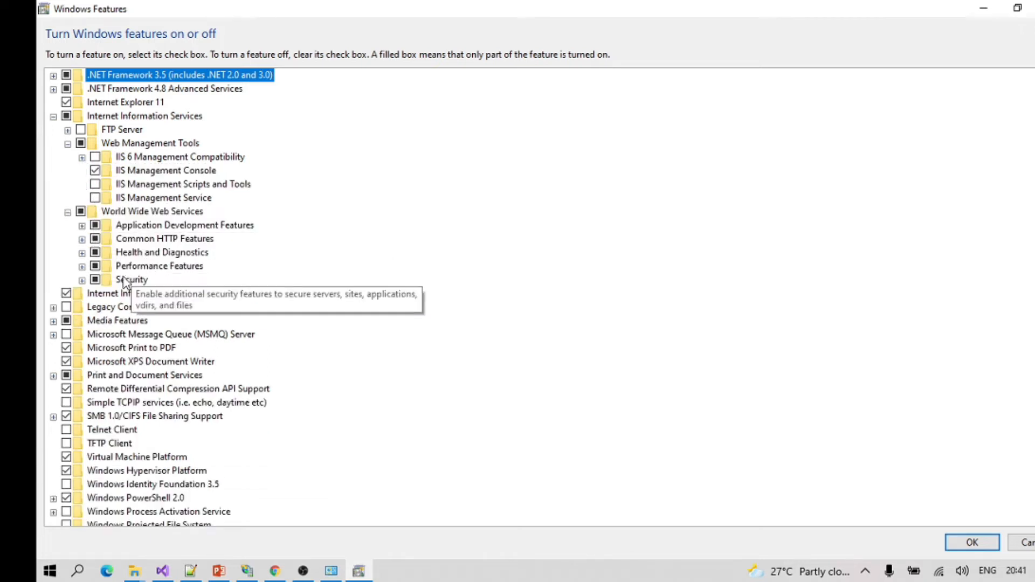
click(82, 226)
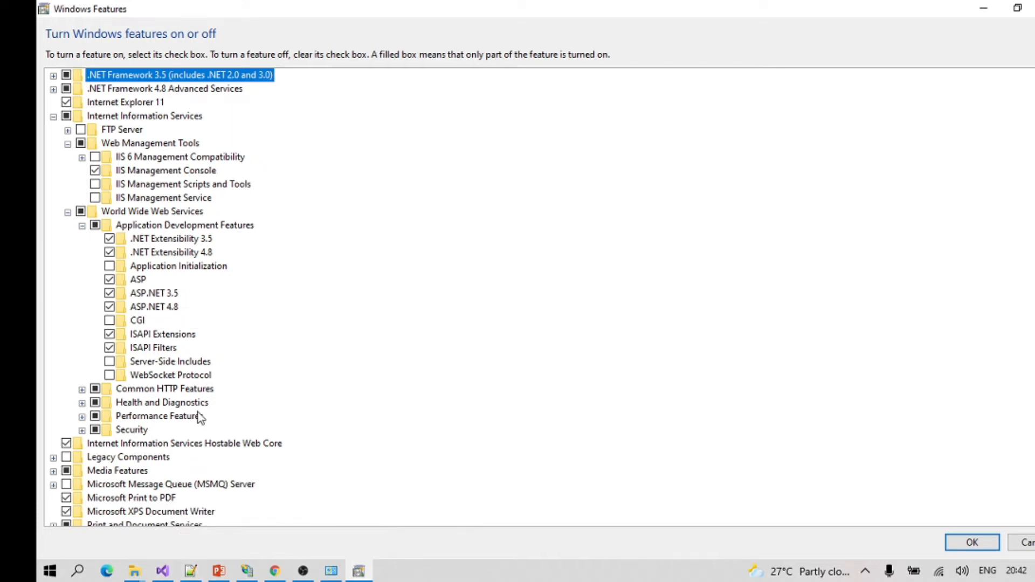
click(82, 226)
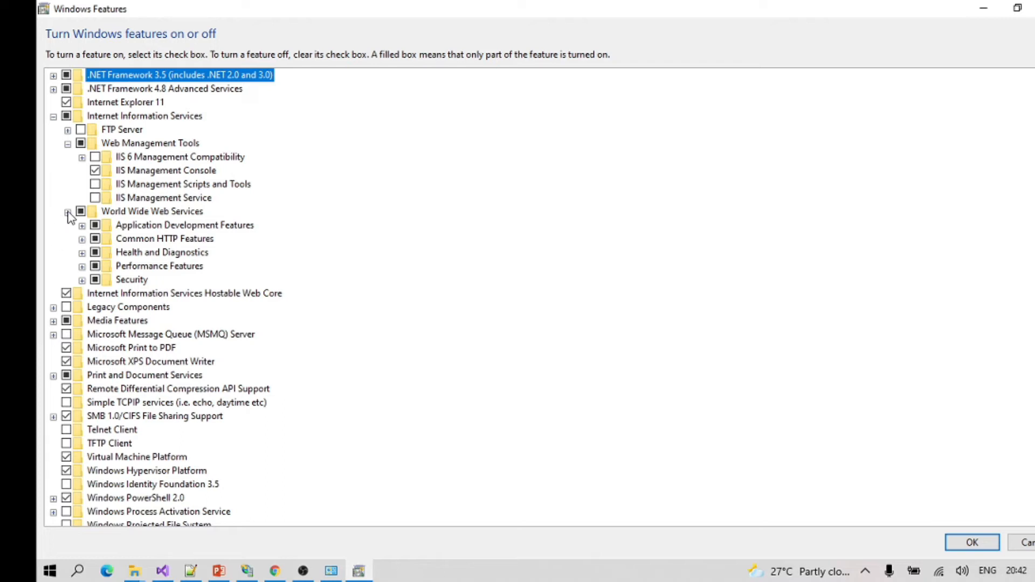
click(67, 212)
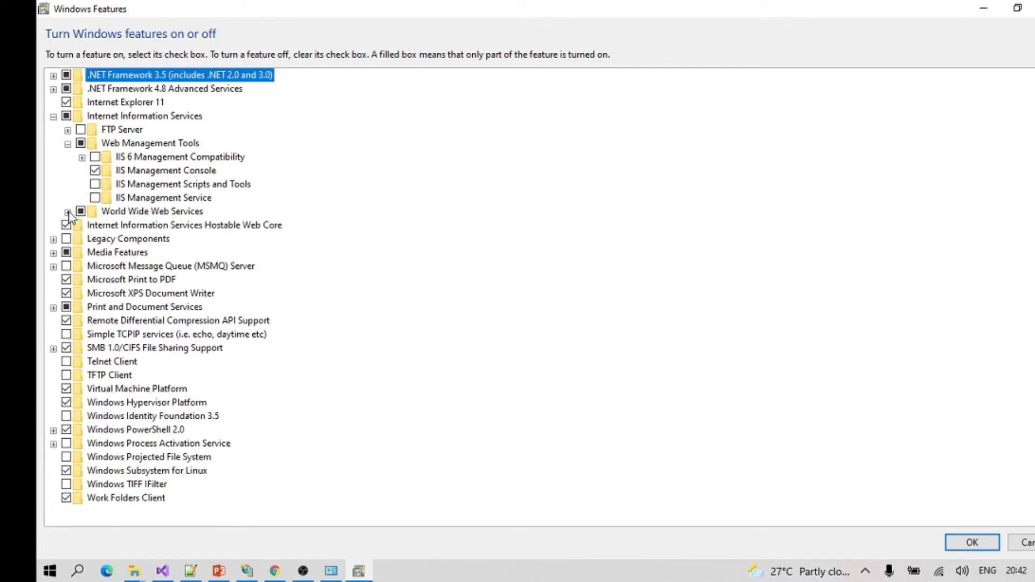
click(67, 144)
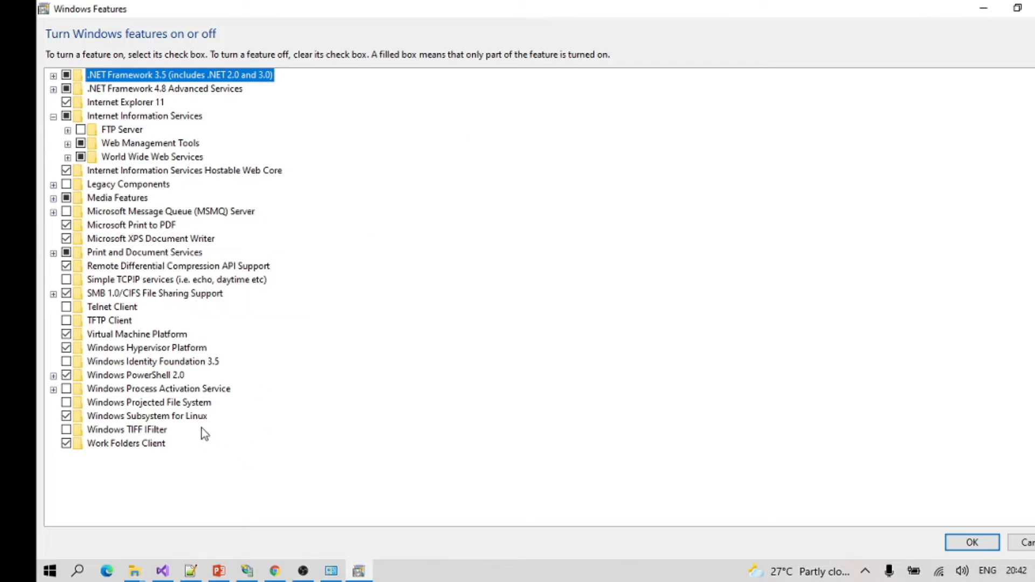
- Switch to Chrome to view the HTTP Error 403.14 - Forbidden example, and return to the Windows features list
click(275, 573)
click(224, 214)
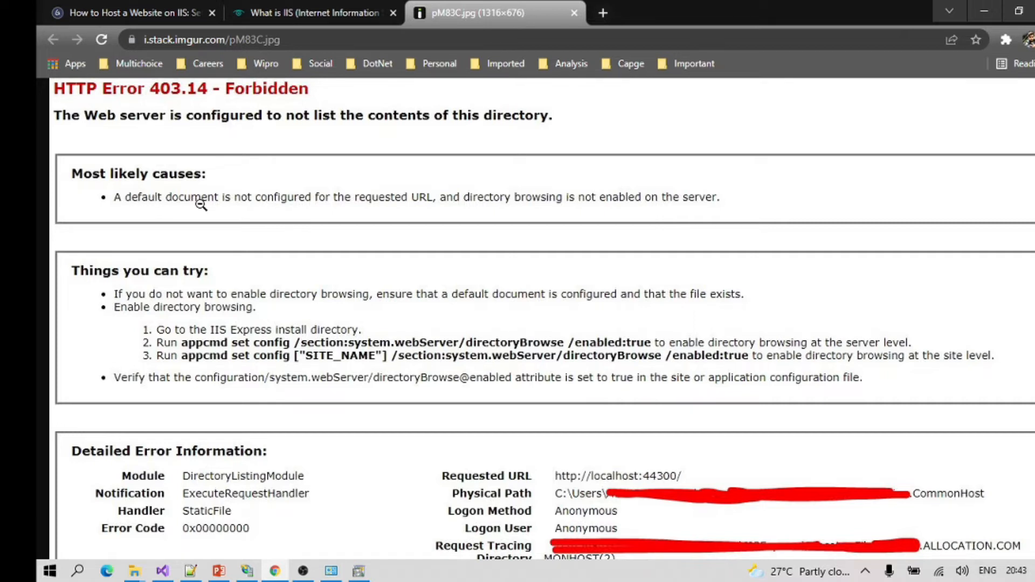
click(990, 8)
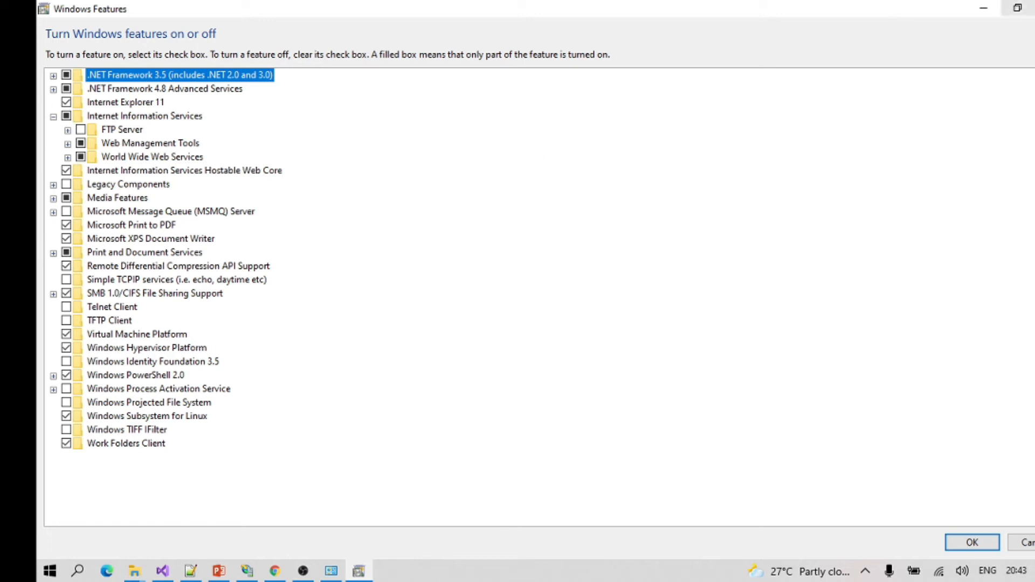
- Close Windows Features and Control Panel without changes, and switch to the PowerPoint slide explaining IIS
key(Escape)
click(974, 69)
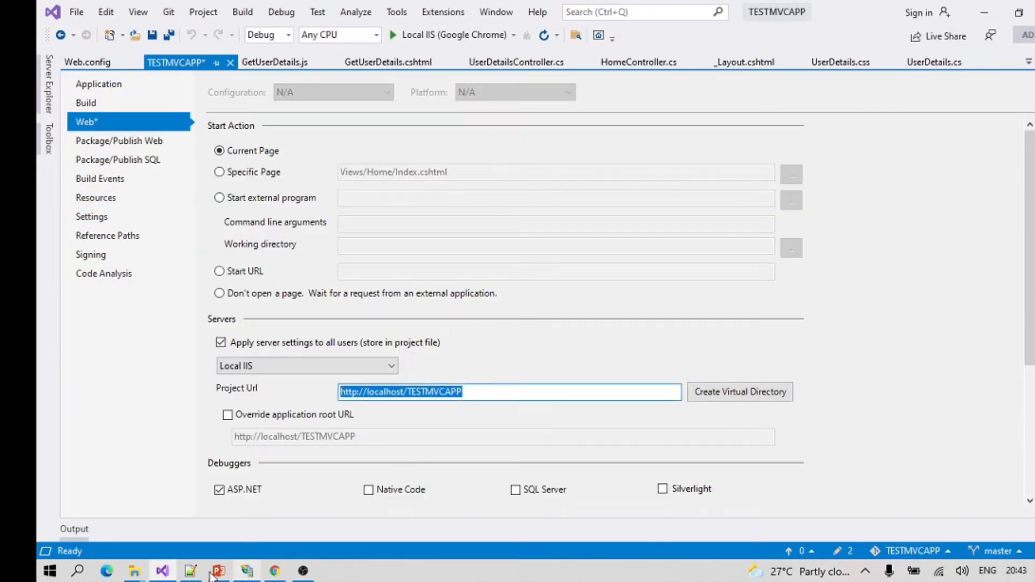
click(213, 573)
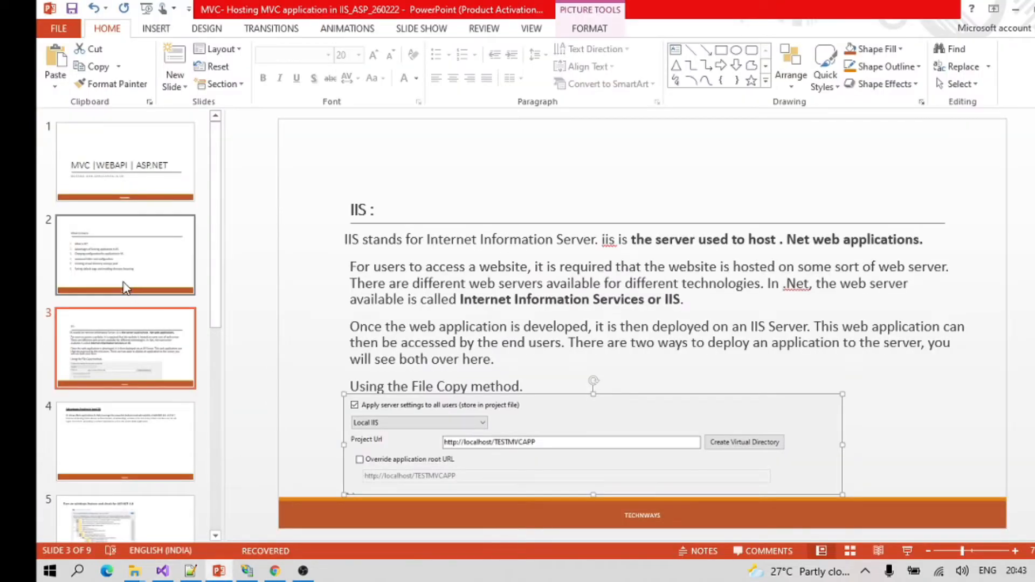
key(Down)
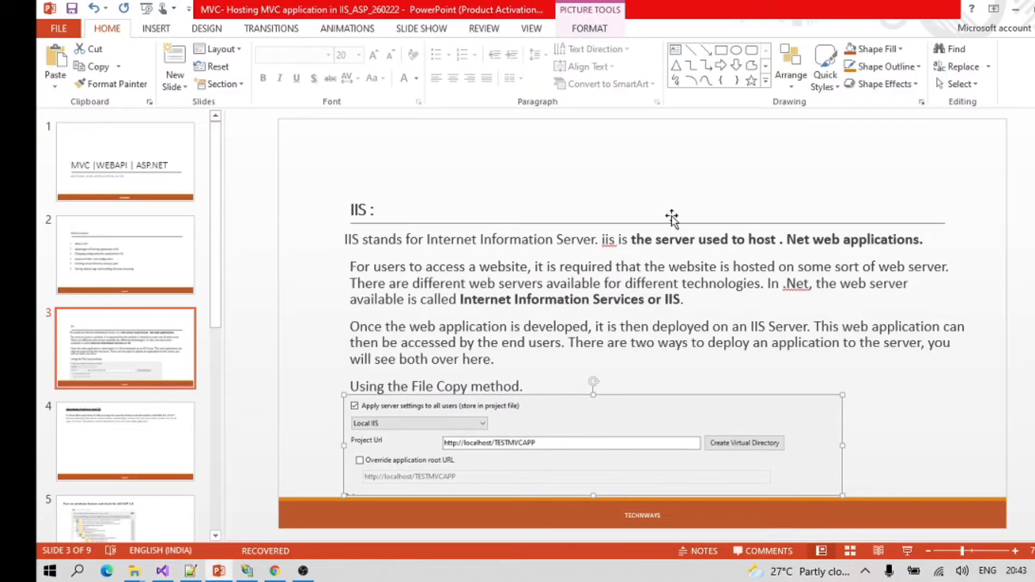
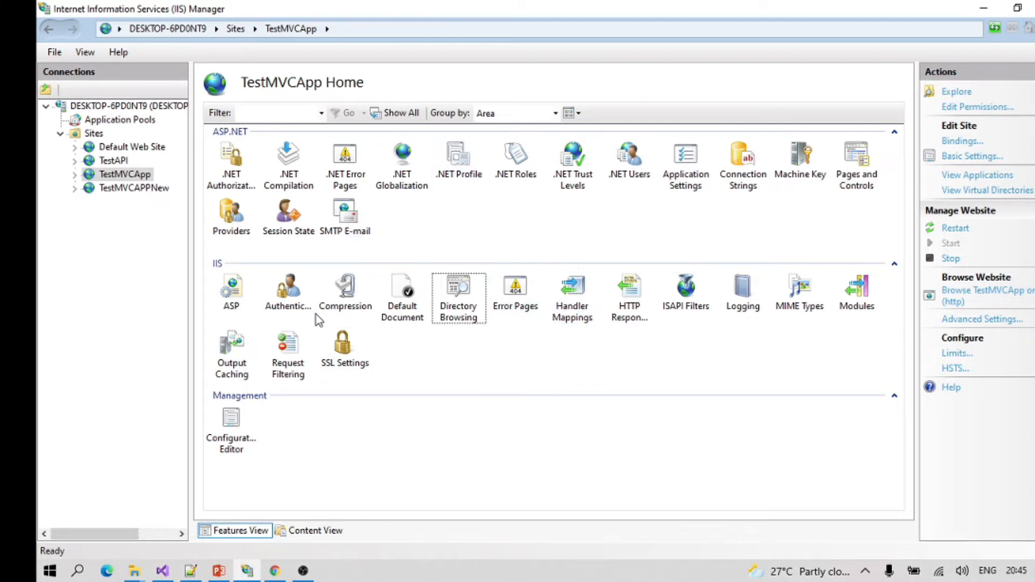
- Open the Default Document settings of the TestMVCApp site in IIS Manager
double_click(406, 296)
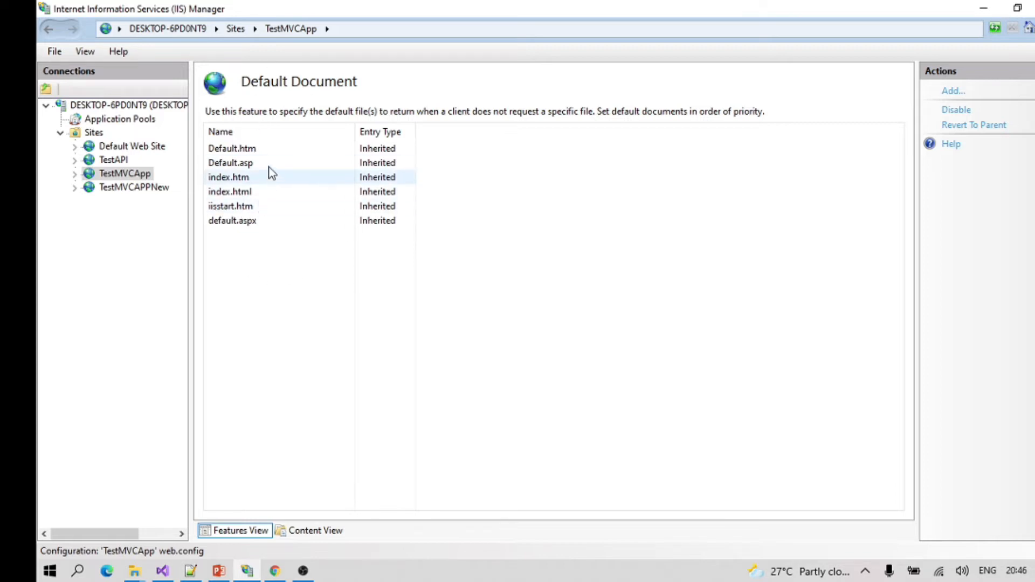
- Check the start page option for the Home view Index.cshtml in Visual Studio without changing it, and return to IIS Manager
click(162, 571)
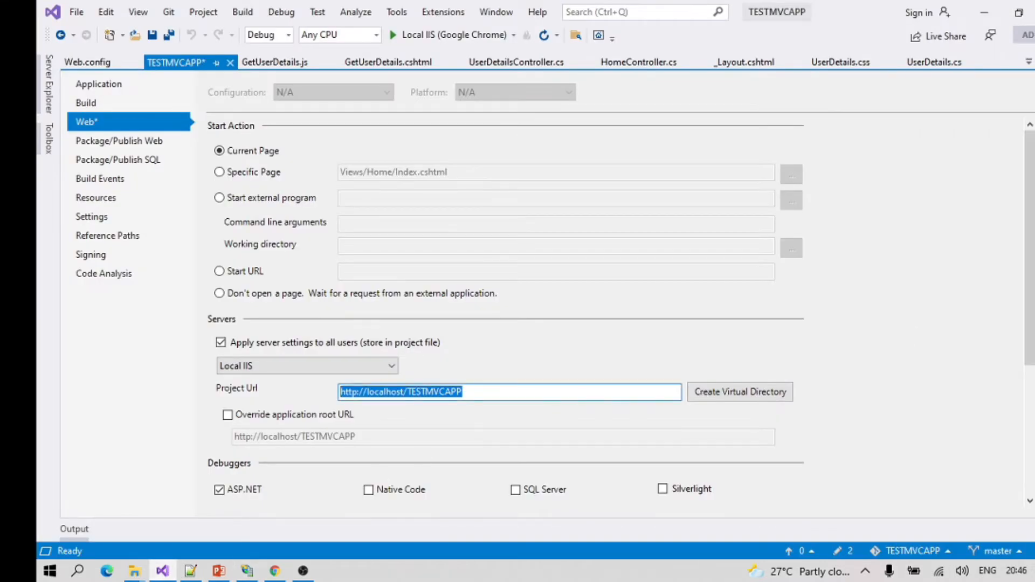
click(1034, 86)
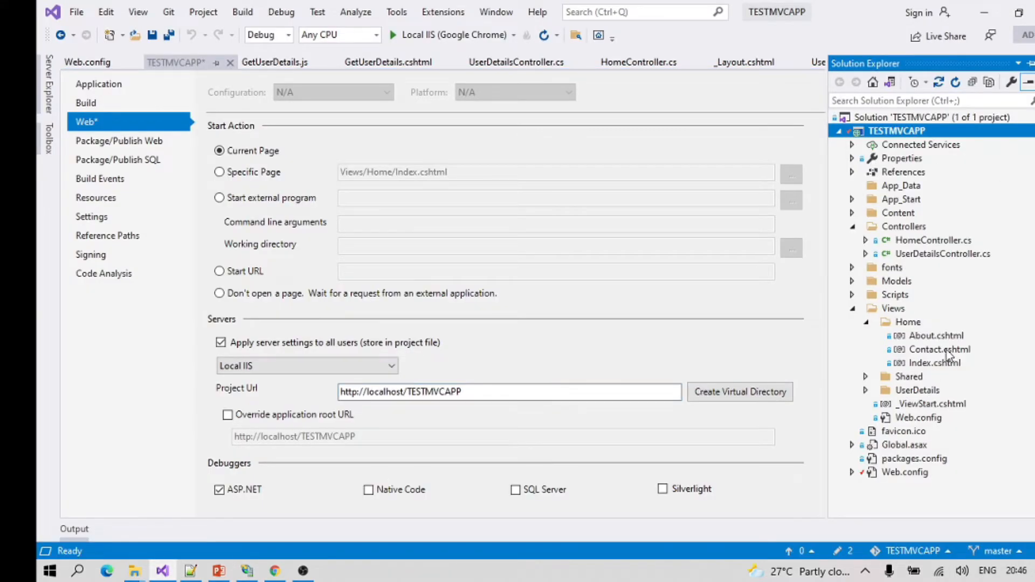
click(924, 367)
right_click(925, 367)
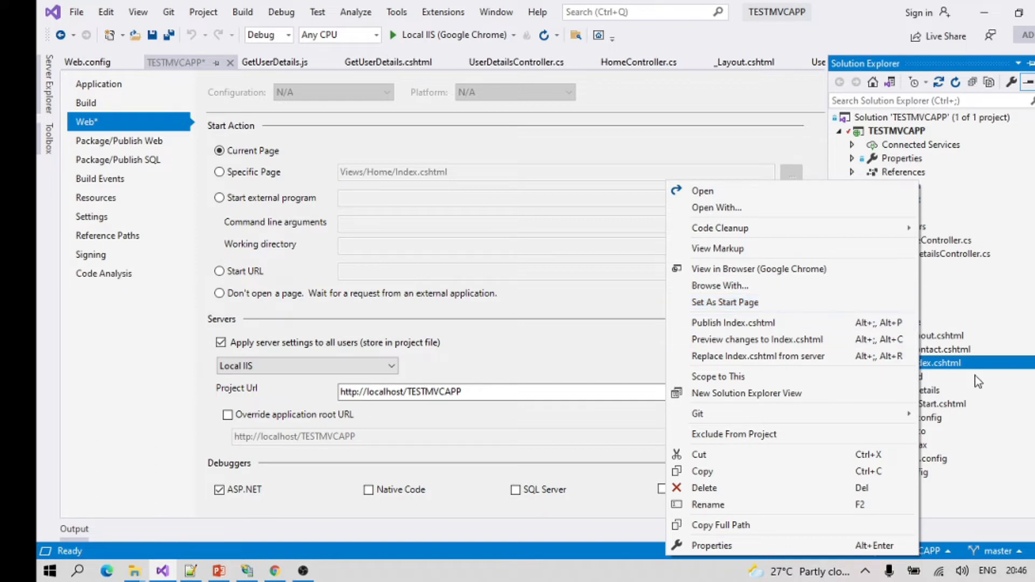
click(759, 144)
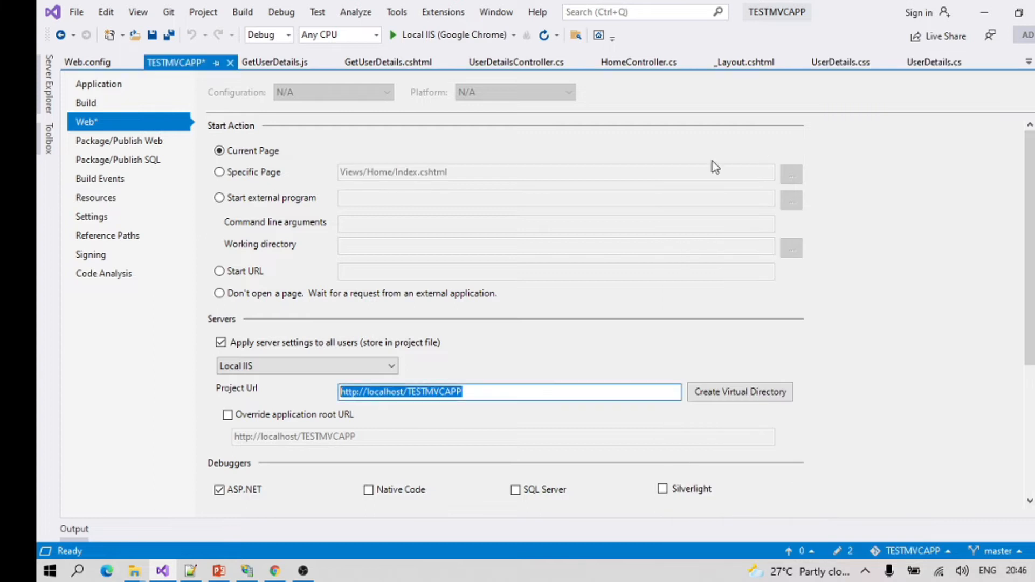
click(258, 576)
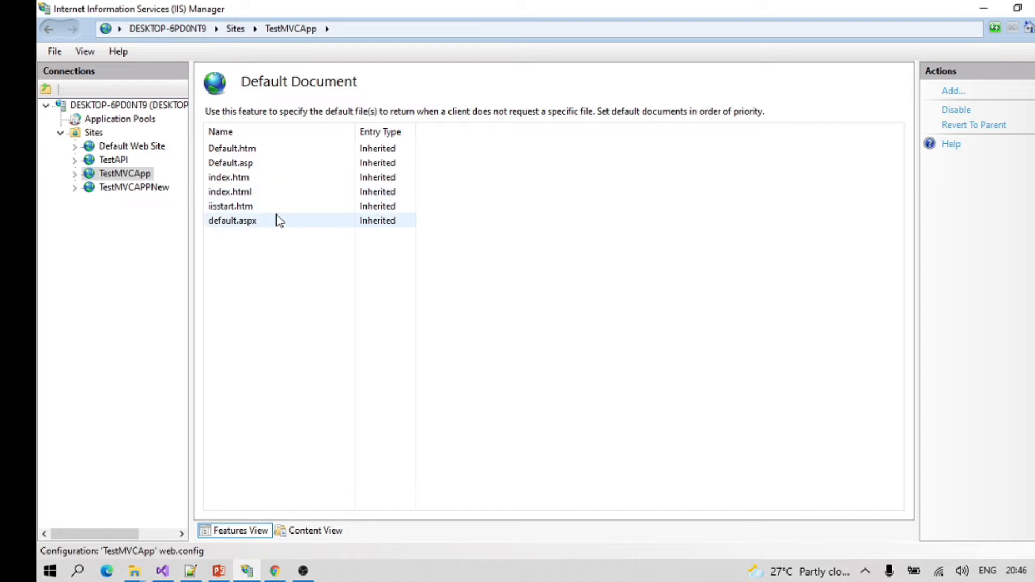
- Enable Directory Browsing for the TestMVCApp site
click(141, 175)
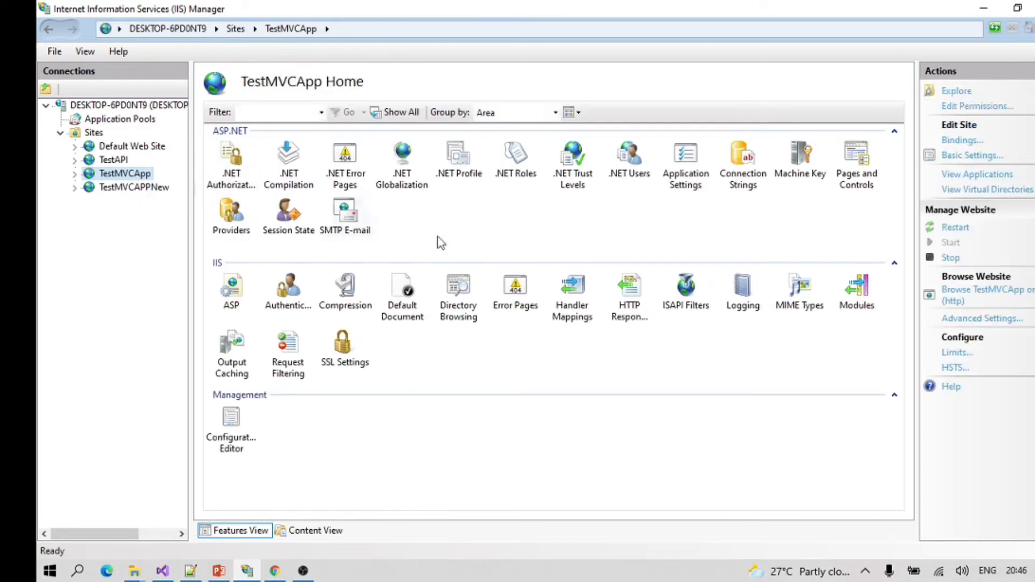
double_click(460, 316)
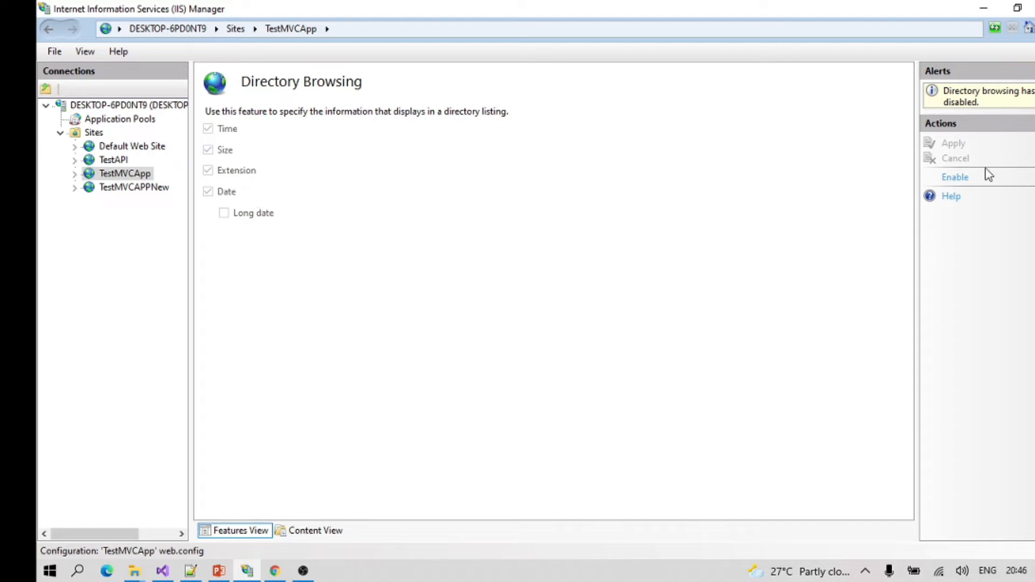
click(965, 178)
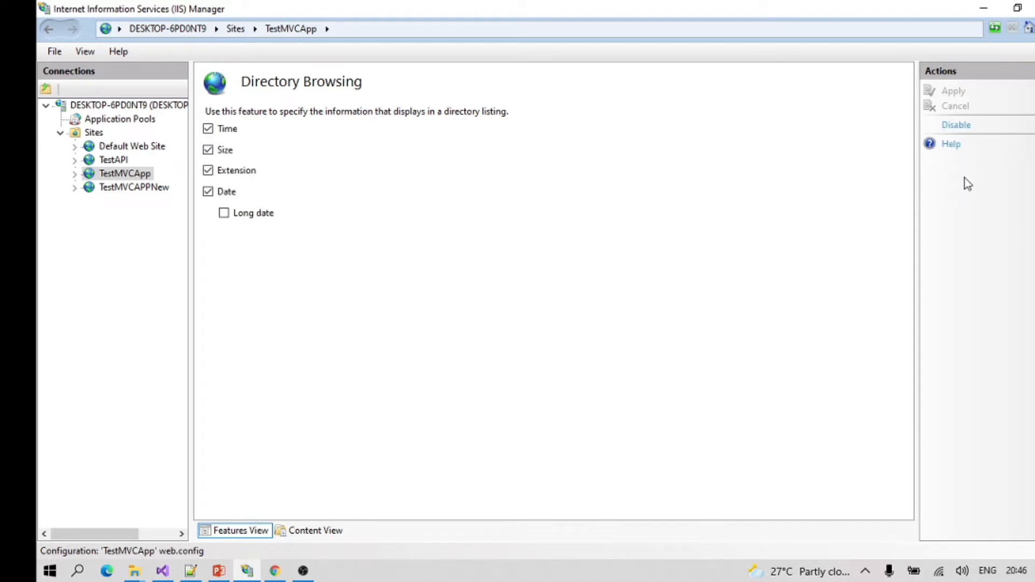
- Browse the TestMVCApp site in Chrome, and close its tab and the HTTP Error 403.14 example before returning to IIS Manager
click(111, 174)
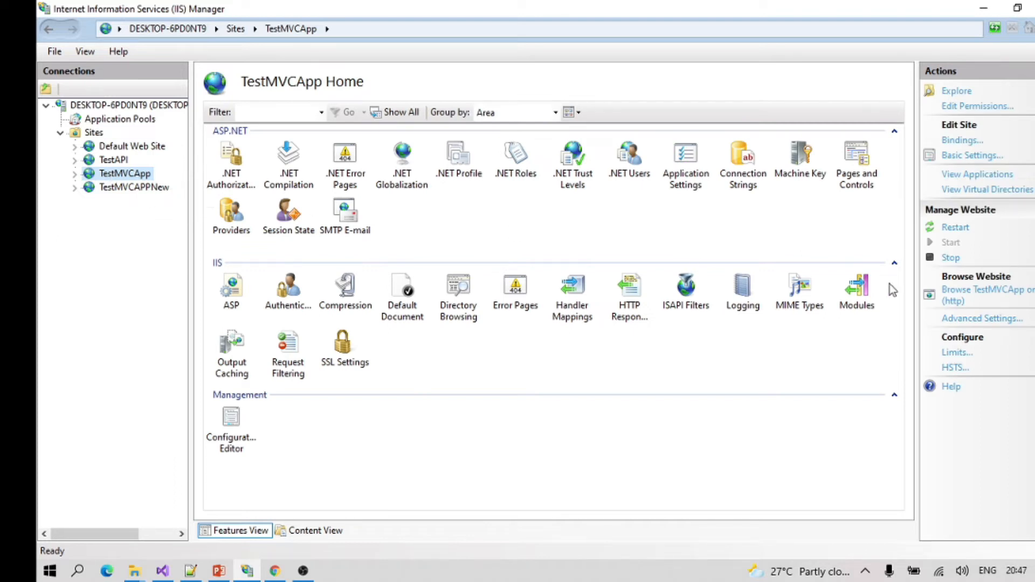
click(983, 296)
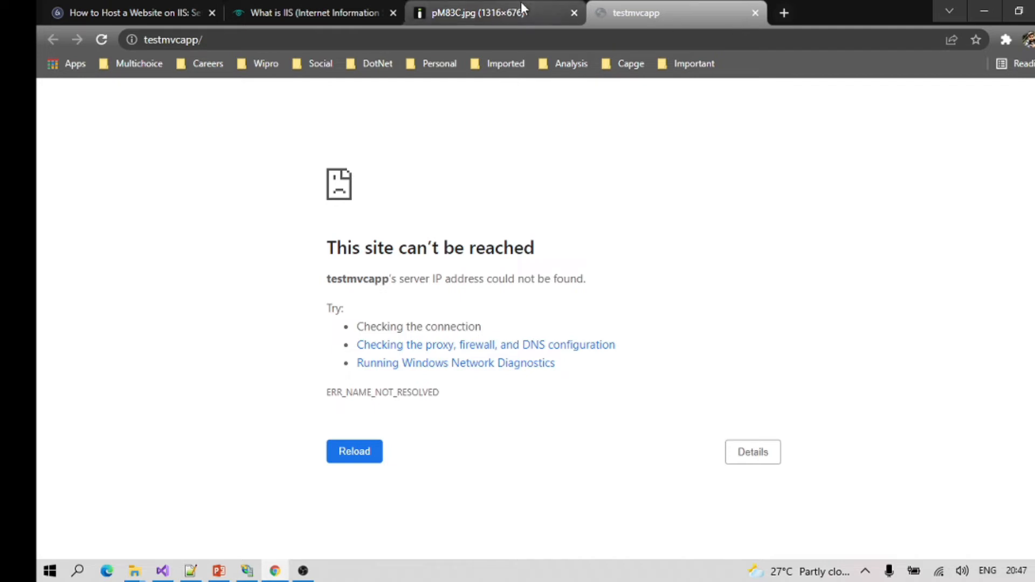
click(755, 12)
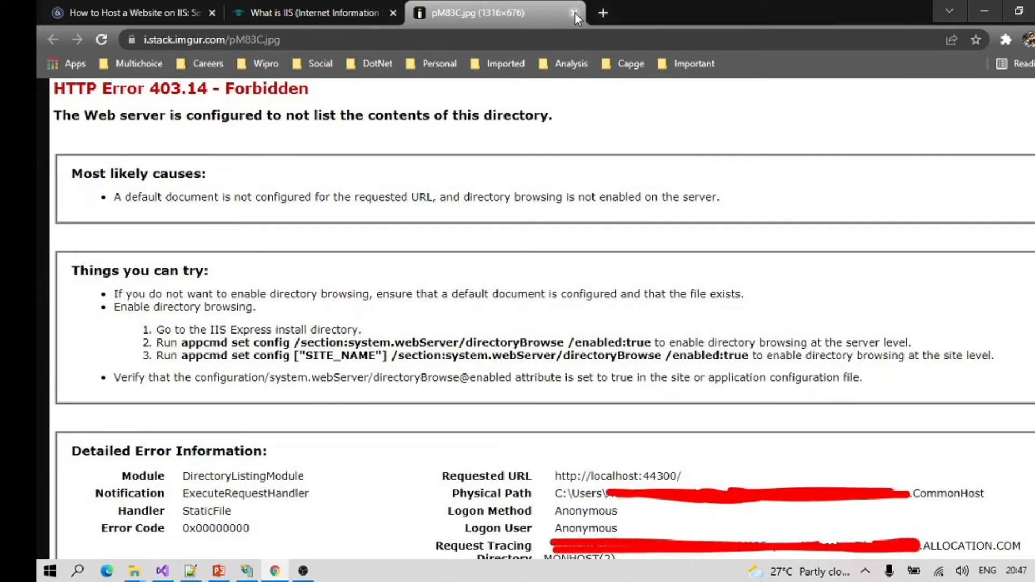
click(574, 12)
click(254, 571)
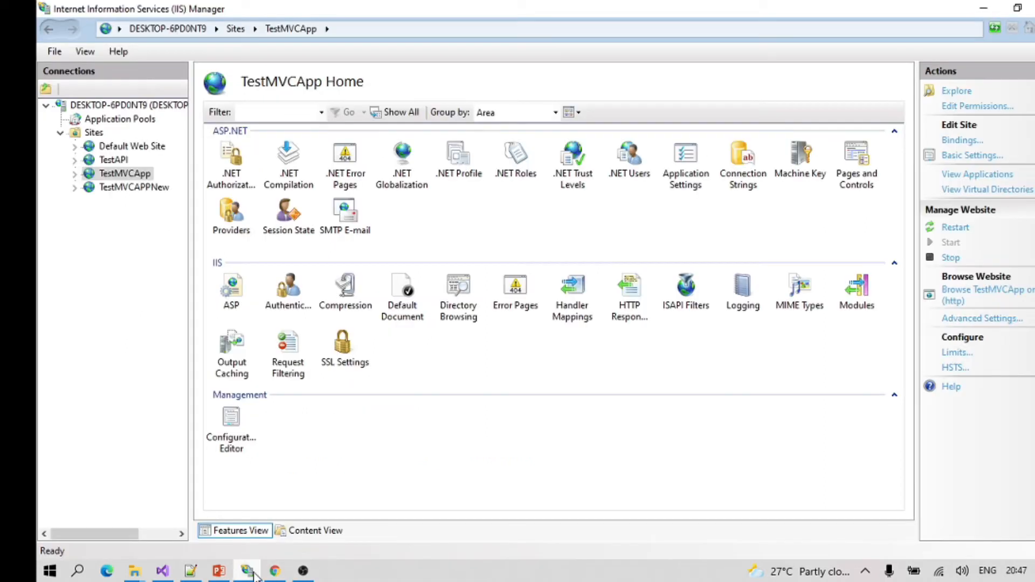
- Browse the TestMVCAPPNew site on port 80 and compare its directory listing with the files in the site's physical folder
click(122, 189)
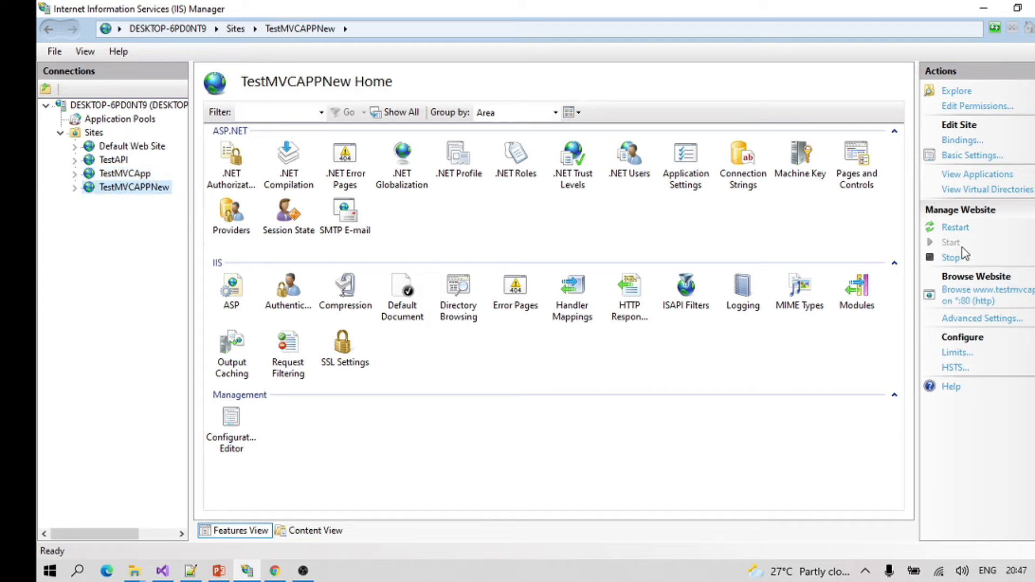
click(966, 300)
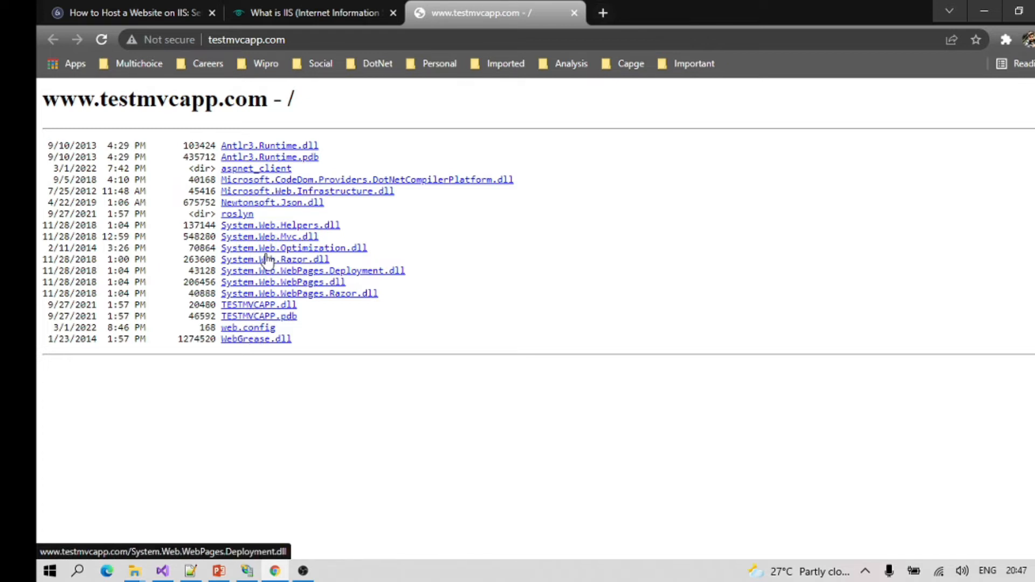
key(alt+Tab)
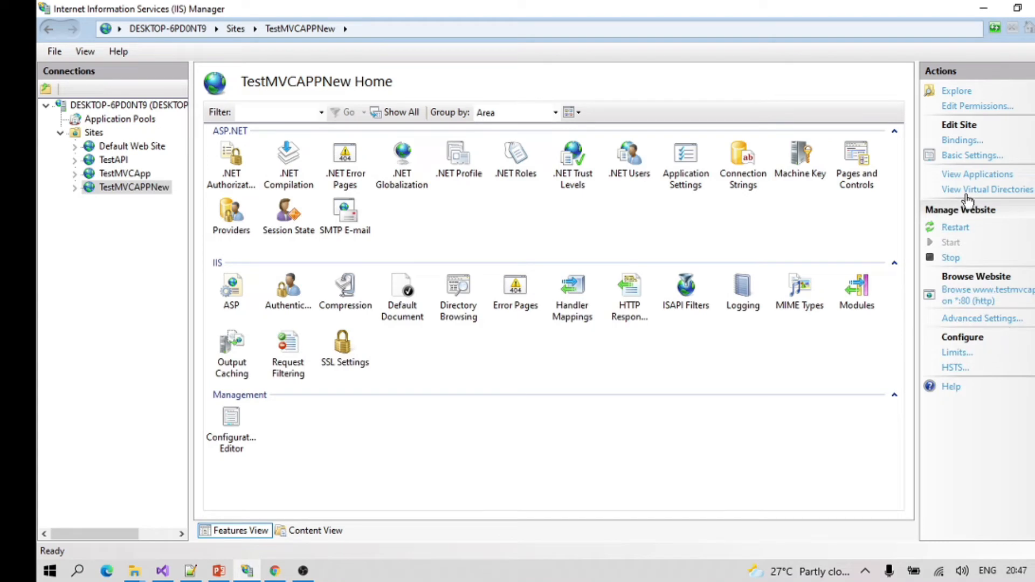
click(955, 92)
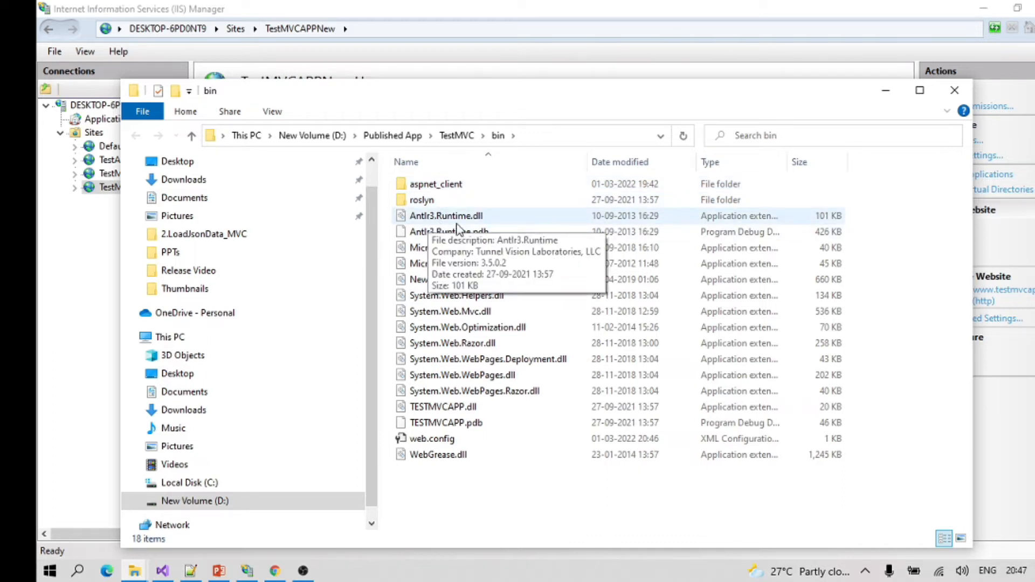
key(alt+Tab)
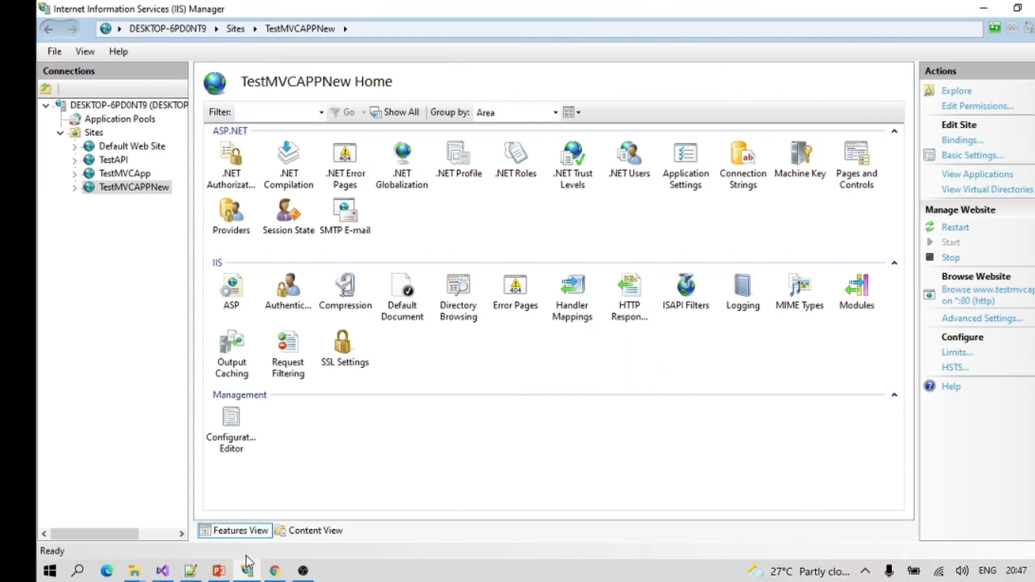
click(275, 575)
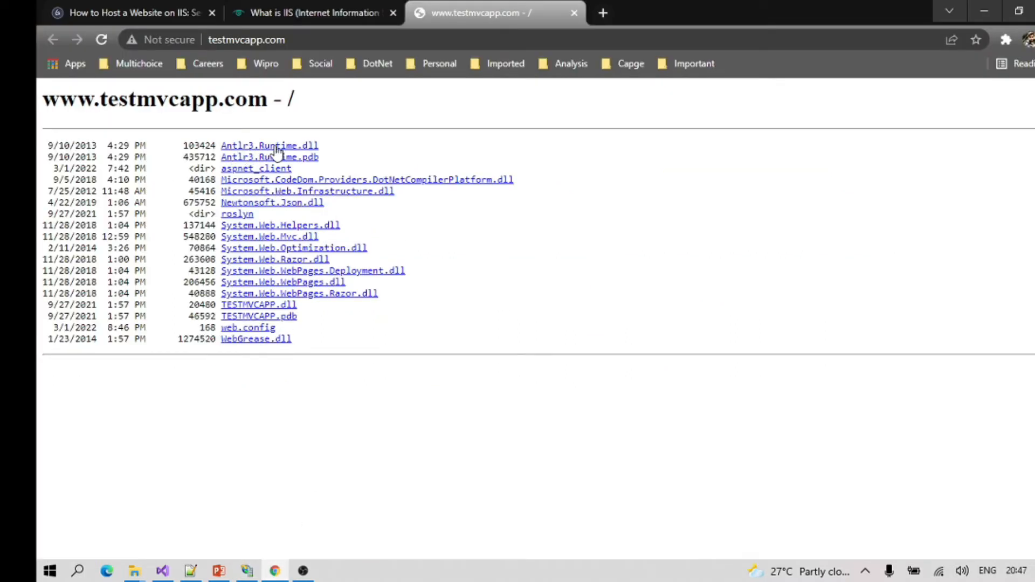
click(575, 13)
- Disable Directory Browsing for the TestMVCAPPNew site in IIS Manager
key(alt+Tab)
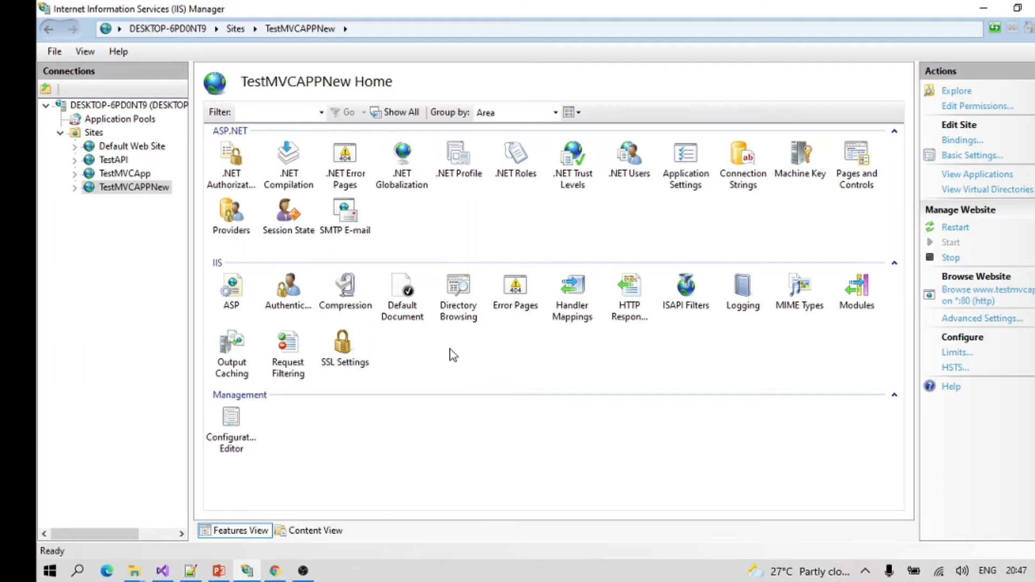
click(468, 310)
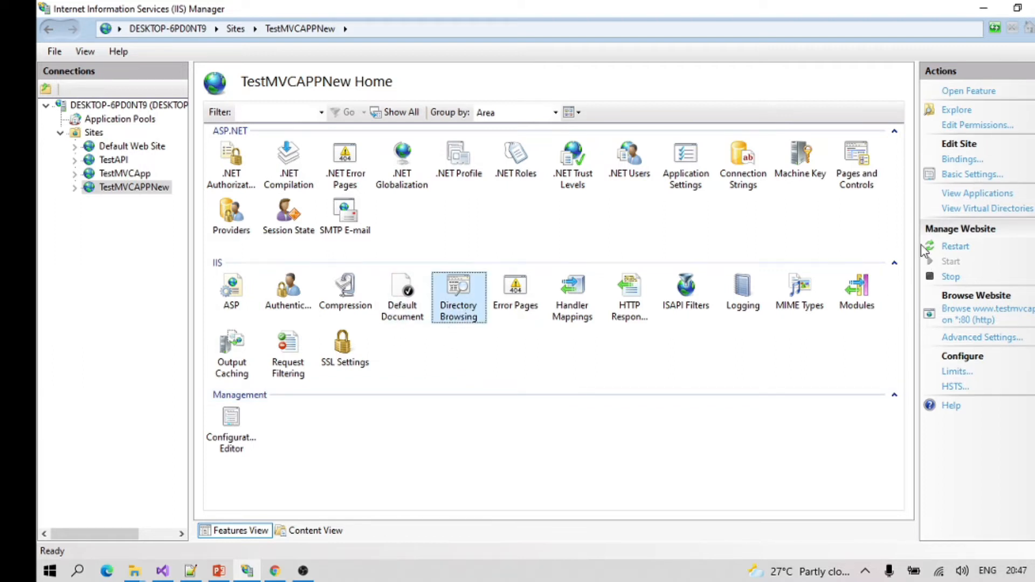
double_click(462, 314)
click(956, 125)
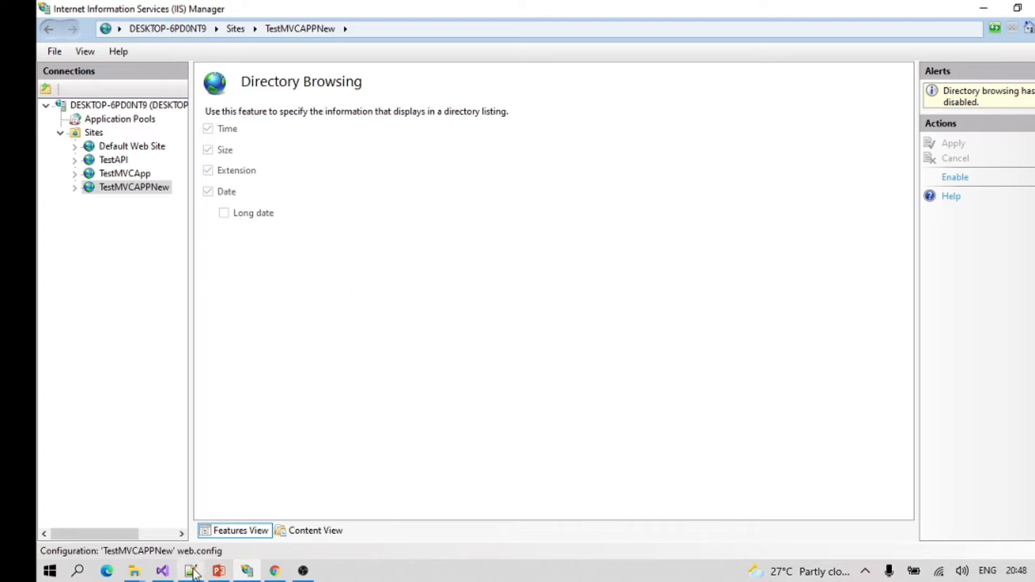
click(162, 571)
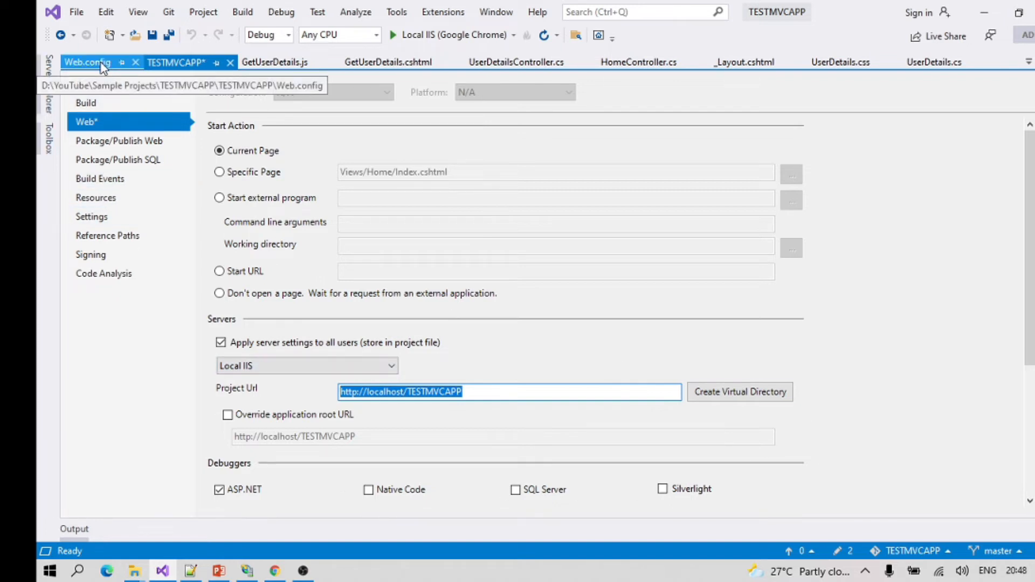
key(ctrl+s)
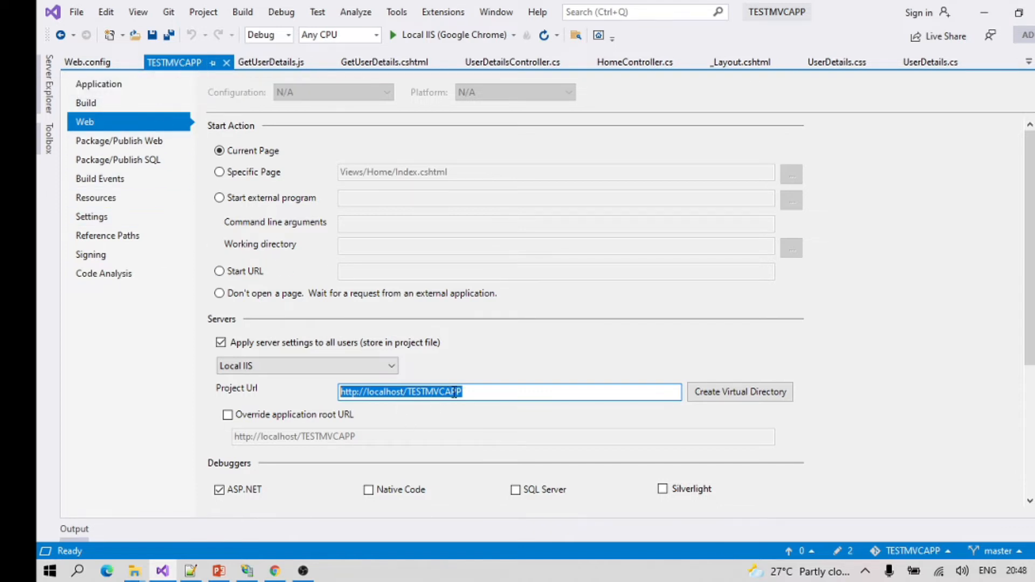
click(480, 391)
click(713, 398)
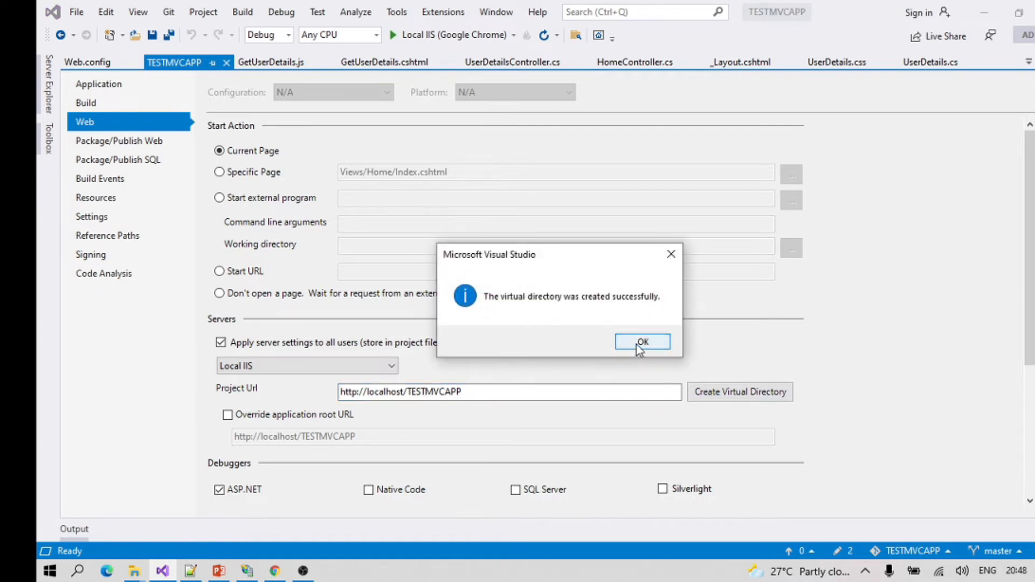
click(641, 343)
- Highlight the project URL, and switch to IIS Manager to inspect the folders under the TestMVCApp site
drag(462, 392, 343, 392)
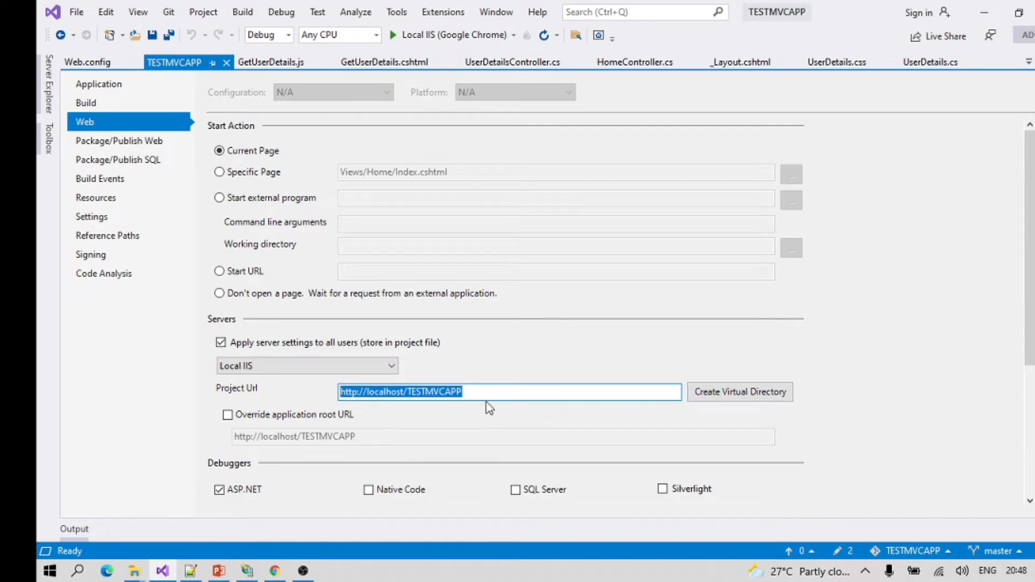
key(alt+Tab)
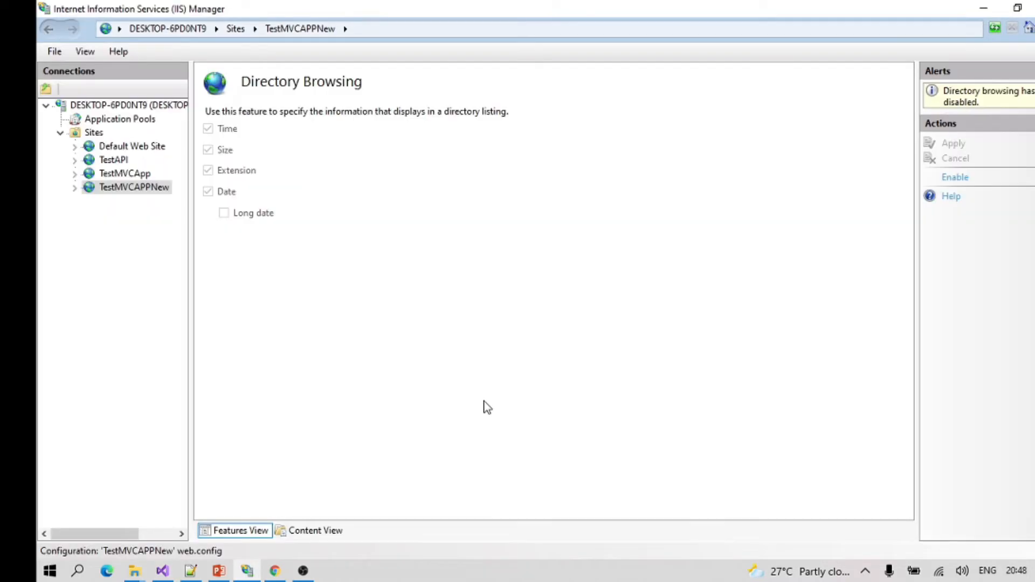
click(119, 177)
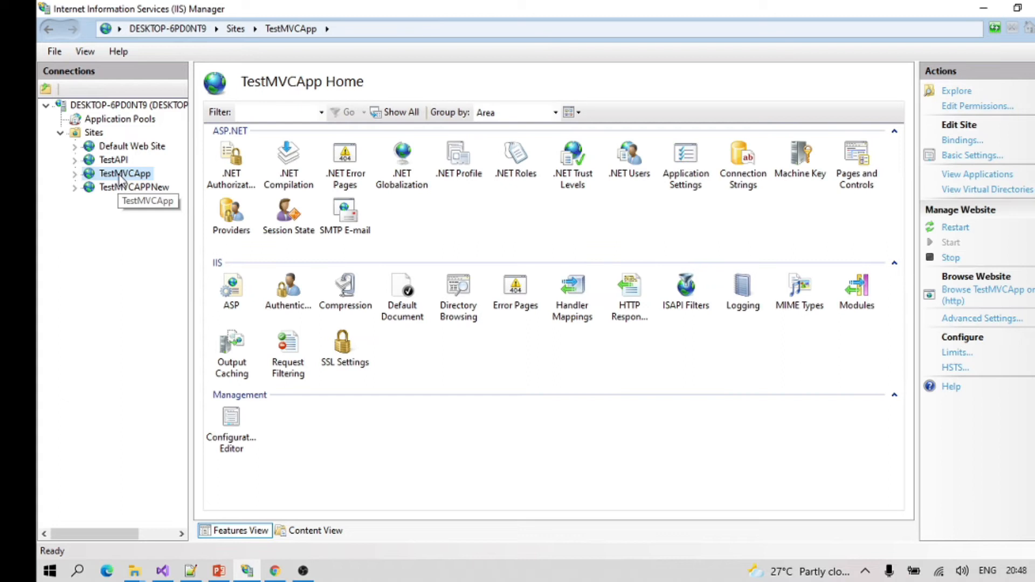
double_click(120, 179)
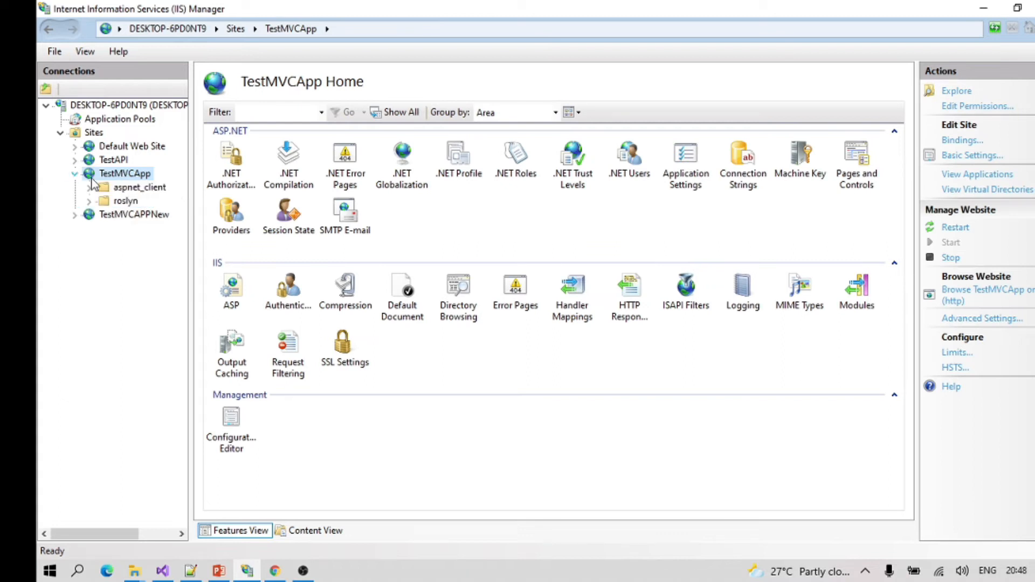
click(75, 174)
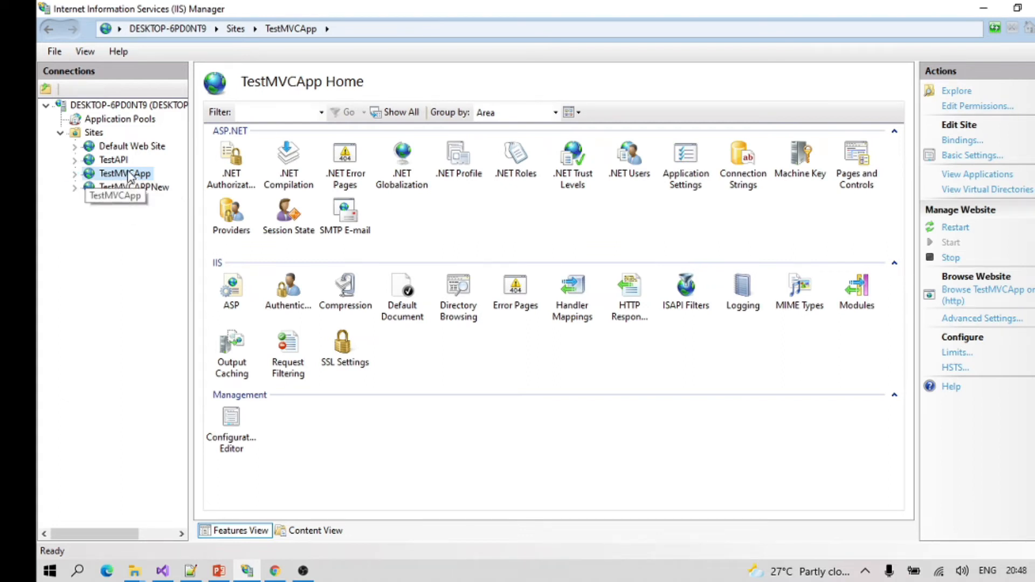
- Examine the TestMVCApp and TestMVCAPPNew entries in the application pools list
click(59, 134)
click(115, 118)
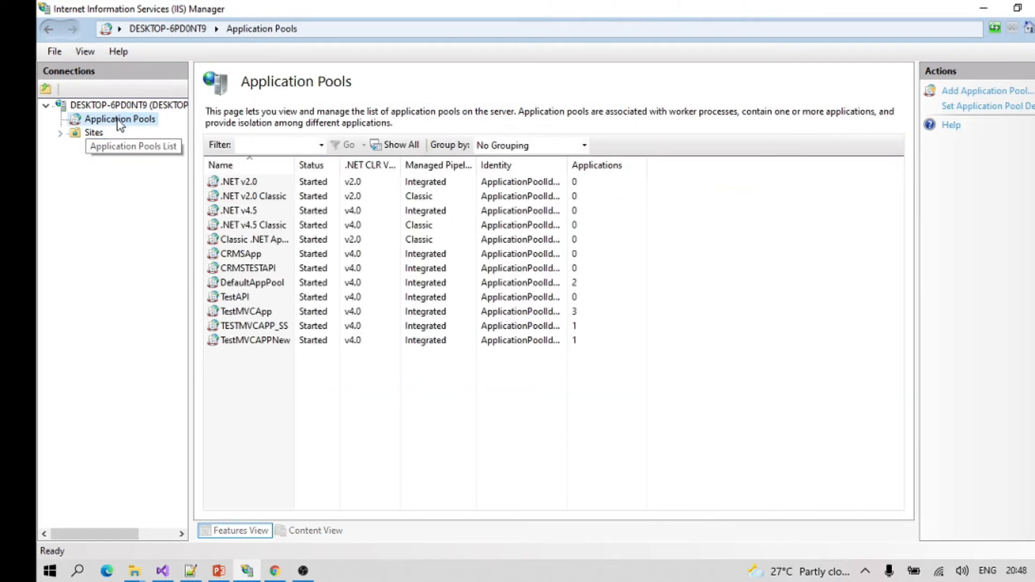
click(256, 313)
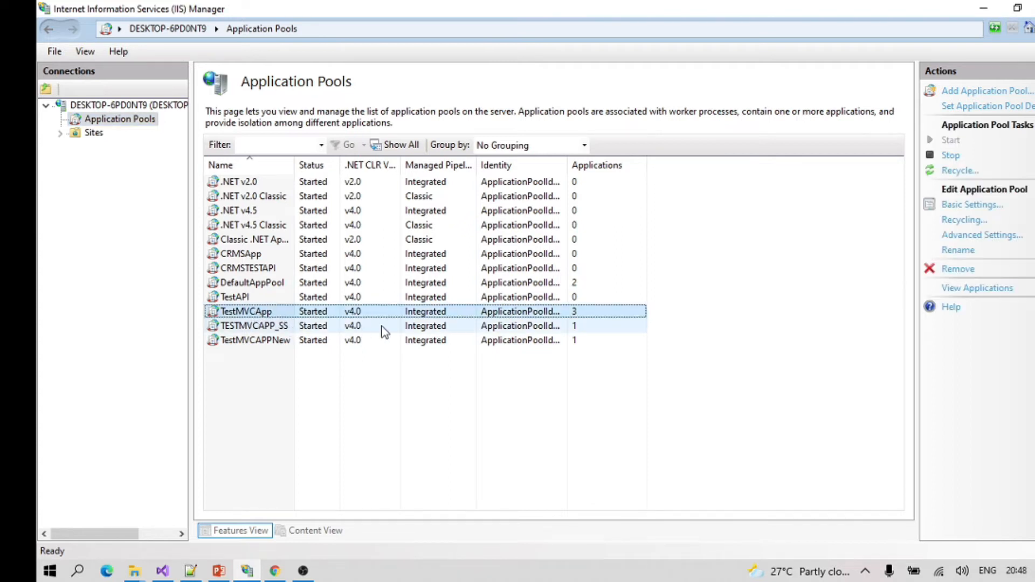
click(283, 342)
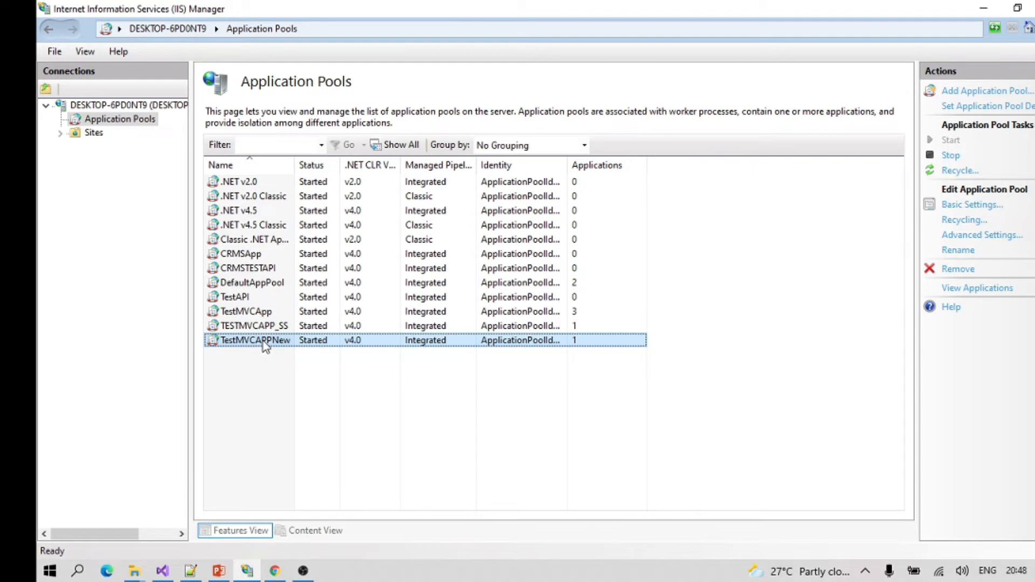
- Check which application pool is assigned to the TestMVCAPPNew site in its Advanced Settings
click(61, 132)
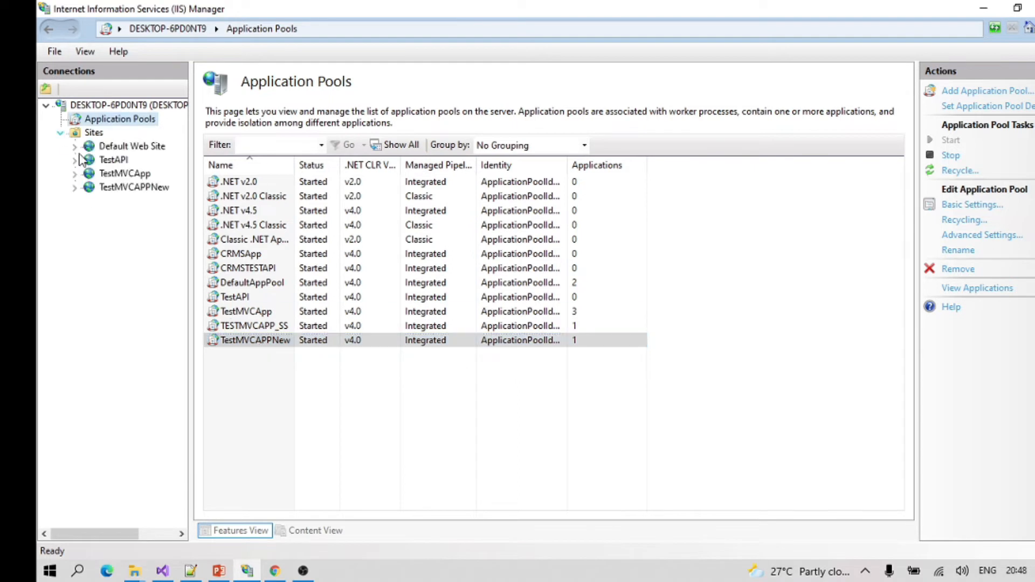
click(109, 192)
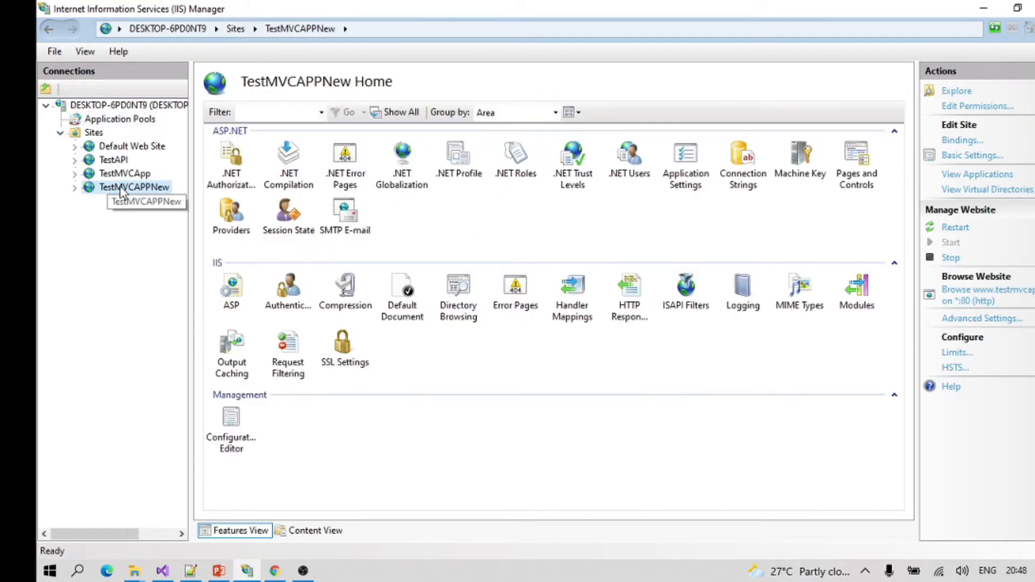
right_click(133, 190)
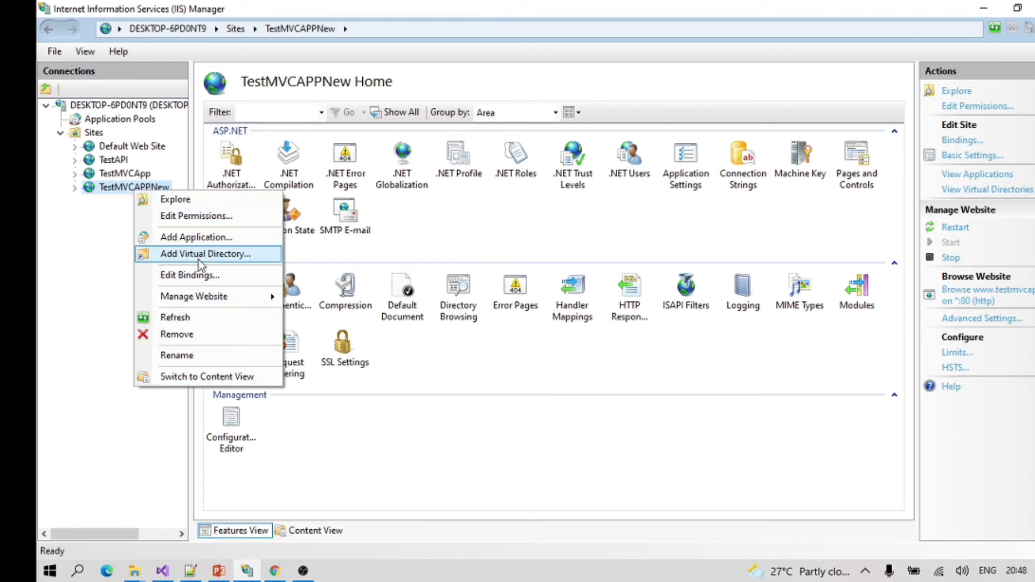
mouse_move(202, 300)
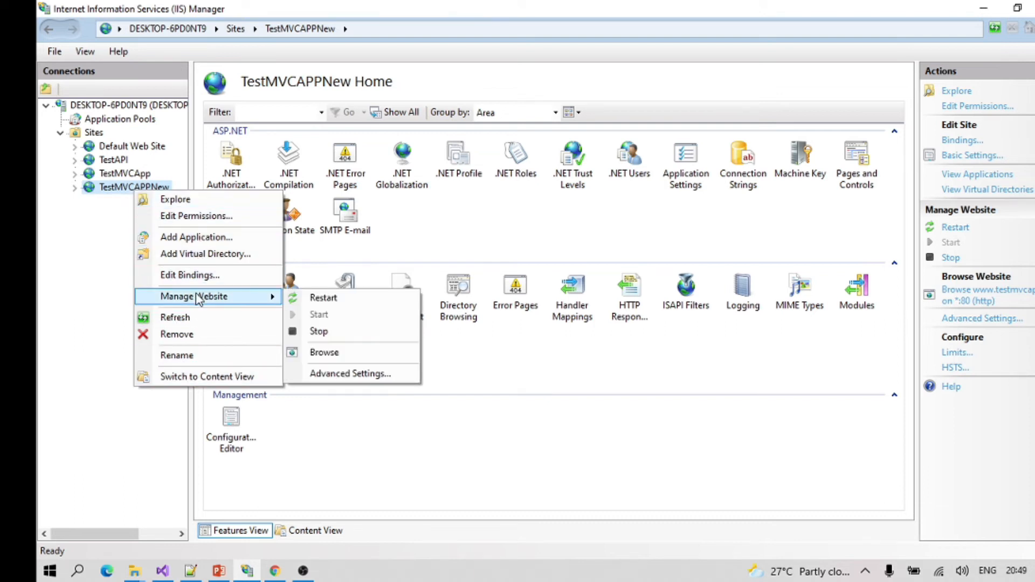
click(351, 373)
click(625, 127)
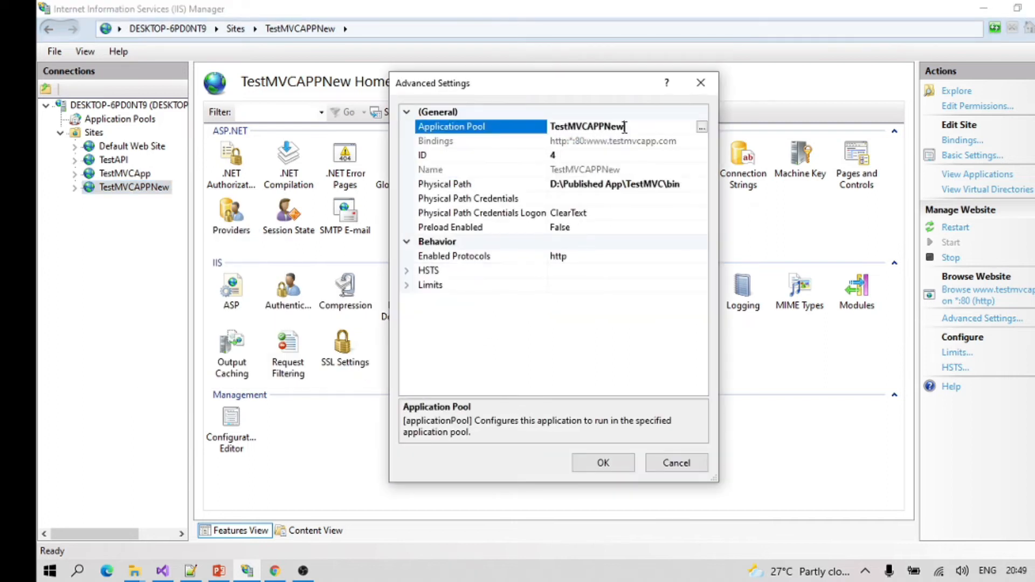
click(702, 84)
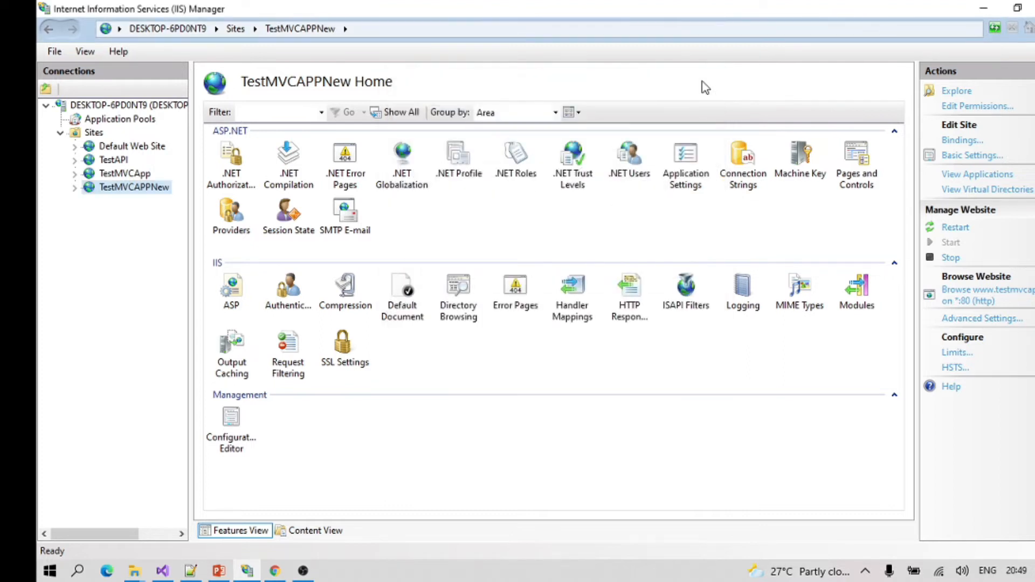
- View the Default Web Site and inspect the DefaultAppPool entry in the application pools list
click(130, 148)
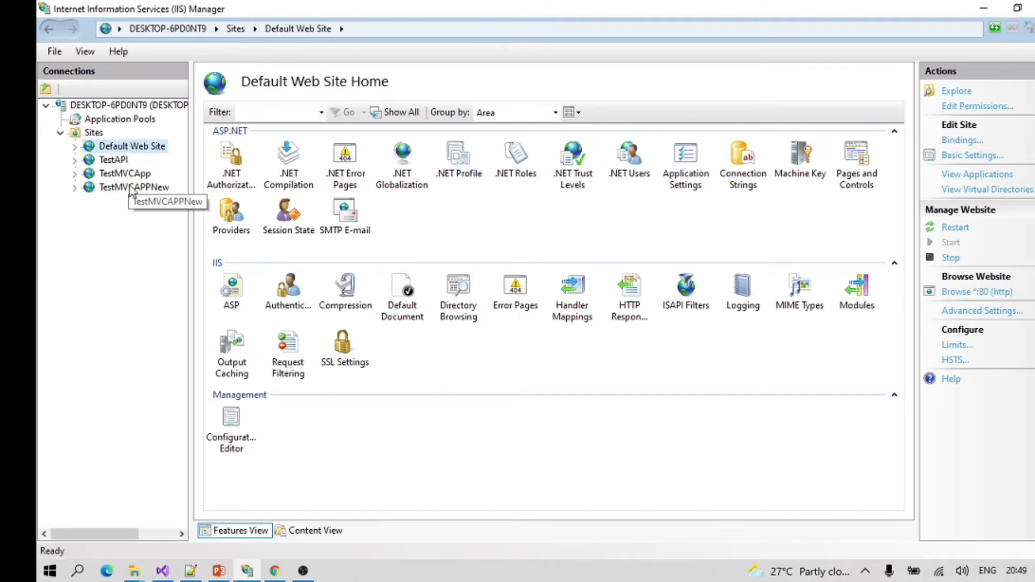
click(120, 119)
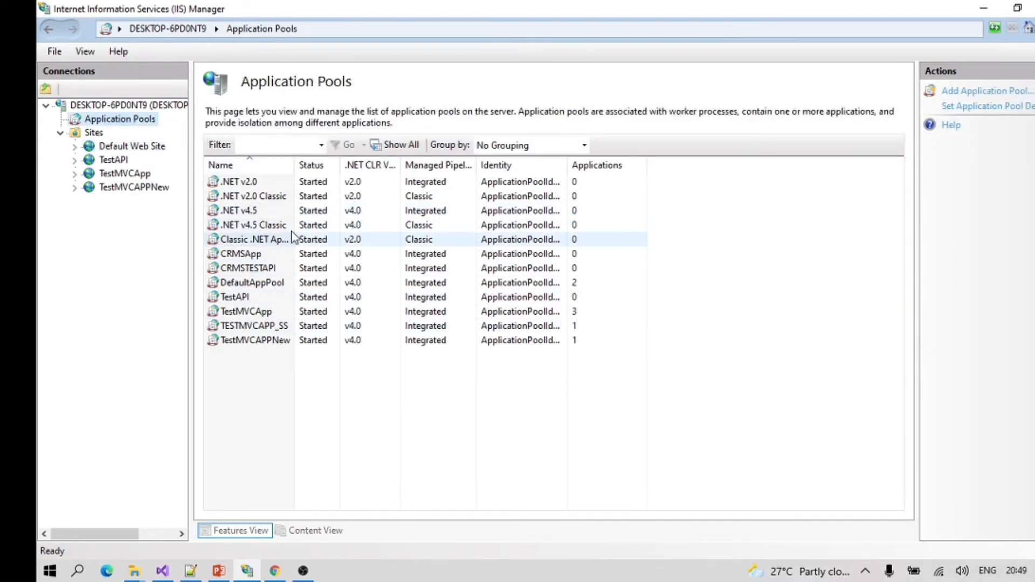
click(258, 285)
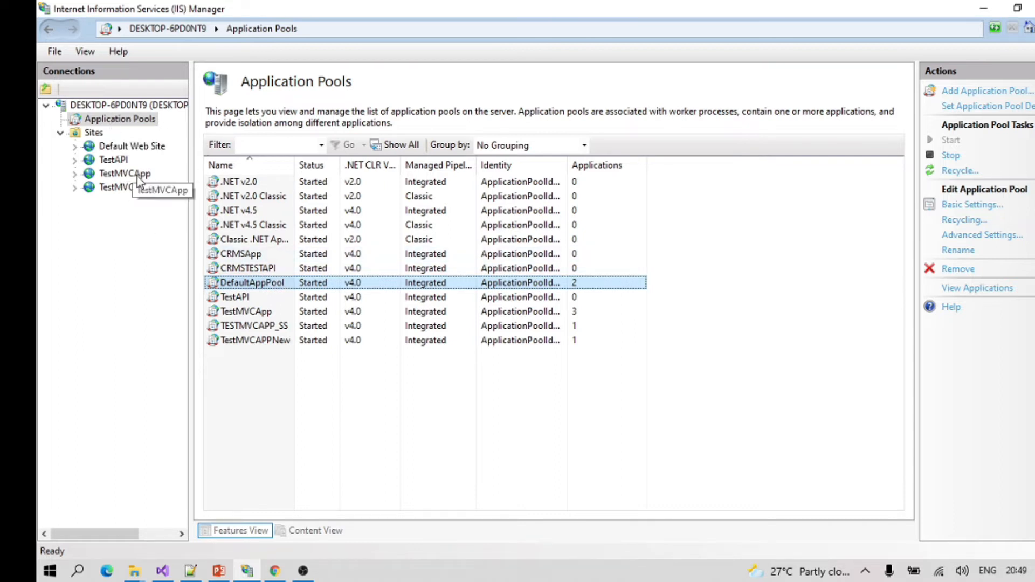
- Return to Visual Studio and review the TESTMVCAPP project's Package/Publish Web and Build property pages
click(988, 10)
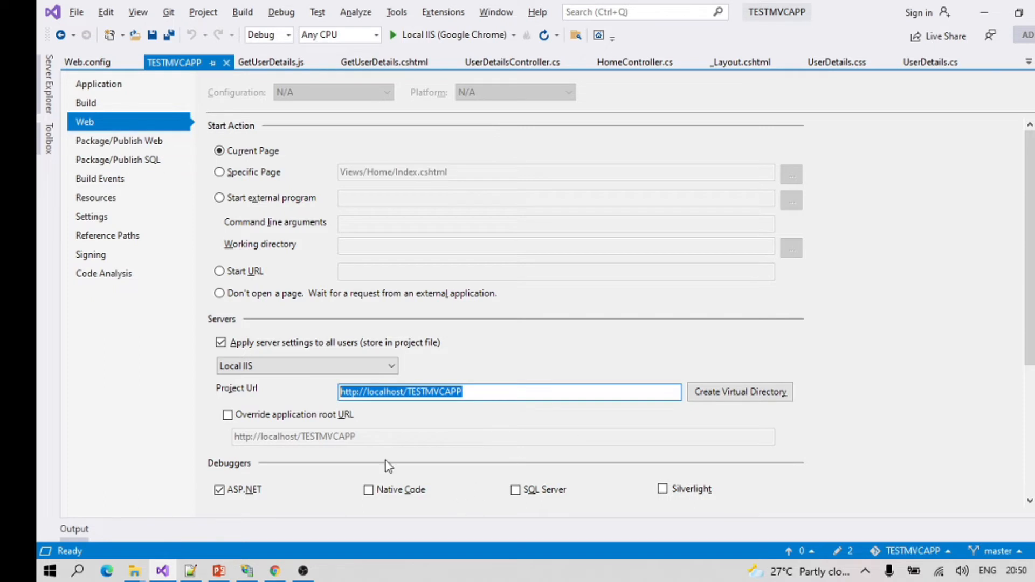
click(107, 140)
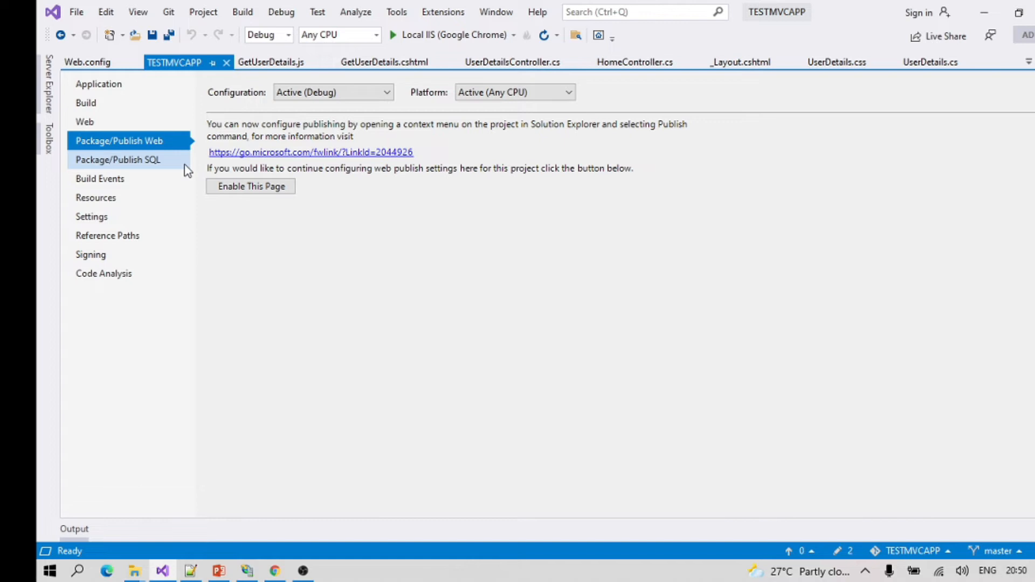
click(1034, 85)
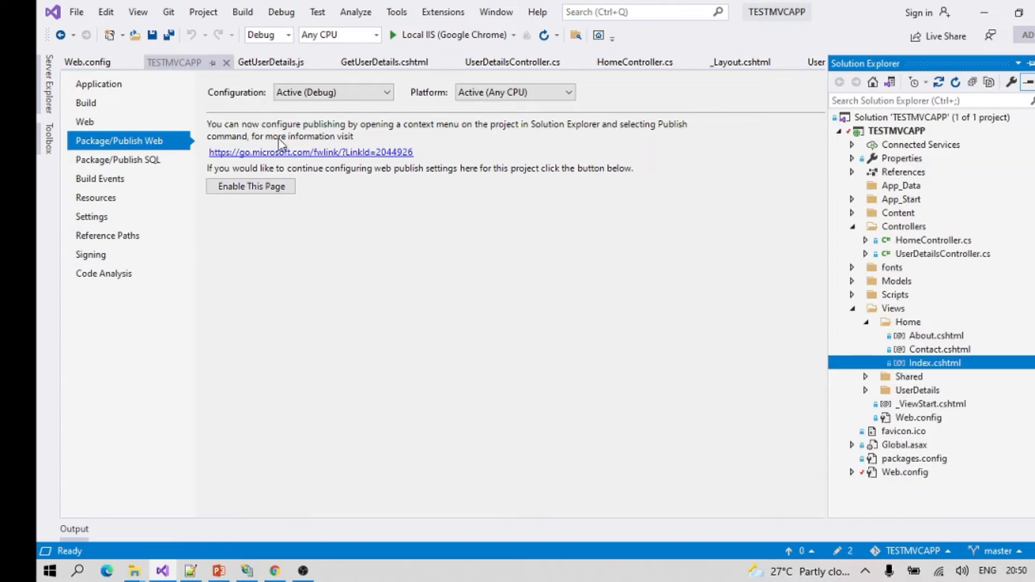
click(85, 122)
click(86, 102)
click(1031, 87)
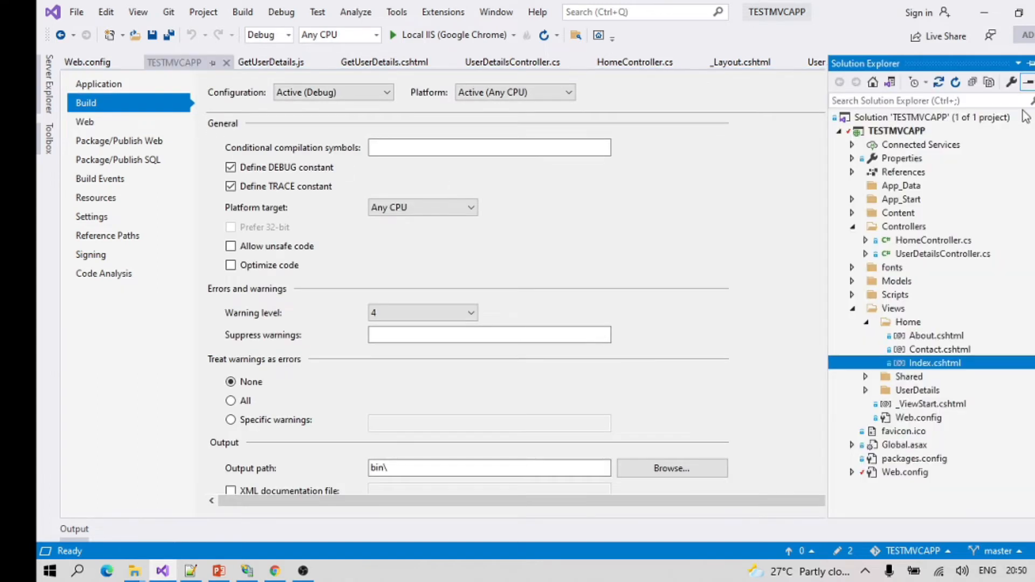
- Inspect the TESTMVCAPP project's bin folder in File Explorer, close it, and collapse the Views folder in the project tree
right_click(887, 135)
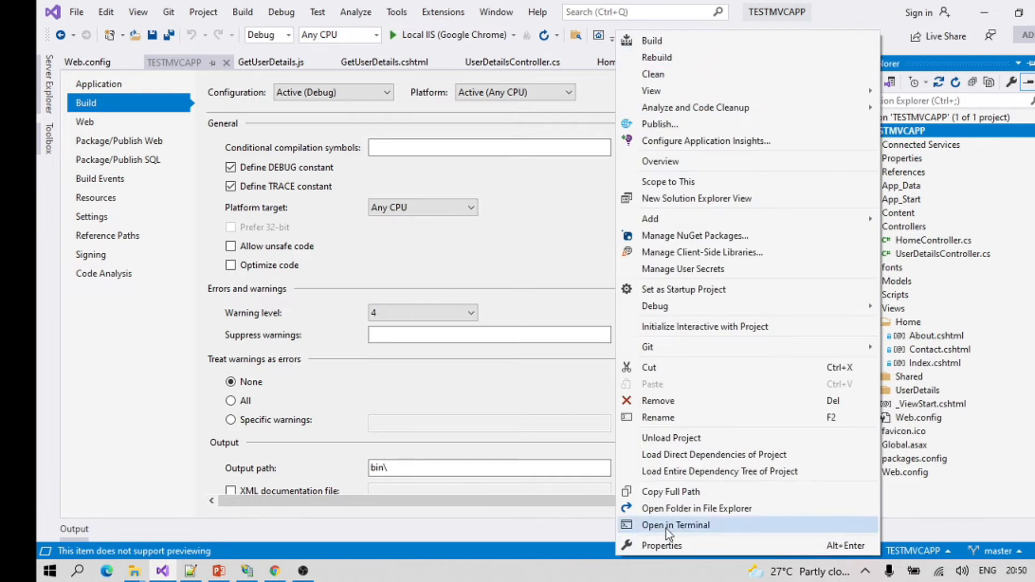
click(676, 509)
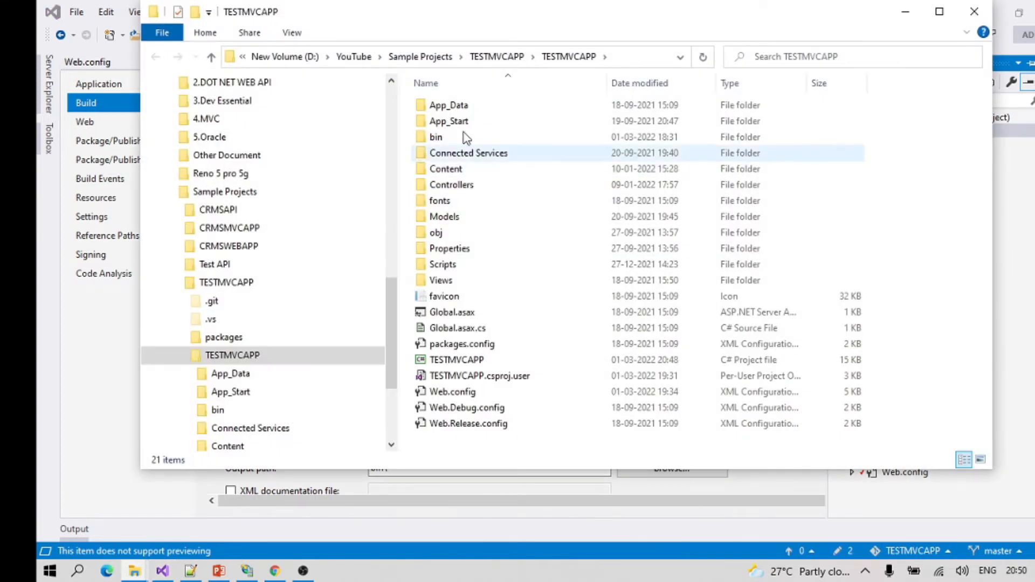
double_click(445, 138)
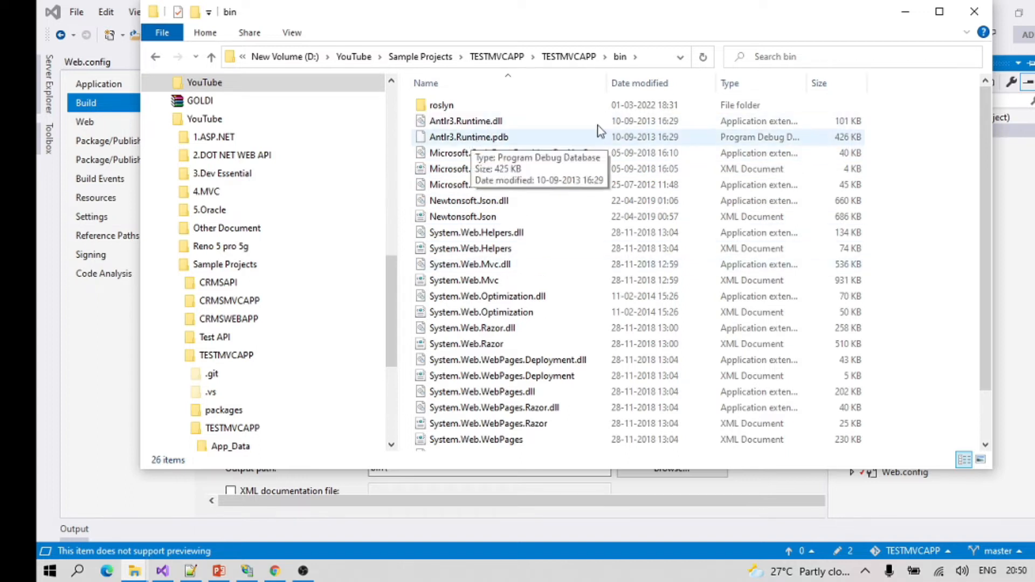
click(974, 12)
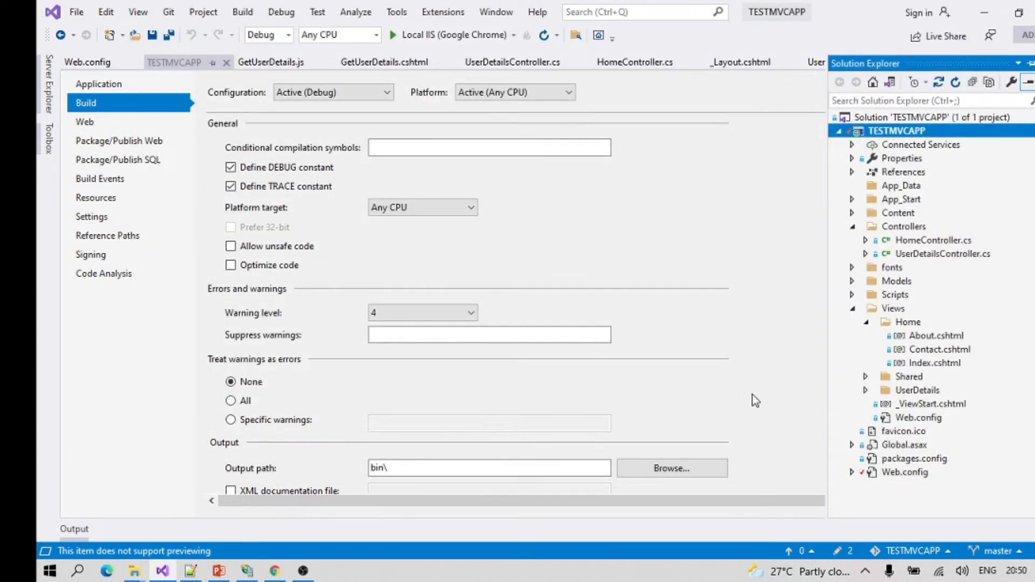
click(852, 309)
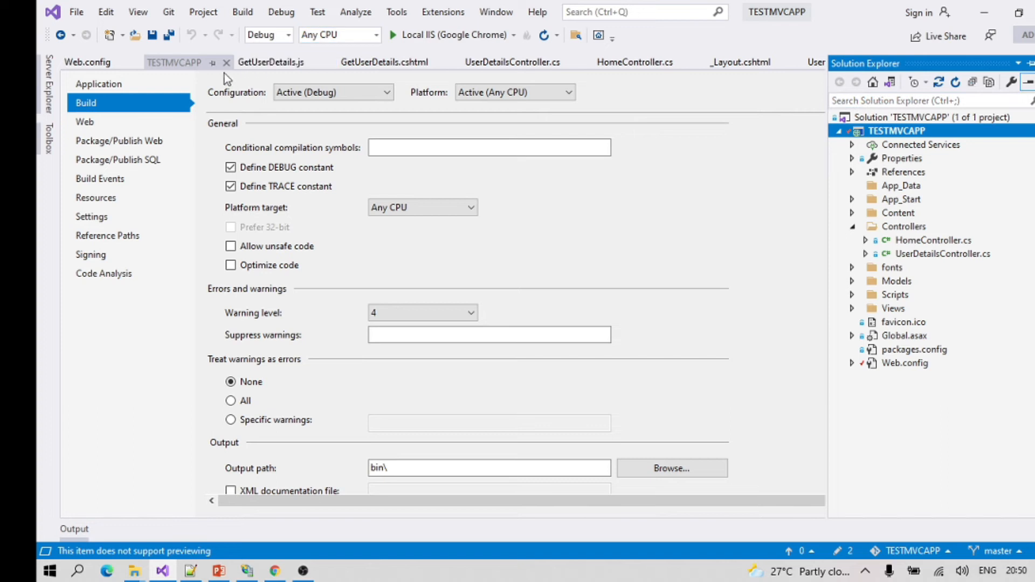
- Launch a new instance of Visual Studio 2019 as administrator
click(164, 573)
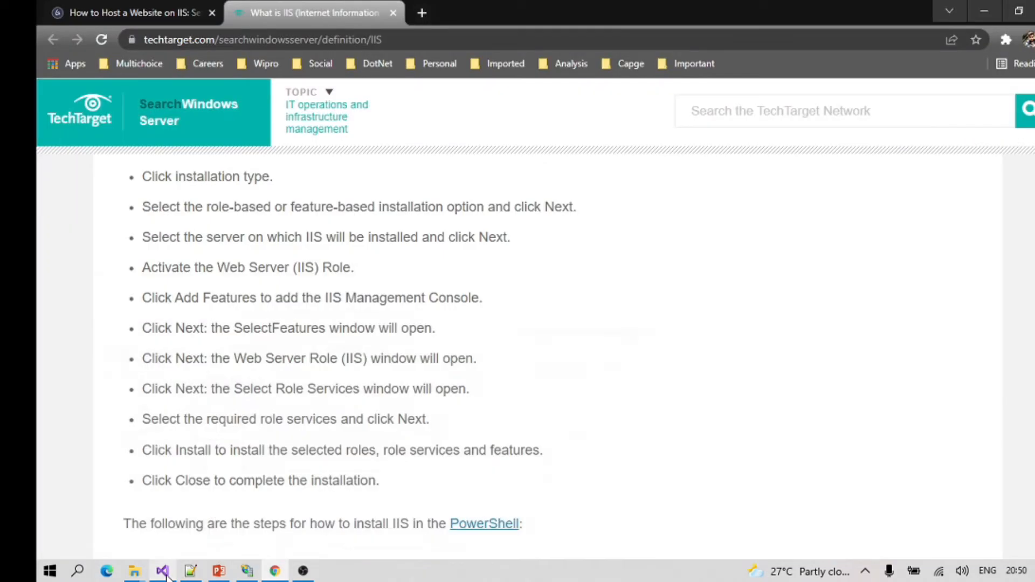
right_click(164, 573)
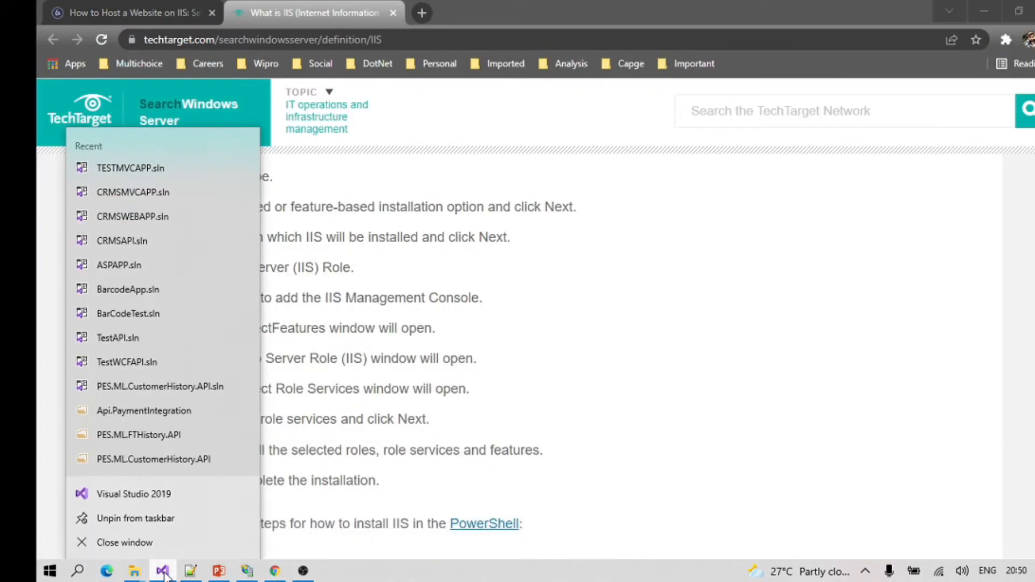
right_click(154, 497)
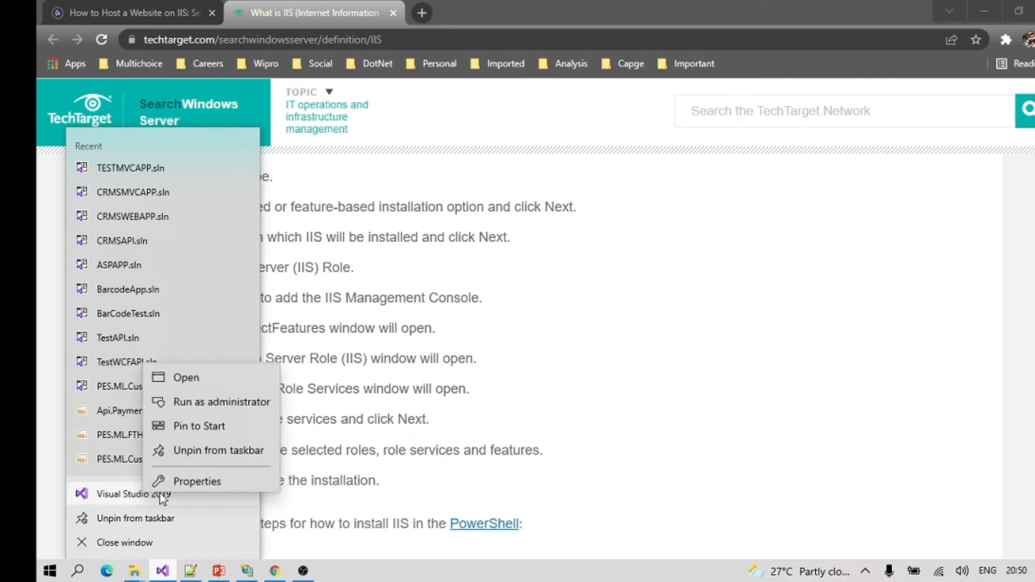
click(202, 400)
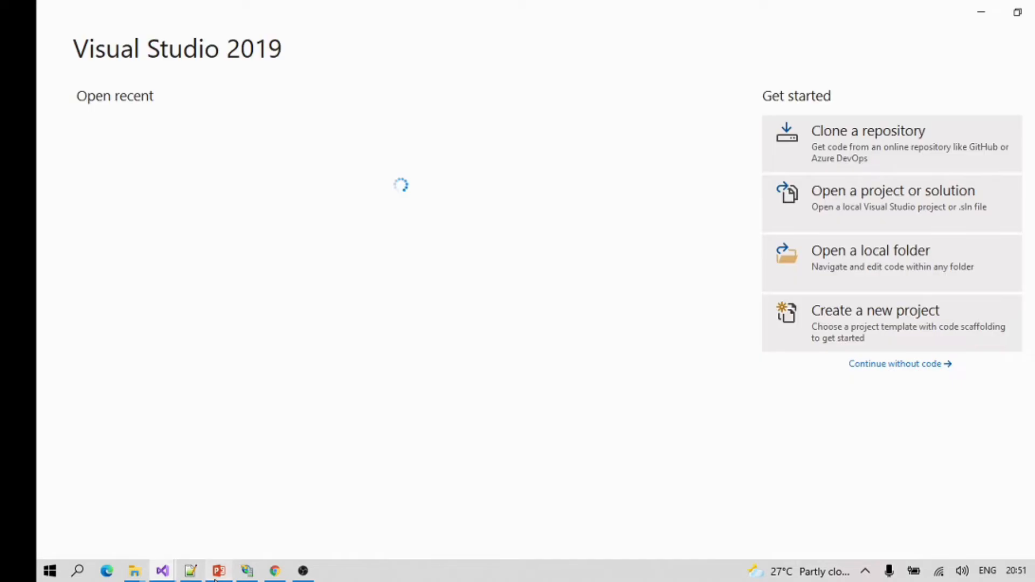
- Switch to PowerPoint and review the slides on the host file location and hosting with a custom domain name
click(216, 575)
click(128, 518)
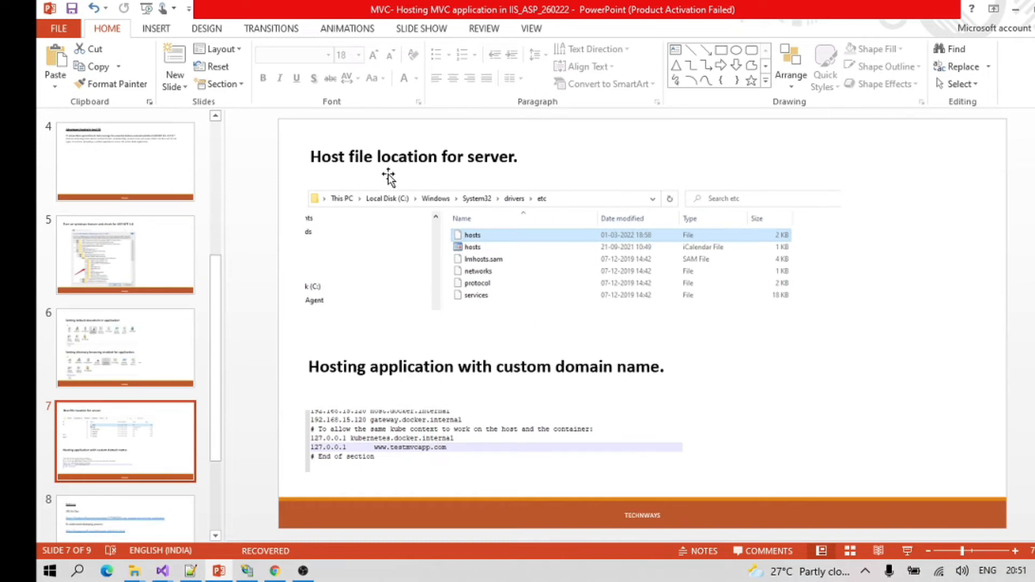
click(142, 349)
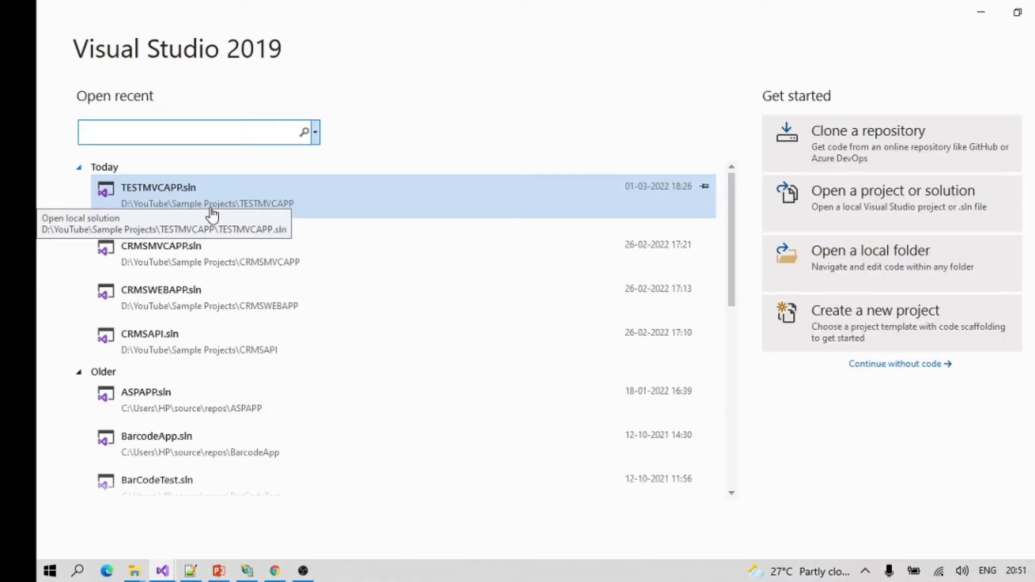
- Open the recent solution CRMSMVCAPP.sln in the new Visual Studio instance
click(237, 254)
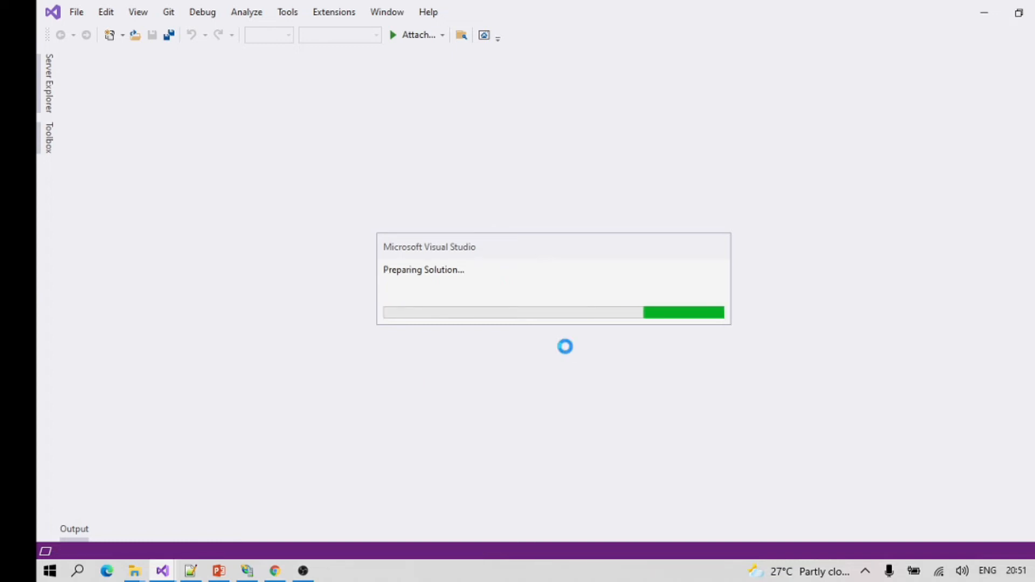
click(275, 573)
click(275, 572)
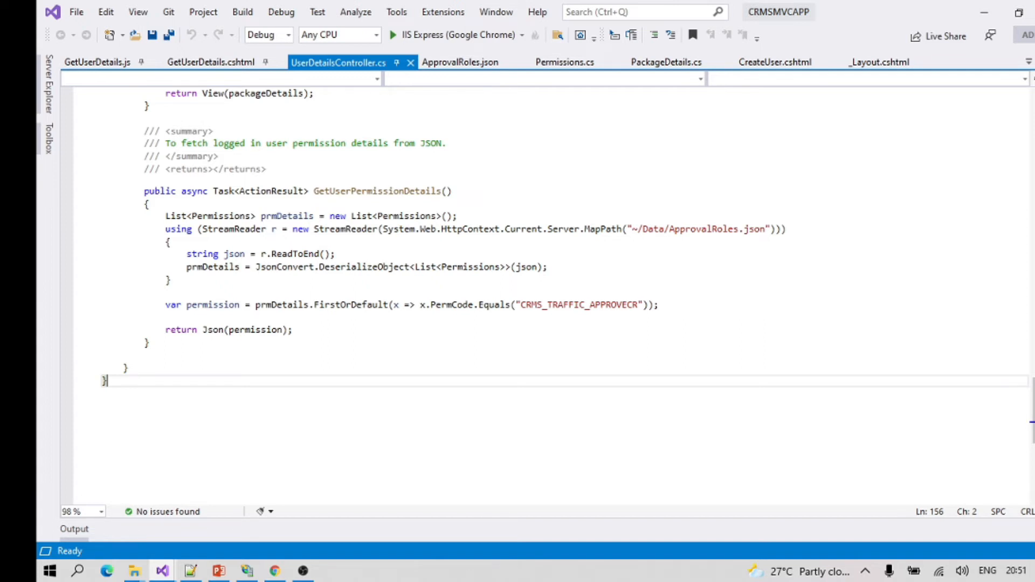
- Build the CRMSMVCAPP project and run it with debugging on IIS Express in Google Chrome
key(F5)
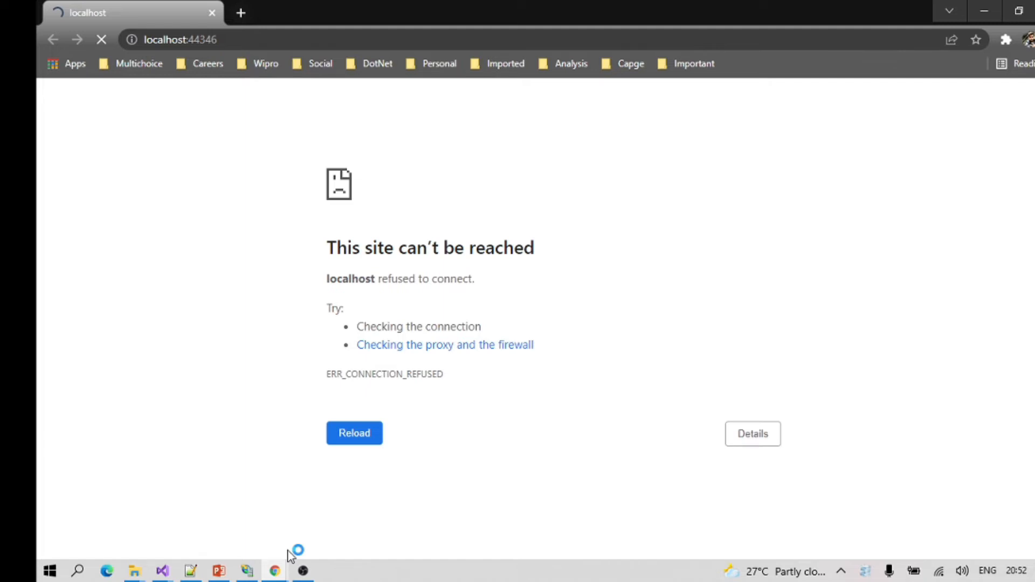
click(275, 571)
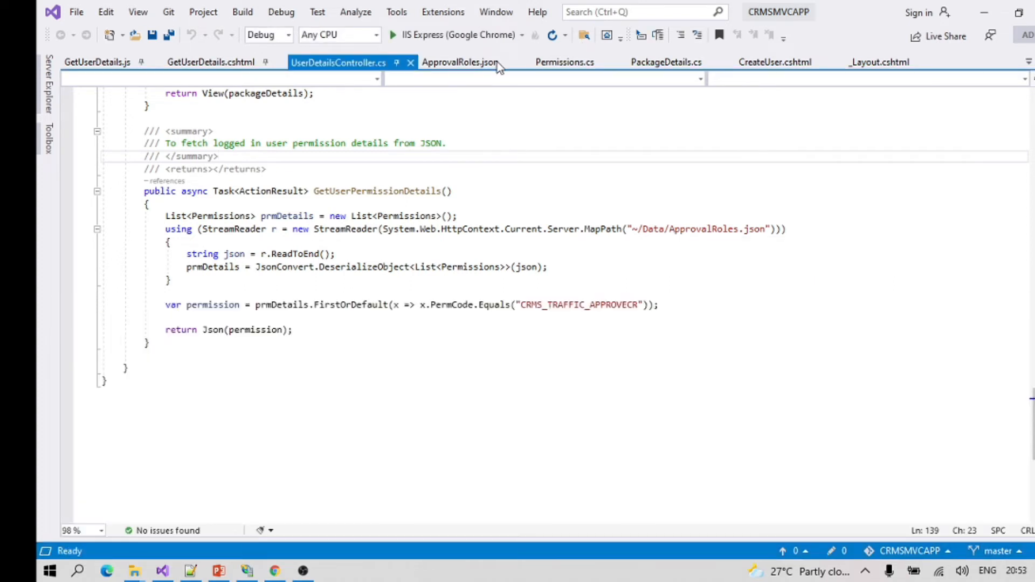
key(ctrl+shift+b)
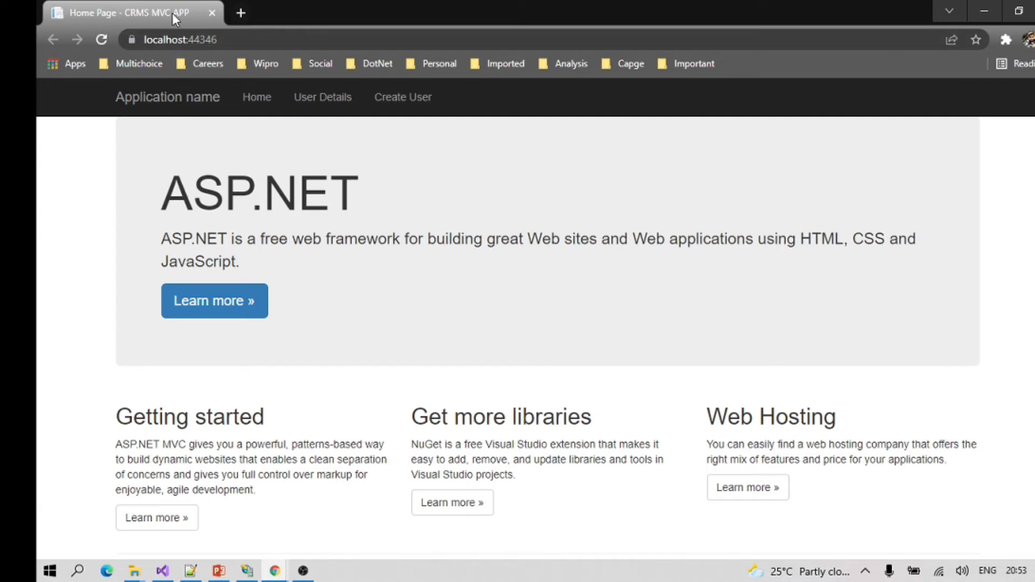
- Open the Web page of the CRMSMVCAPP project properties in Visual Studio and stop the debugging session
click(986, 9)
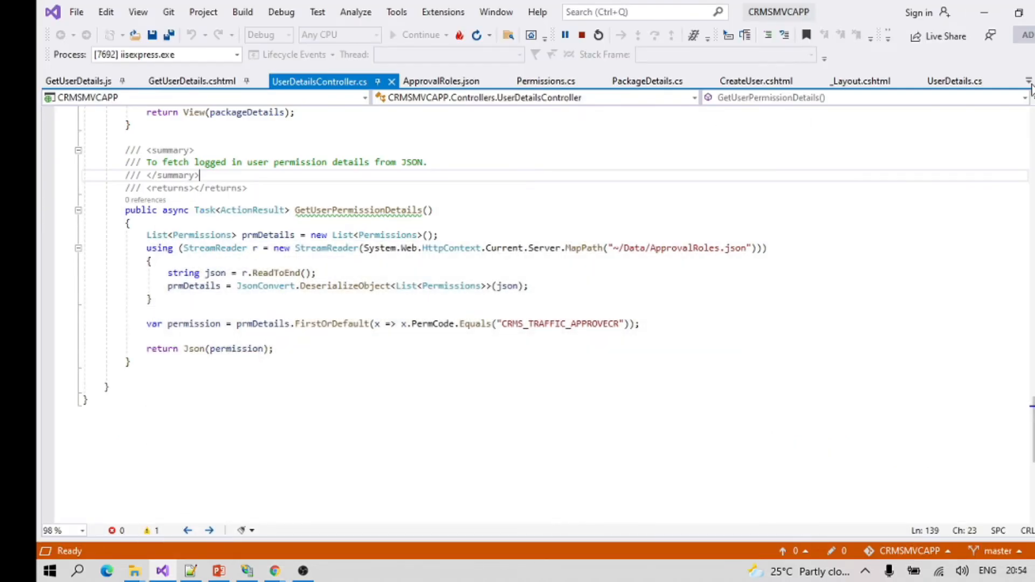
click(1034, 110)
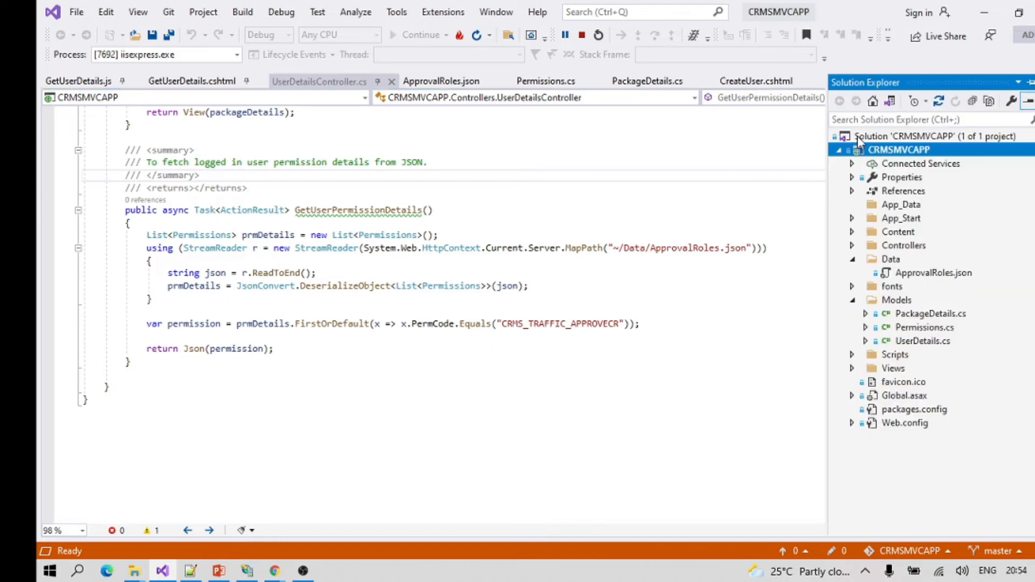
right_click(865, 153)
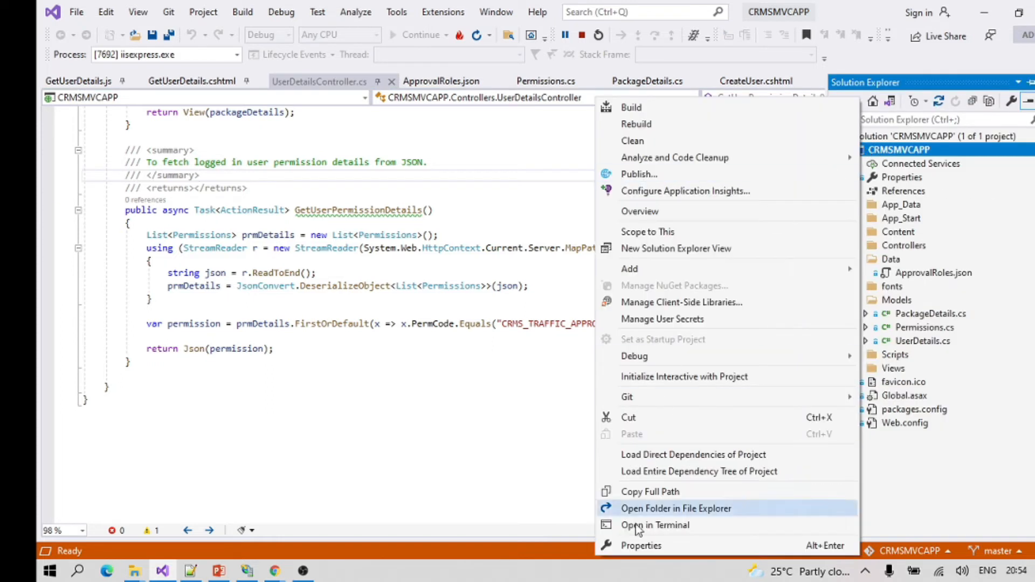
click(639, 547)
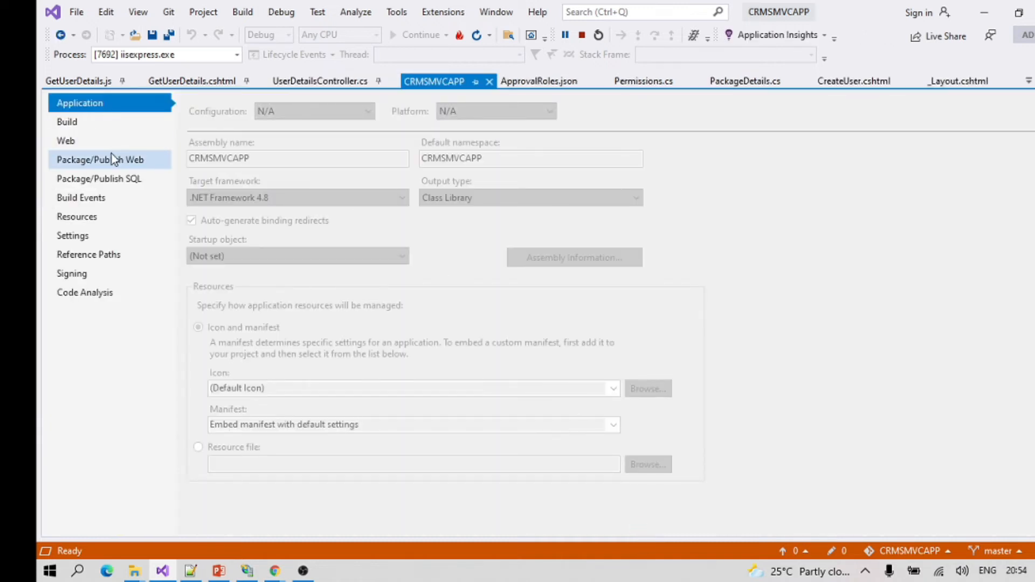
click(92, 144)
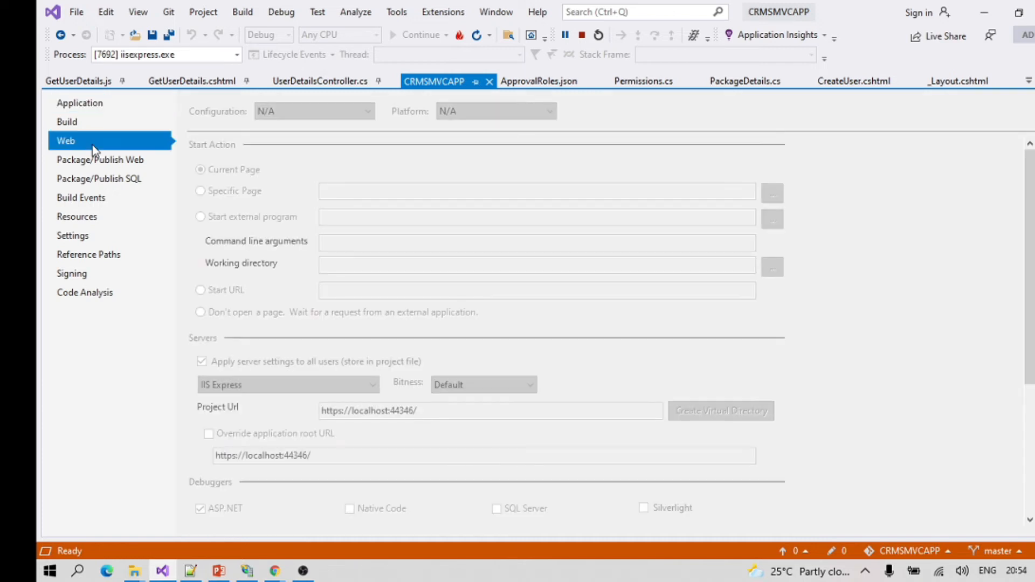
click(582, 35)
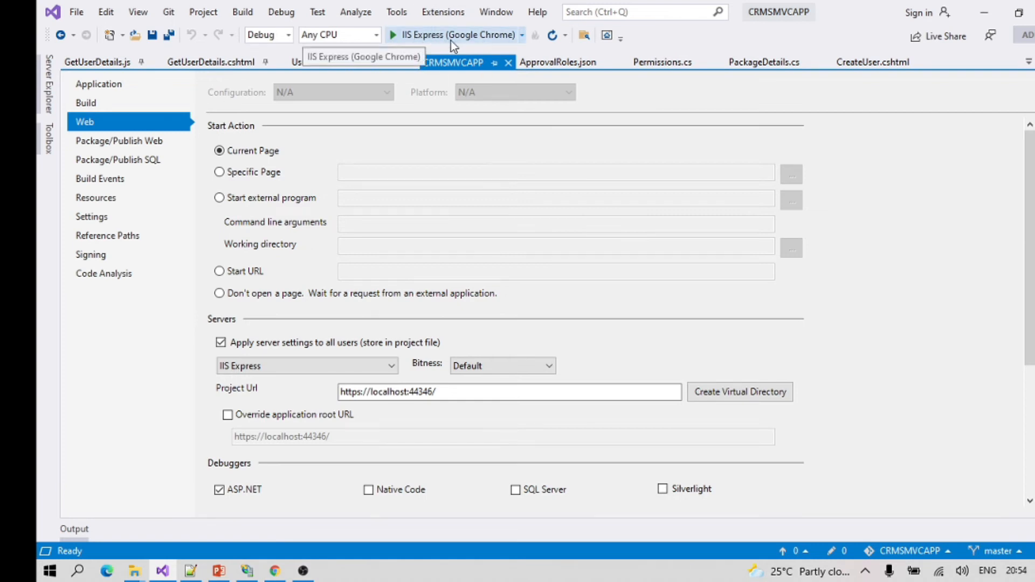
- Set the CRMSMVCAPP project's server to Local IIS and check the existing sites in IIS Manager
click(324, 367)
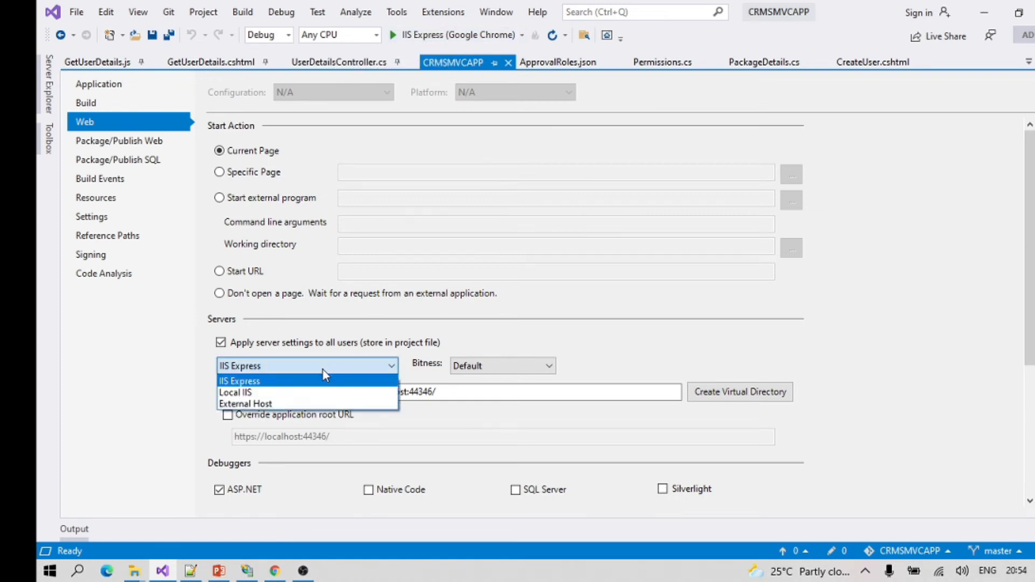
click(275, 393)
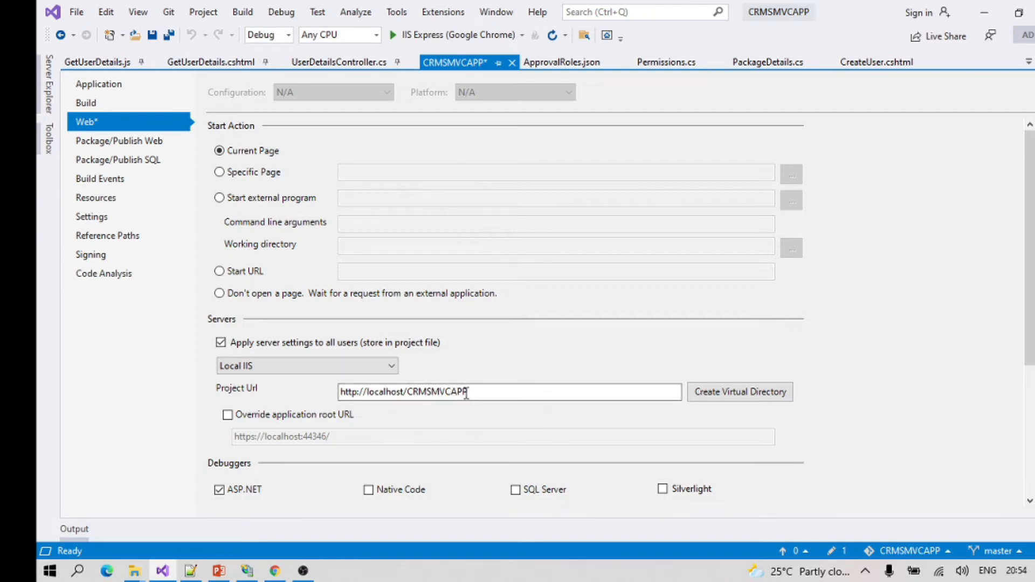
click(247, 571)
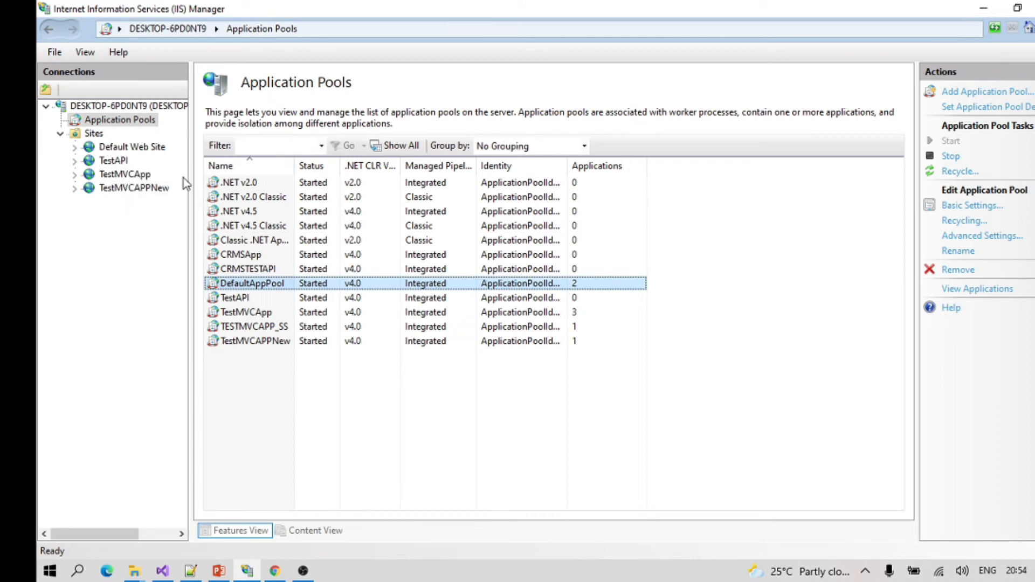
click(984, 8)
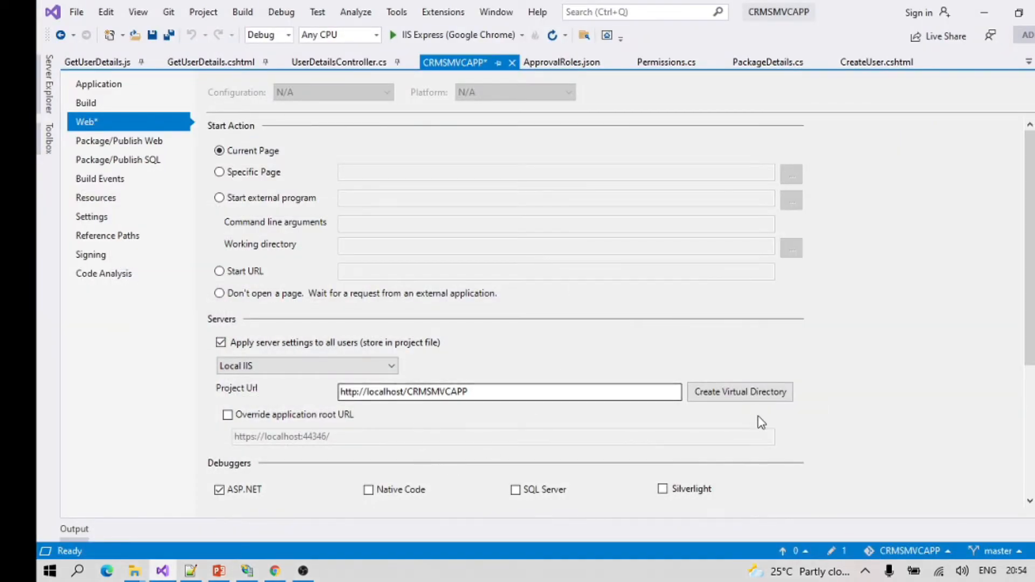
click(743, 394)
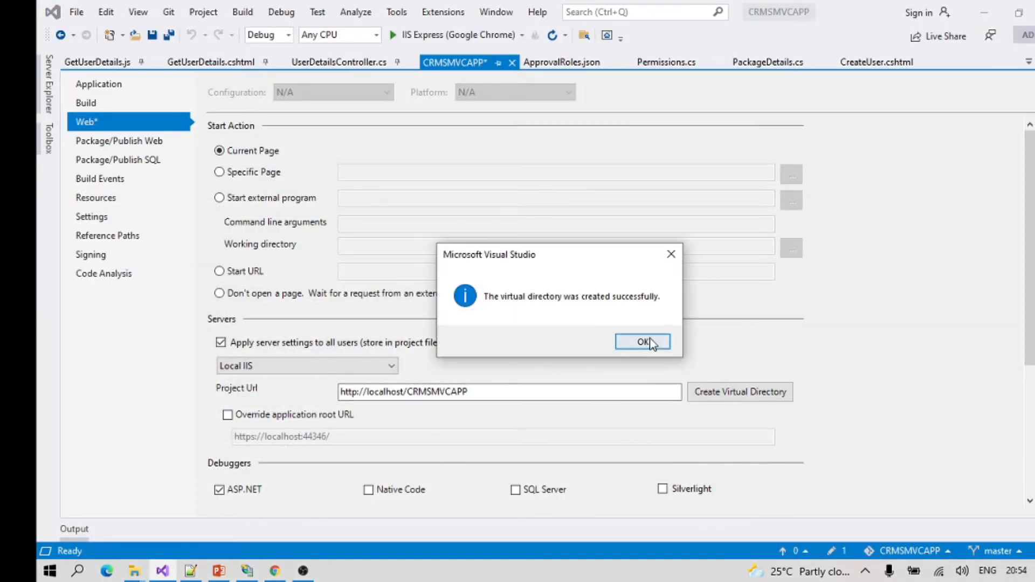
click(648, 340)
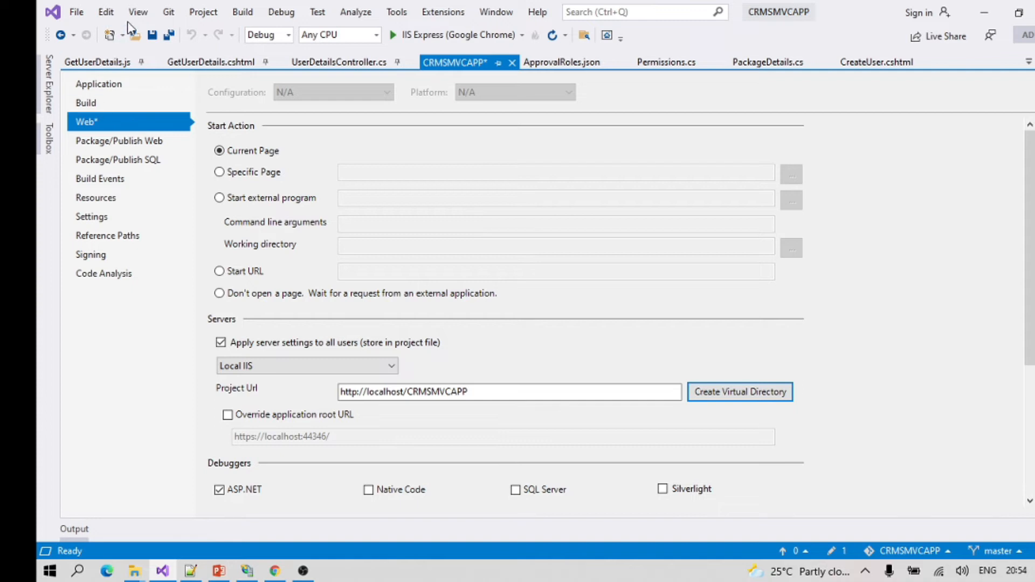
click(171, 35)
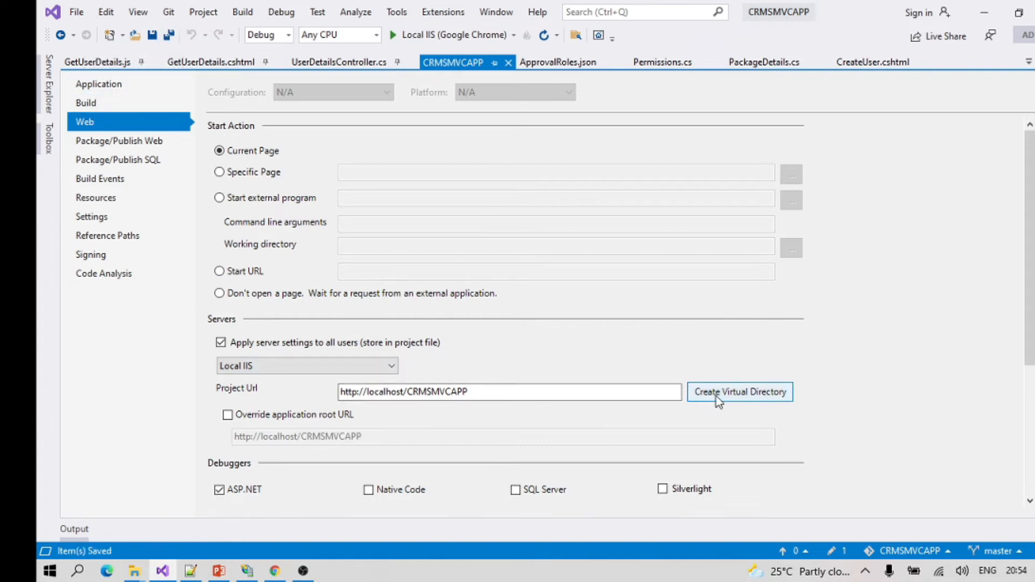
- Switch to IIS Manager and review the advanced settings of the CRMSMVCAPP application under Default Web Site
click(247, 571)
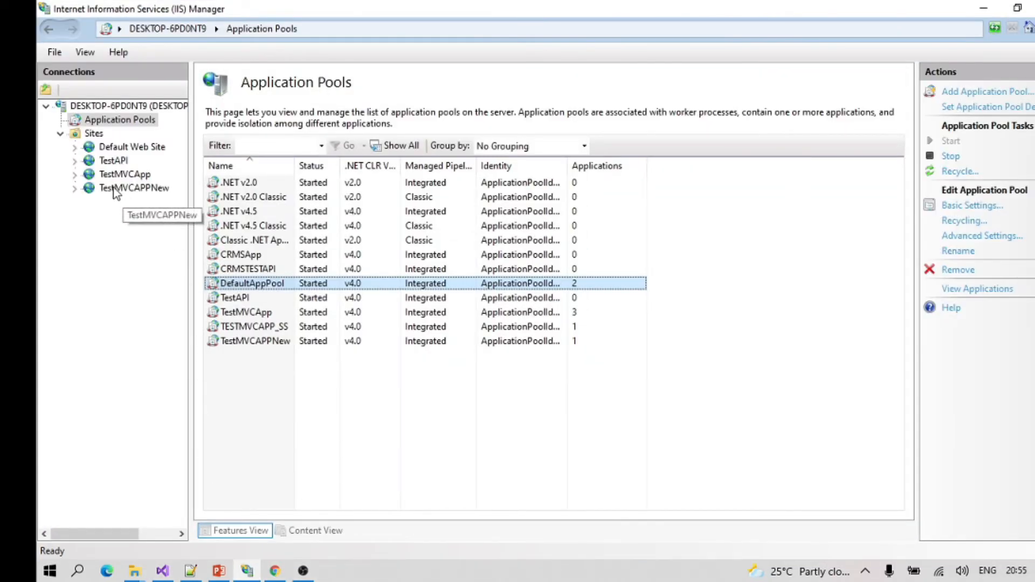
click(75, 146)
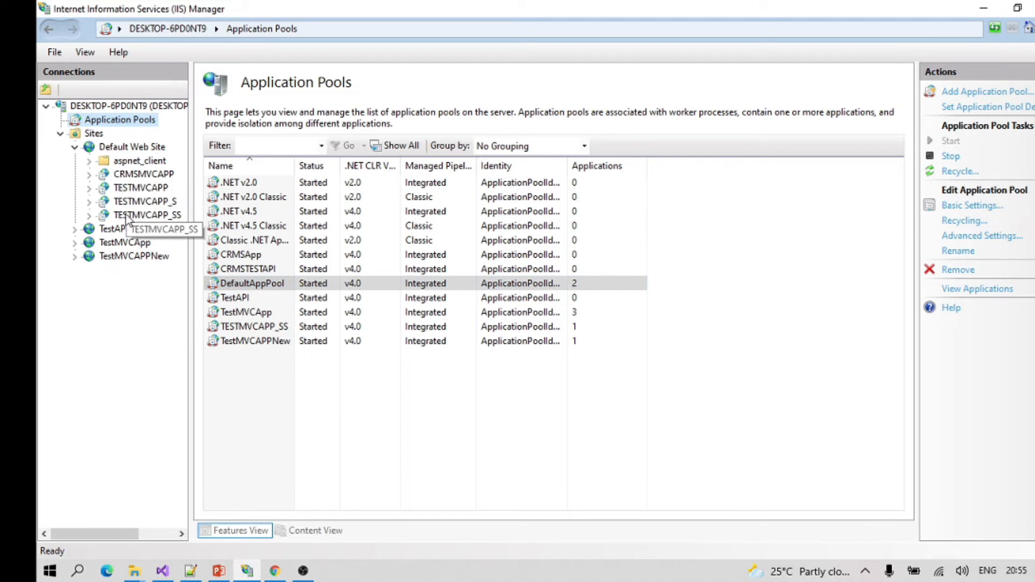
click(144, 174)
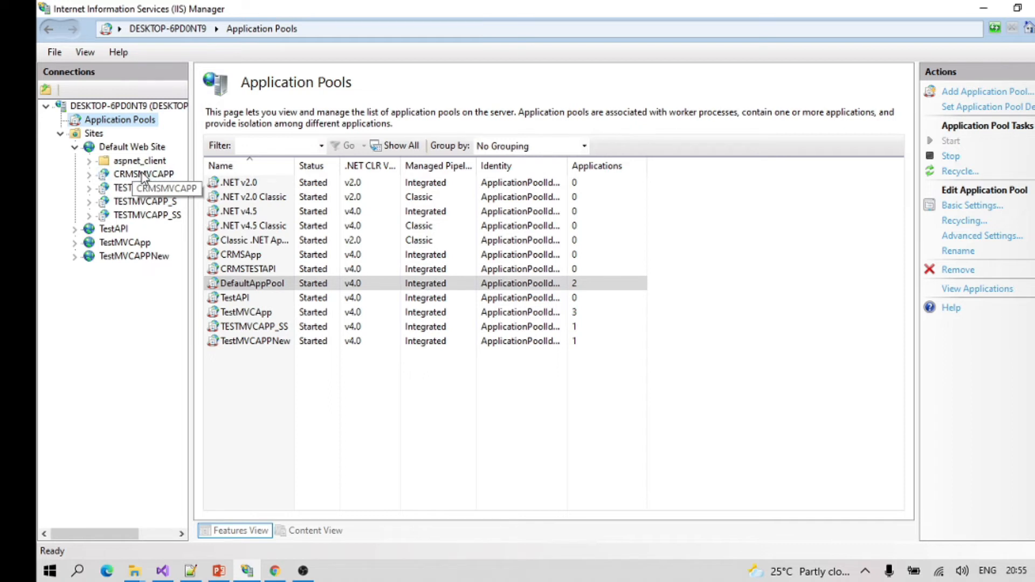
right_click(144, 178)
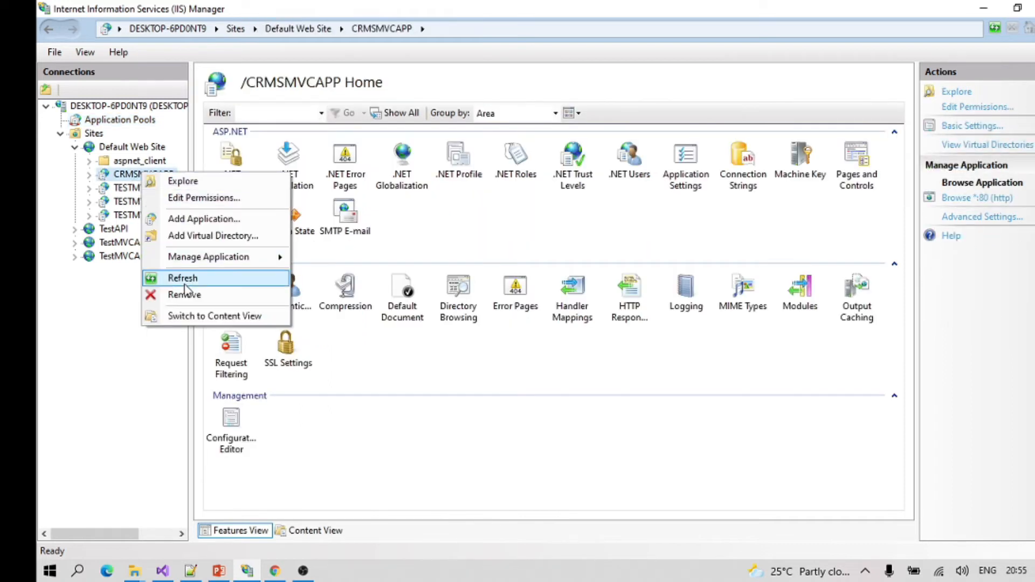
mouse_move(207, 263)
click(345, 280)
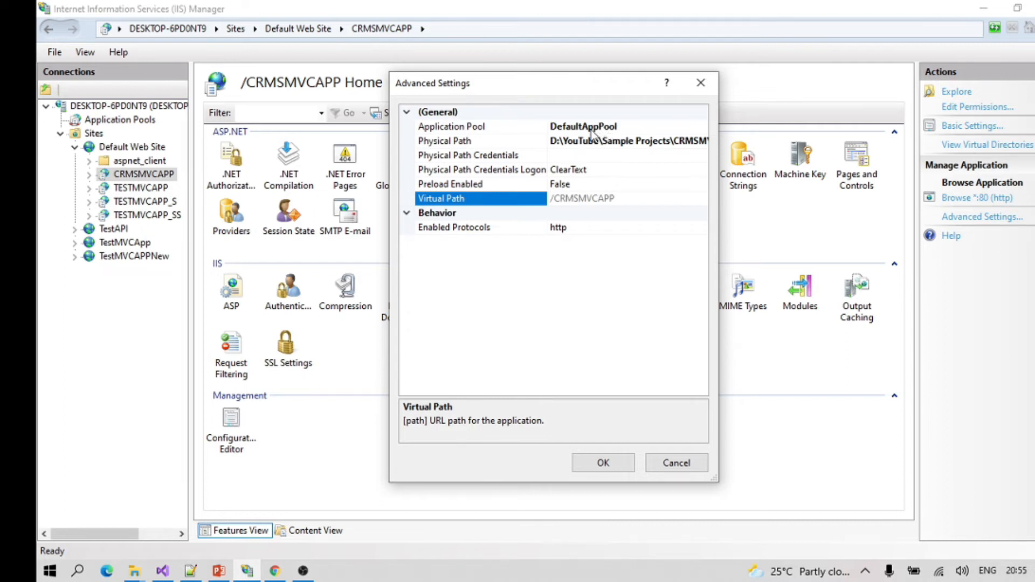
click(613, 467)
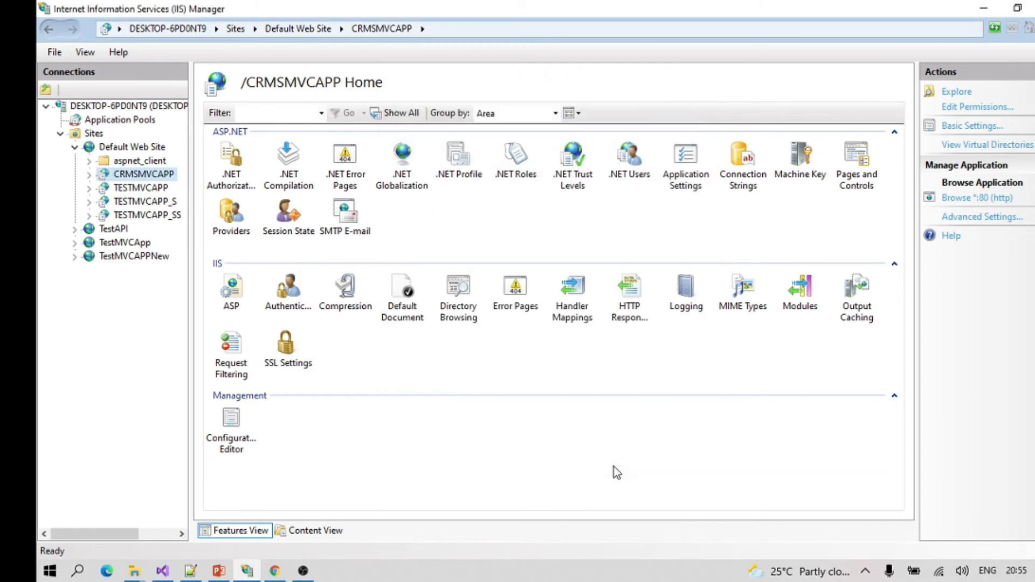
- Add an application pool named CRMSMVCAPP with .NET CLR Version v4.0.30319 and Integrated pipeline mode
click(126, 120)
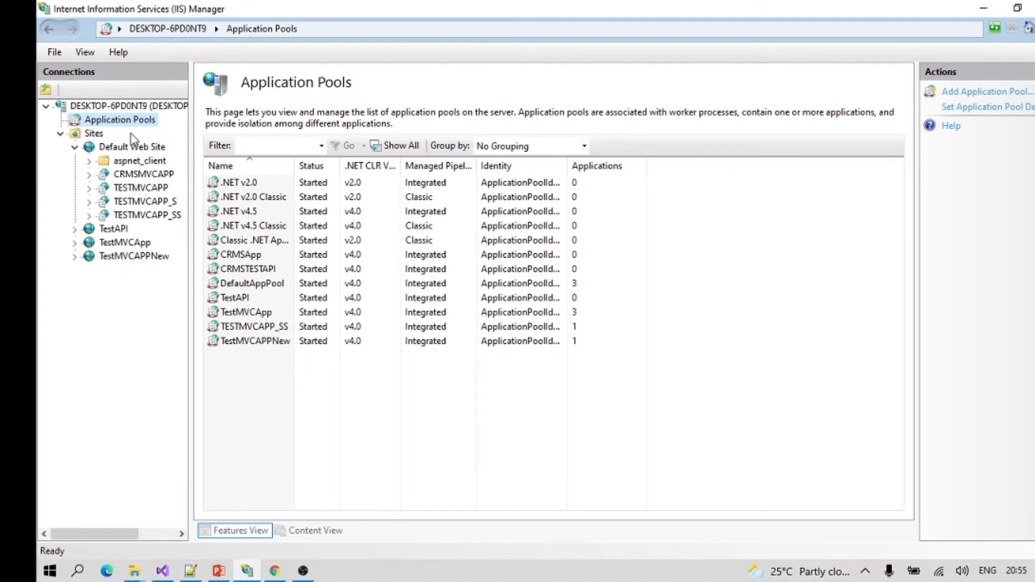
right_click(147, 122)
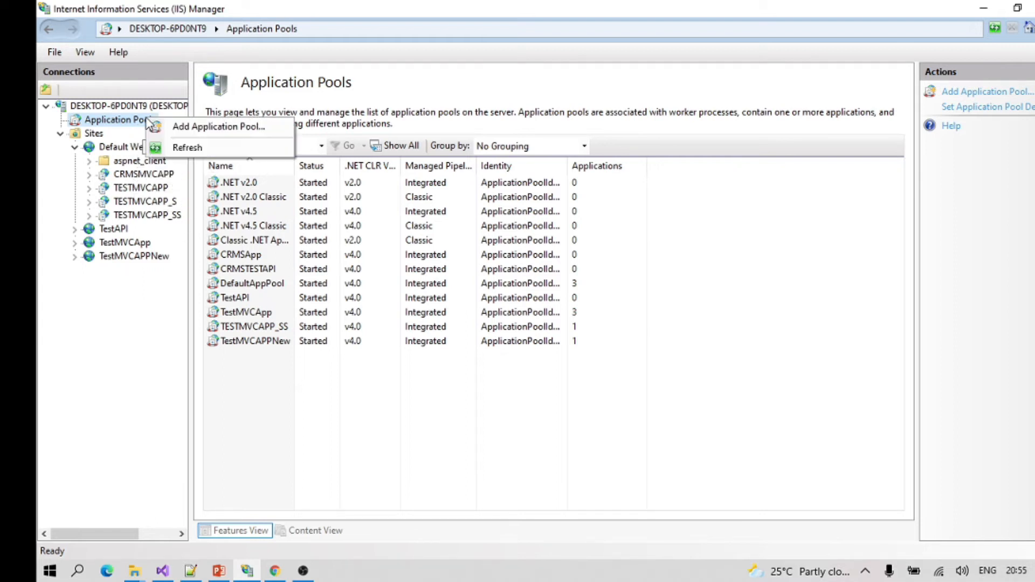
click(204, 128)
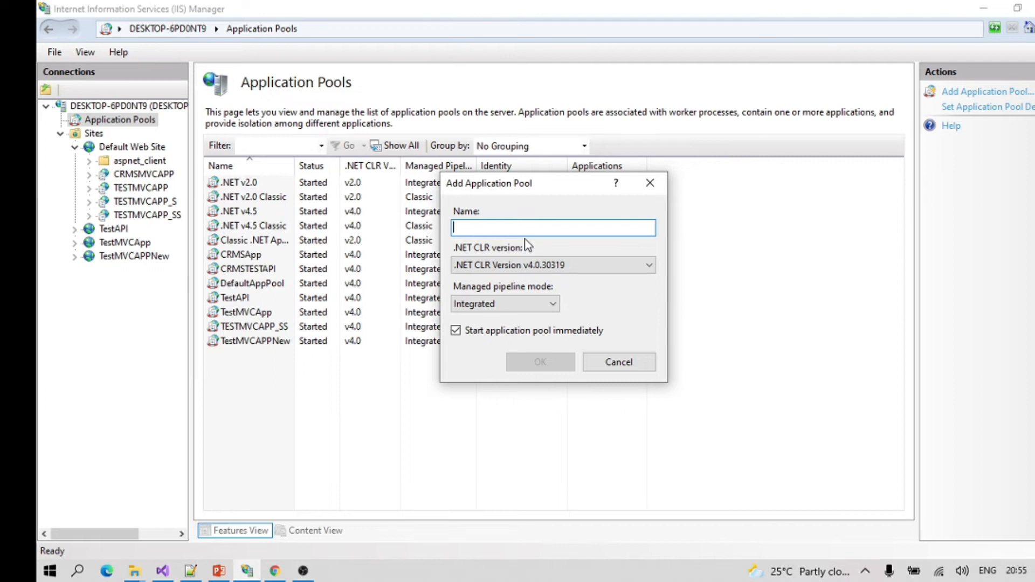
text(CRMSMVCAPP)
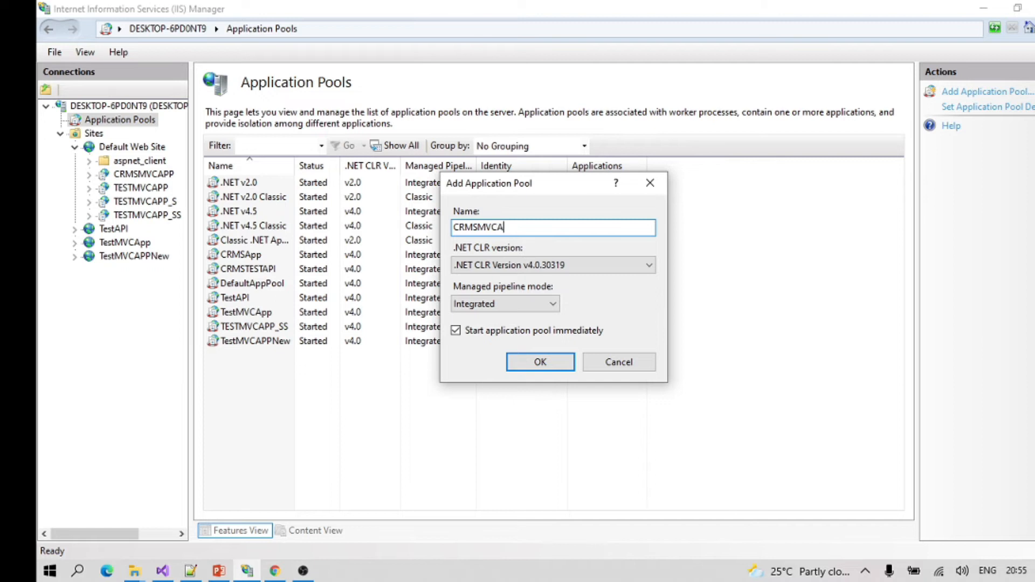
click(540, 363)
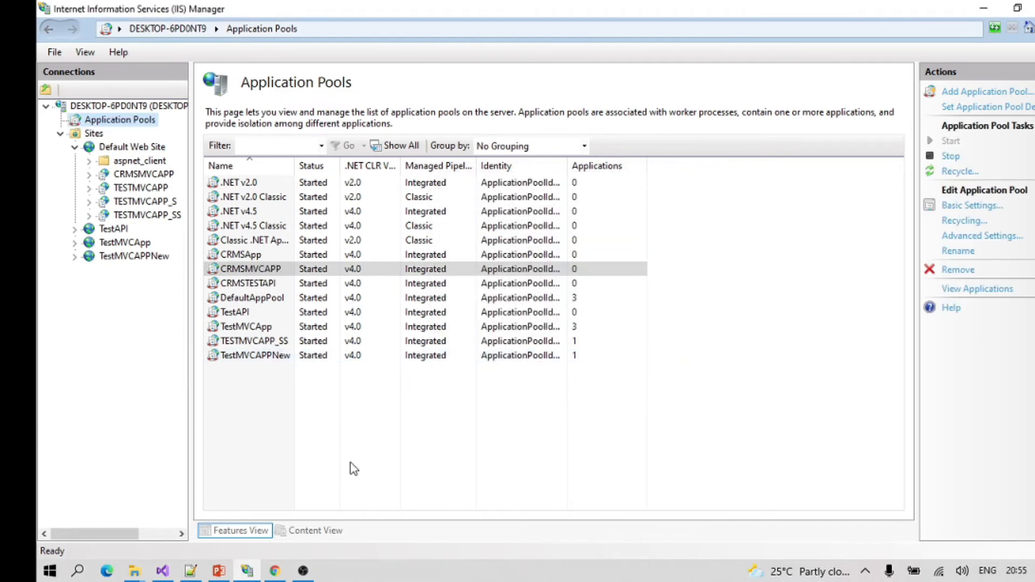
- Examine the CRMSMVCAPP application pool's advanced settings, including Identity and the Enable 32-Bit Applications options, without changing them
right_click(291, 270)
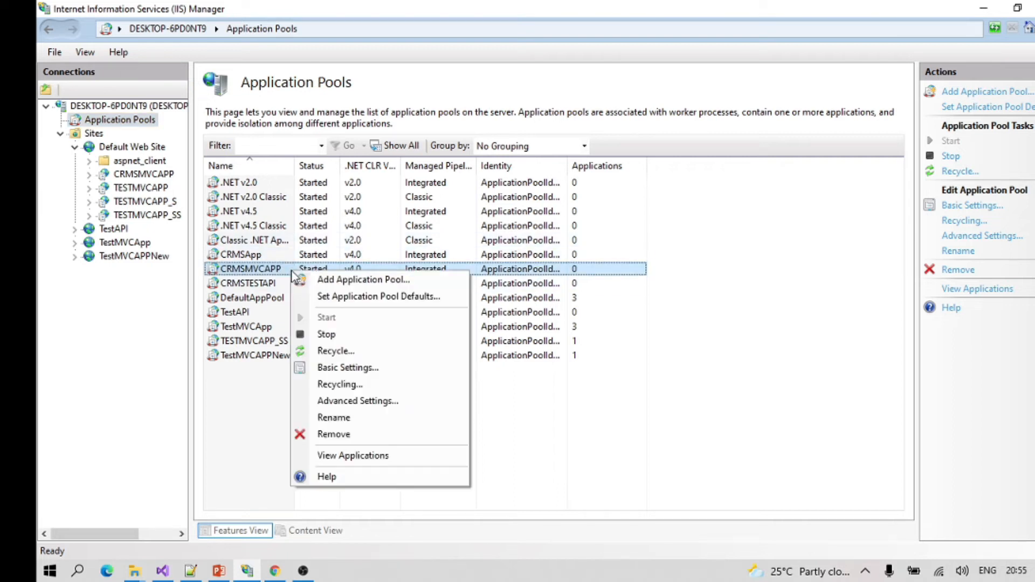
click(342, 407)
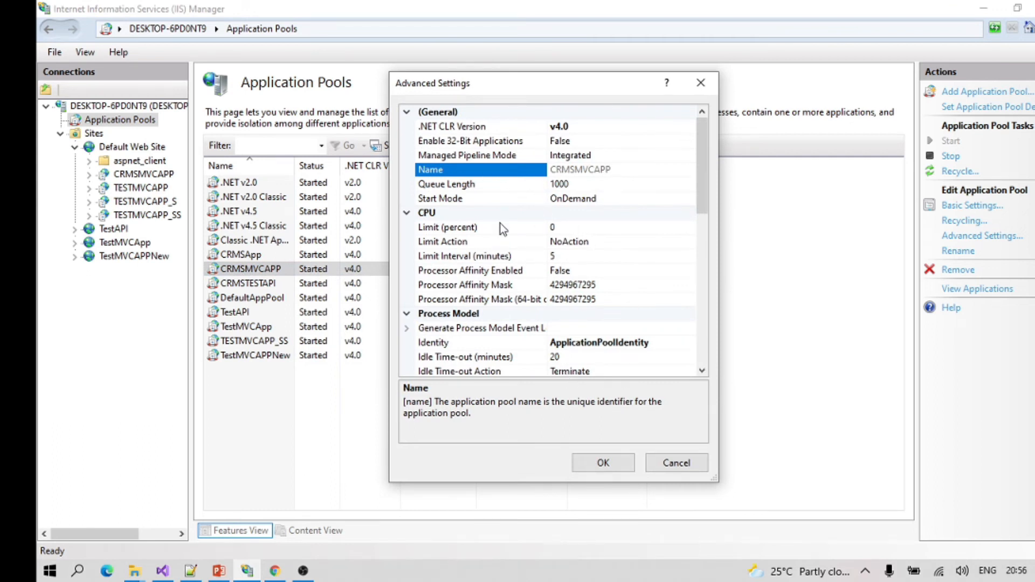
scroll(573, 302, down, 10)
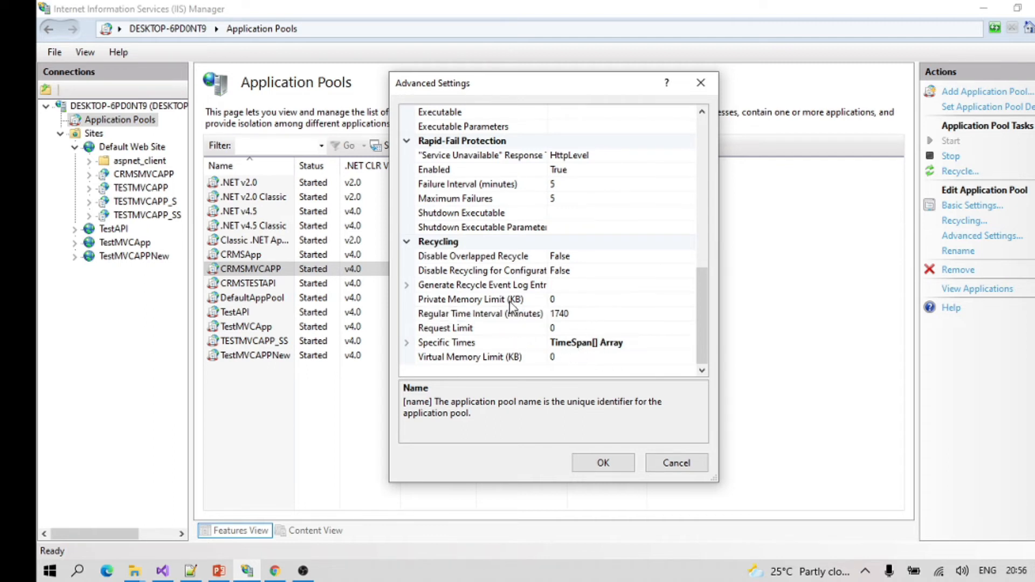
scroll(513, 308, up, 5)
scroll(564, 274, up, 5)
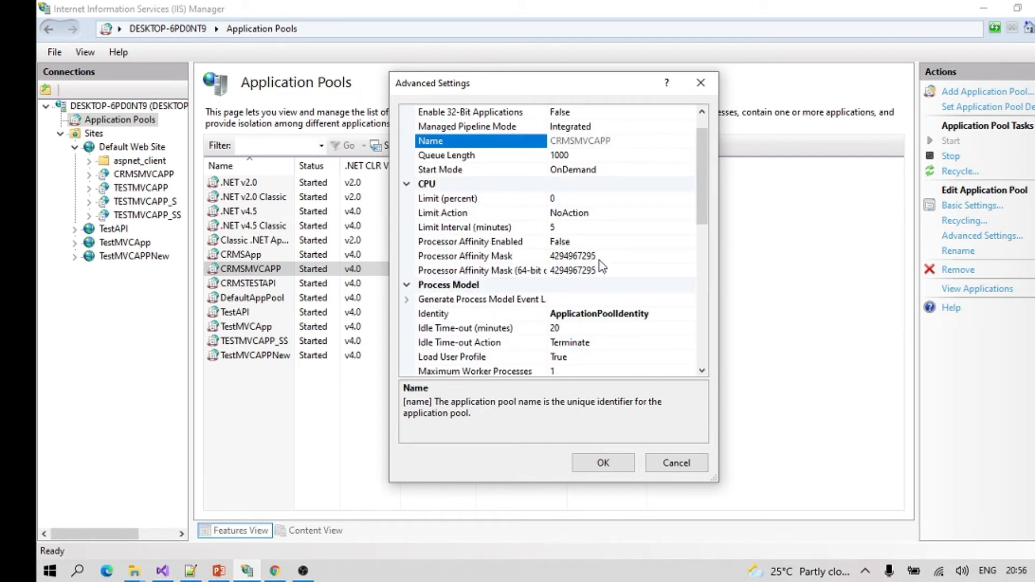
click(594, 317)
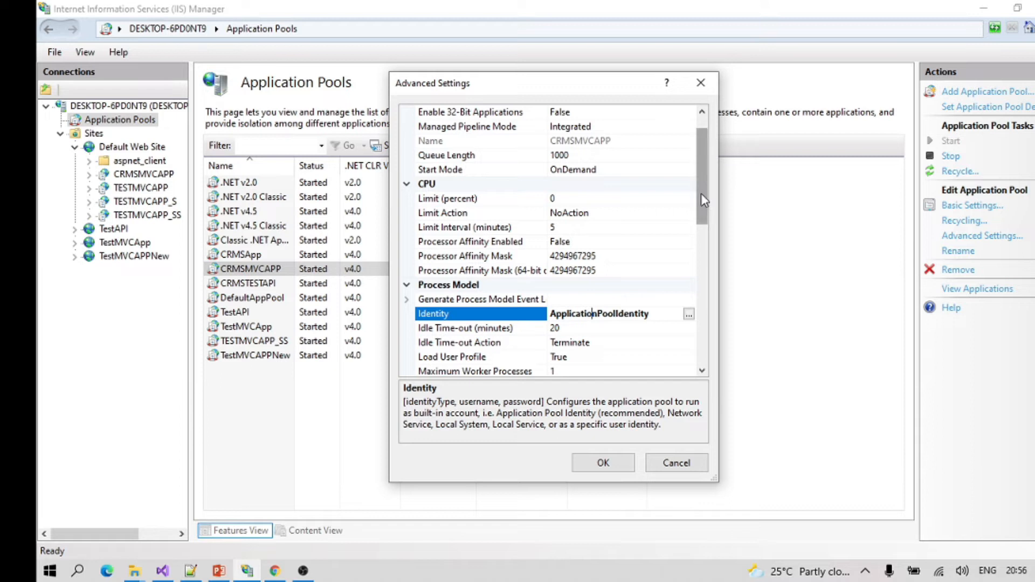
scroll(707, 189, up, 1)
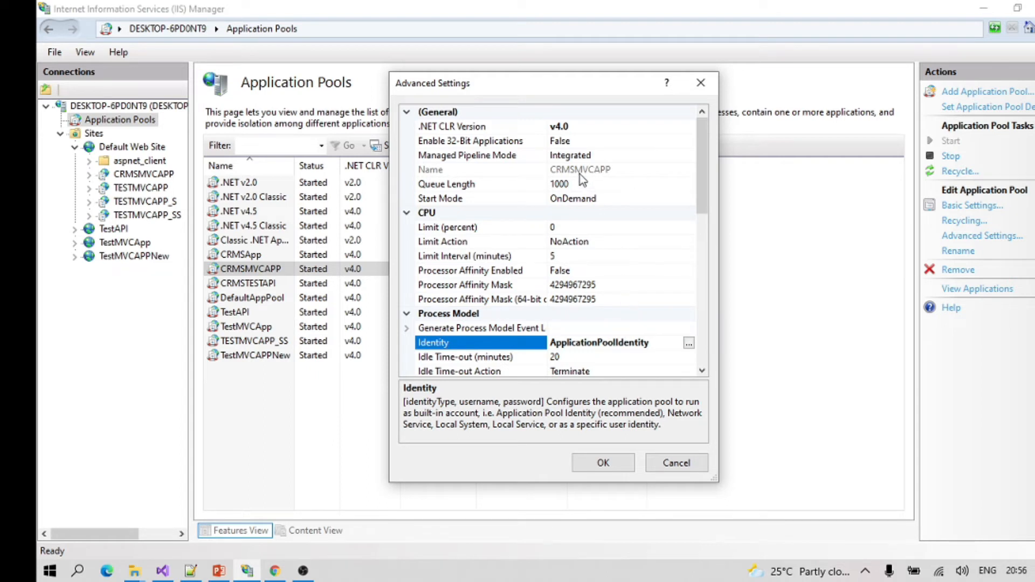
click(473, 143)
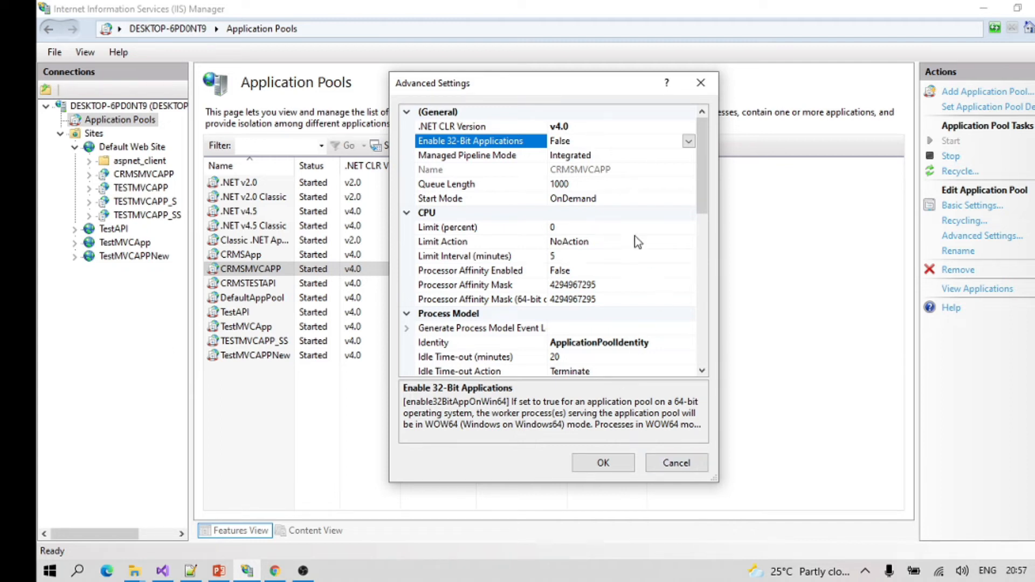
click(689, 140)
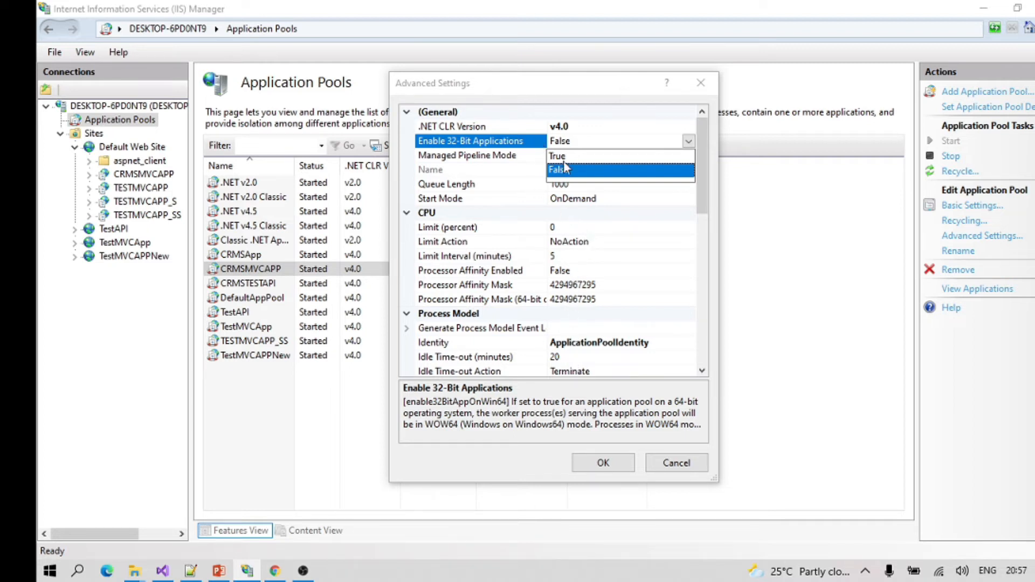
click(592, 113)
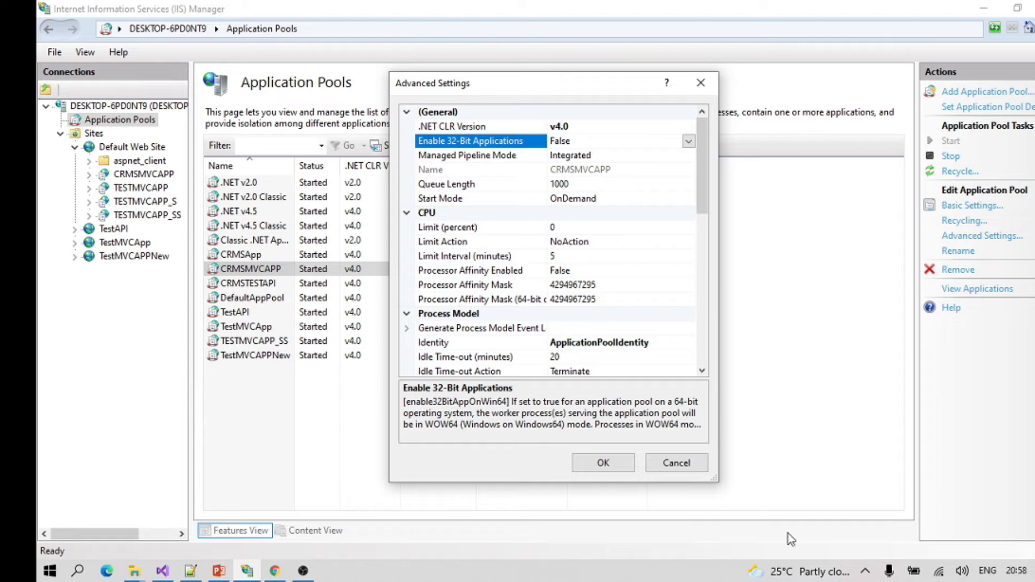
click(686, 468)
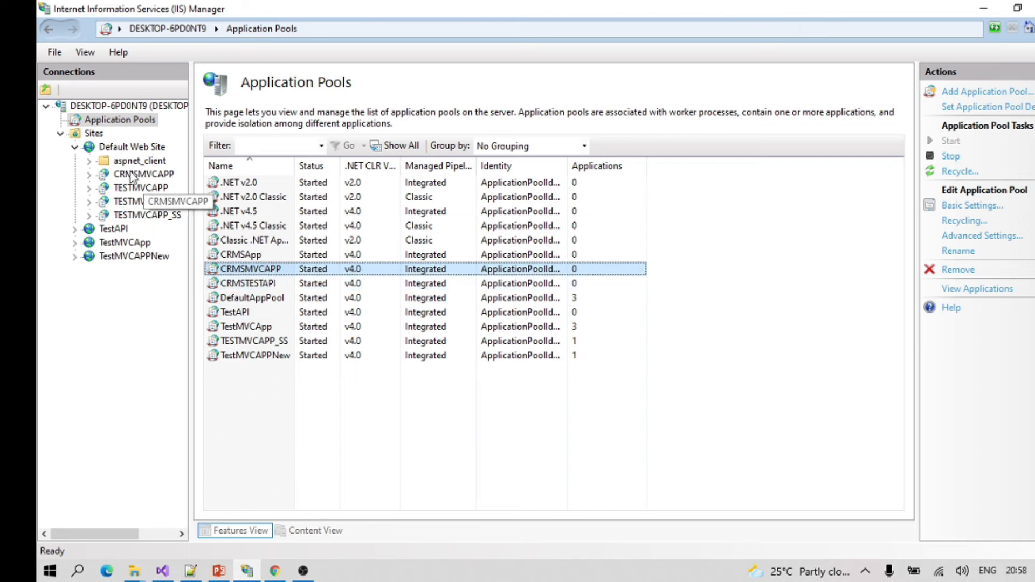
- Assign the CRMSMVCAPP application pool to the CRMSMVCAPP application under Default Web Site through its advanced settings
click(152, 179)
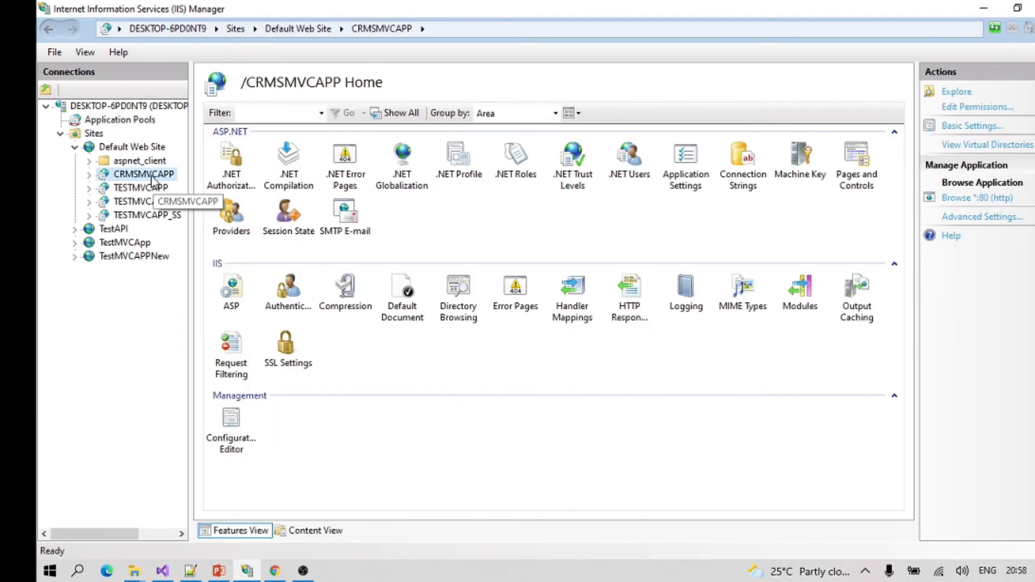
right_click(152, 179)
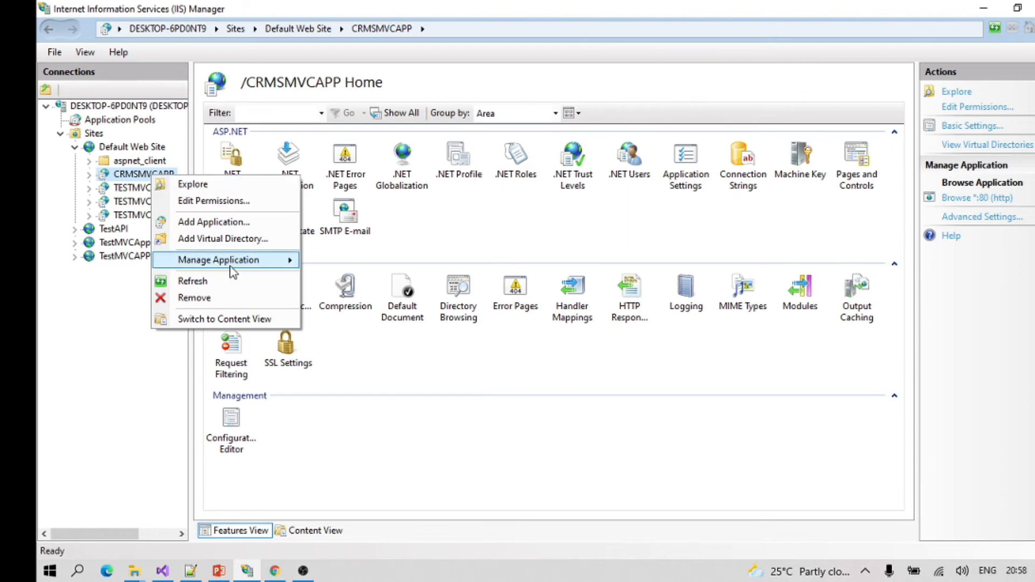
mouse_move(303, 263)
click(357, 283)
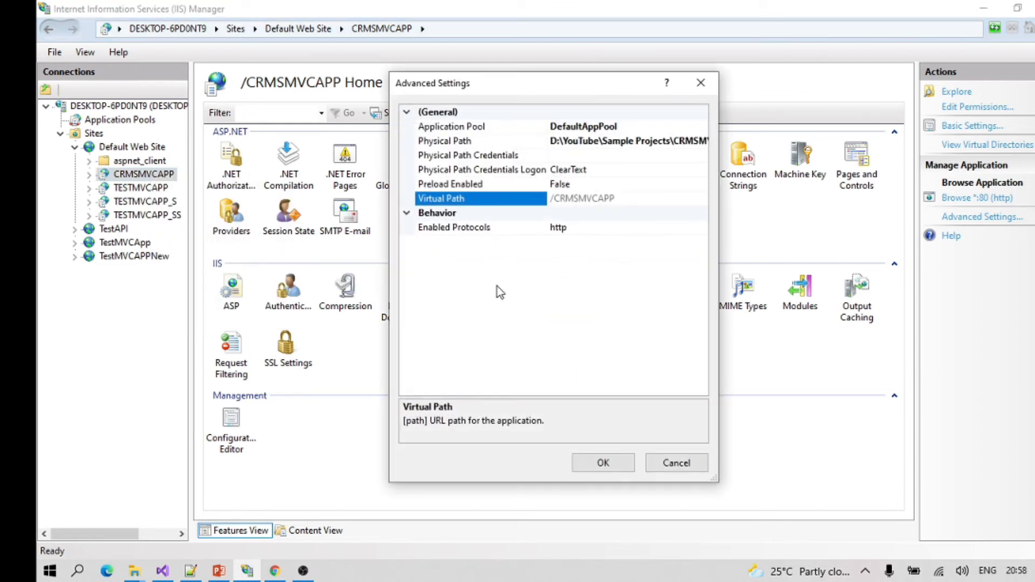
click(582, 127)
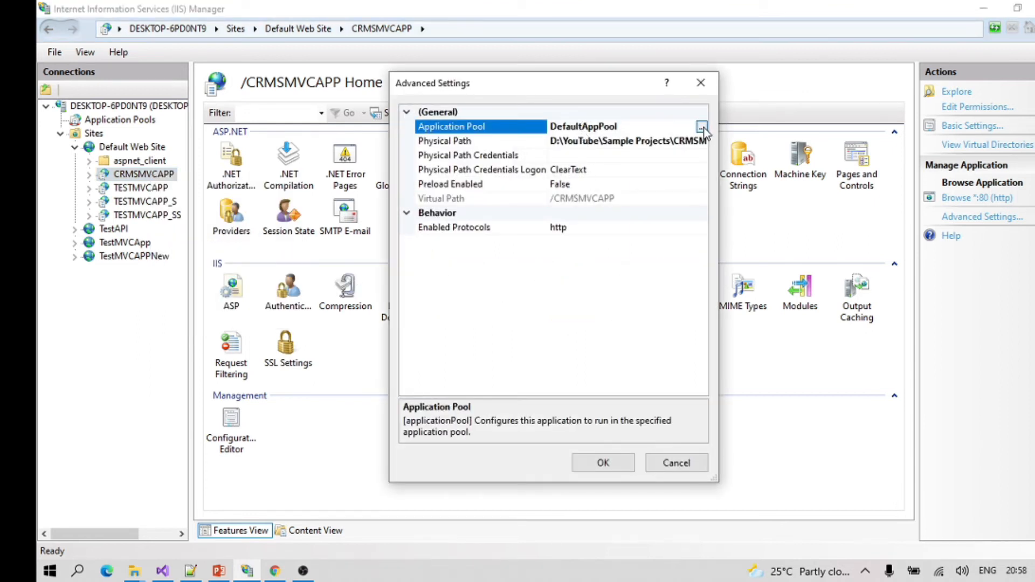
click(702, 127)
click(545, 253)
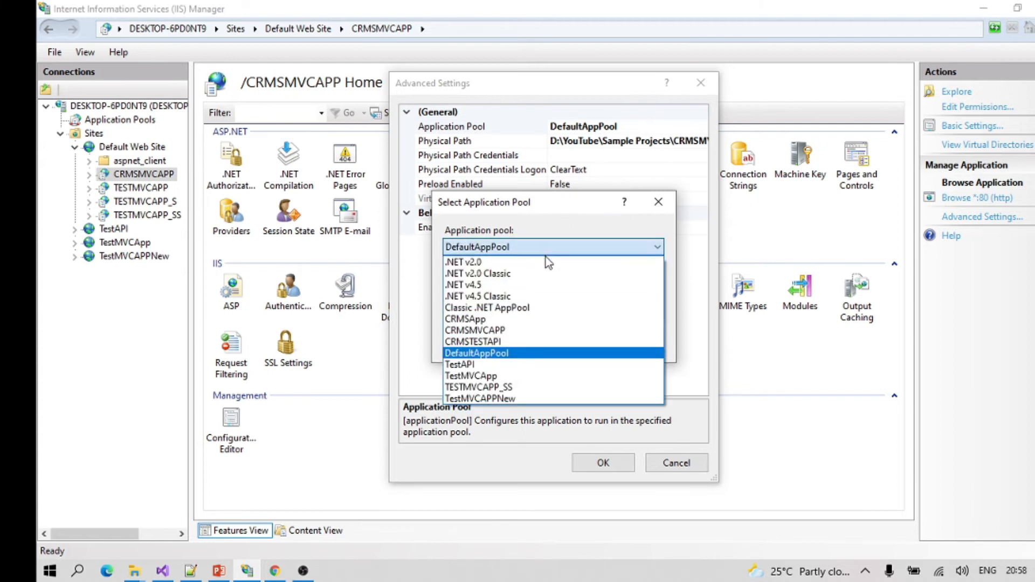
click(509, 332)
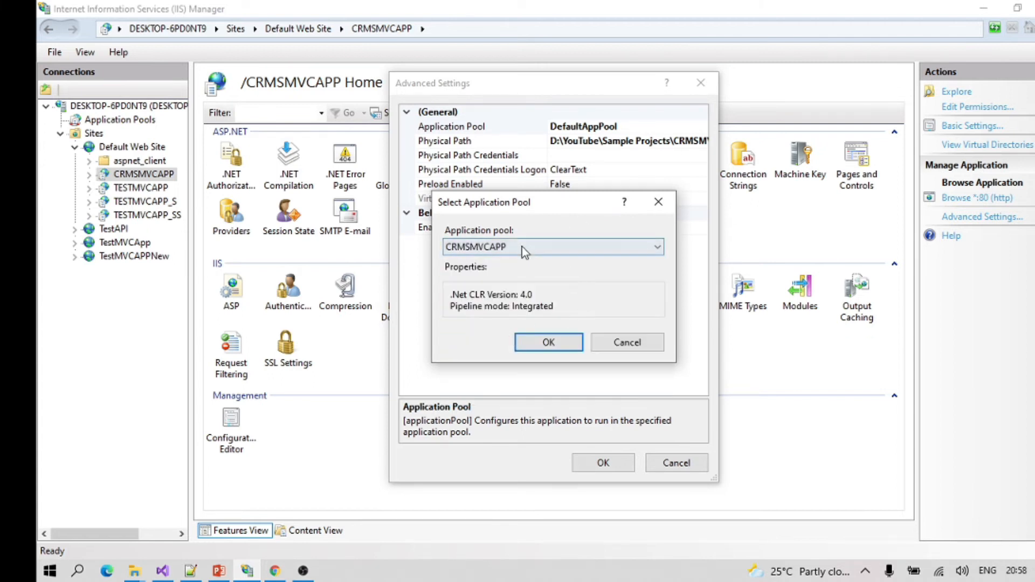
click(548, 341)
click(603, 463)
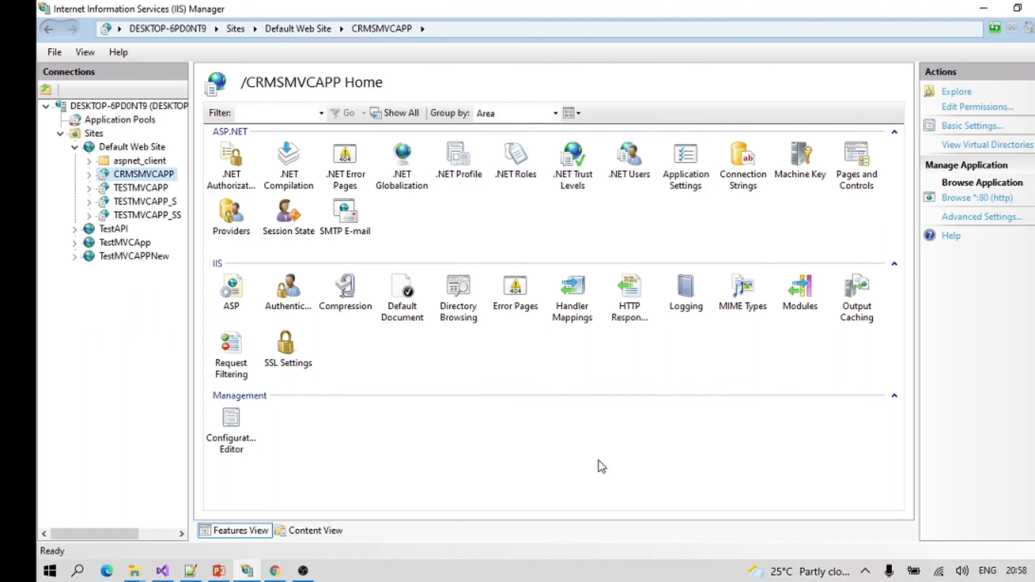
- Review the CRMSMVCAPP application's advanced settings and explore the contents of its physical folder
right_click(142, 173)
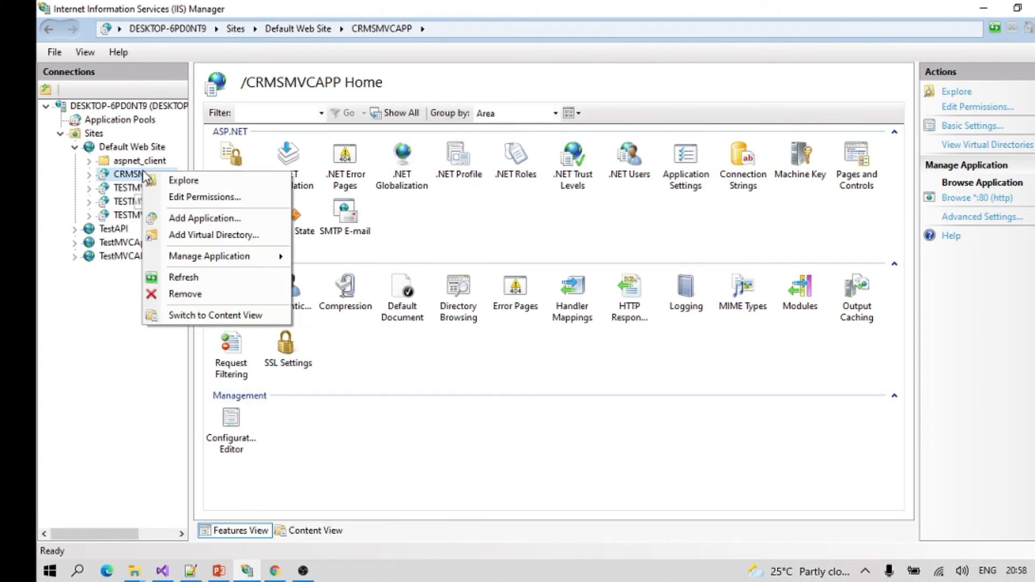
mouse_move(226, 256)
click(339, 276)
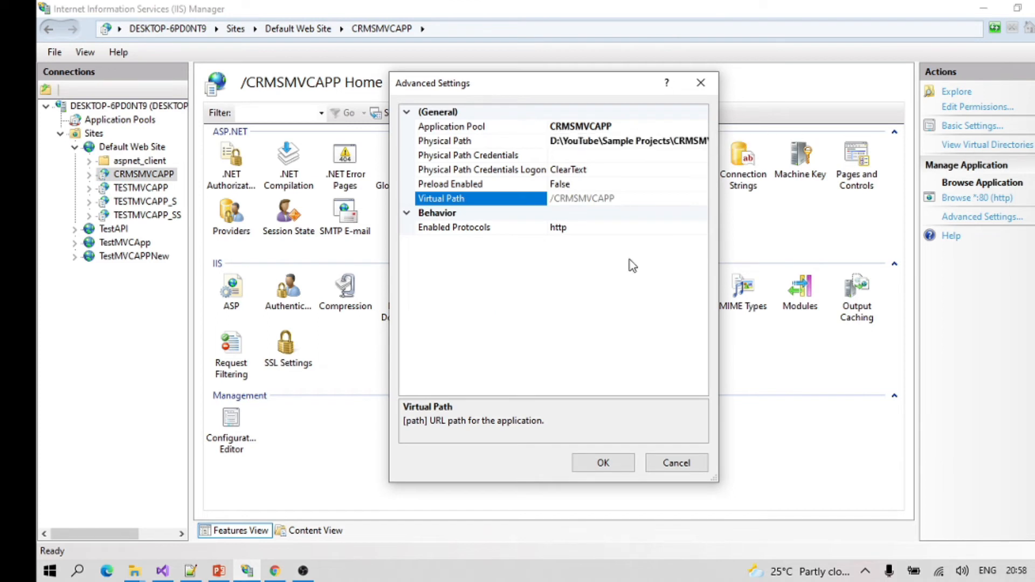
click(606, 462)
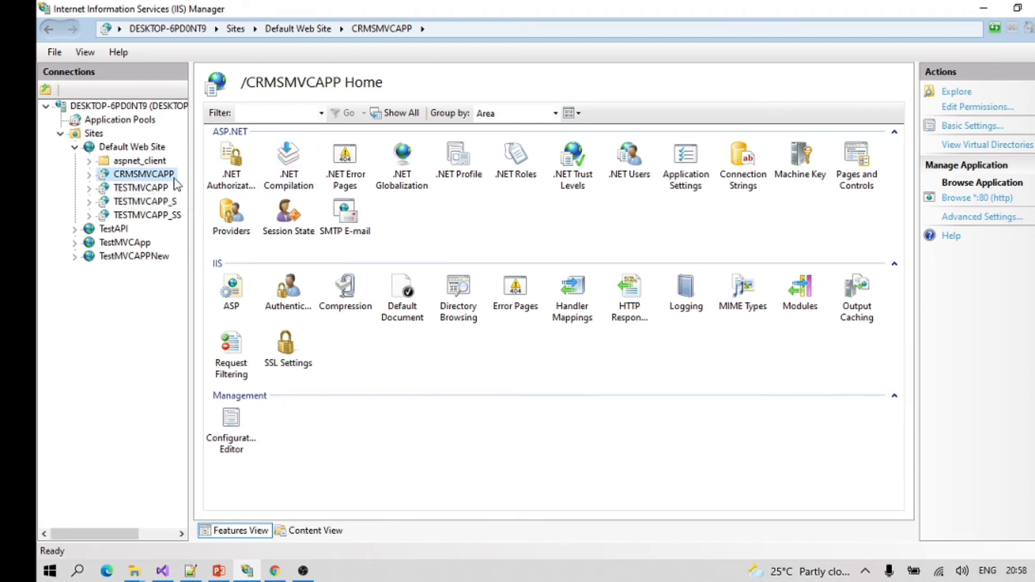
click(956, 92)
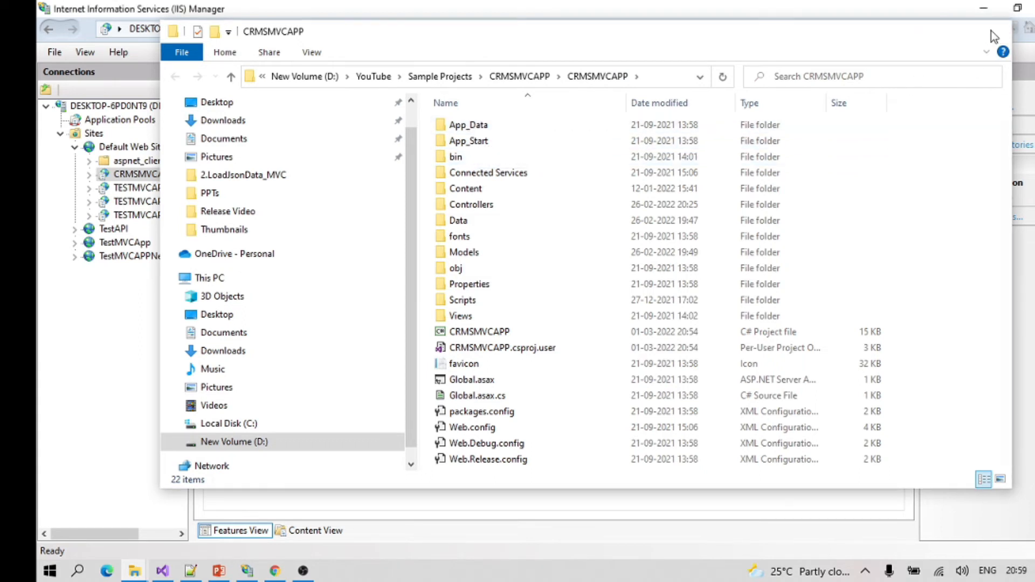
click(926, 31)
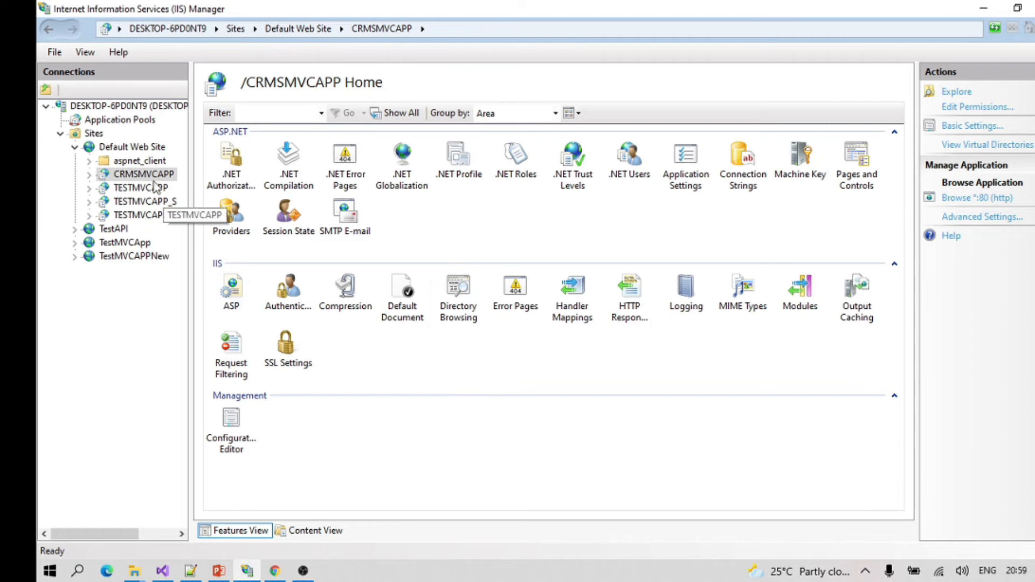
right_click(138, 147)
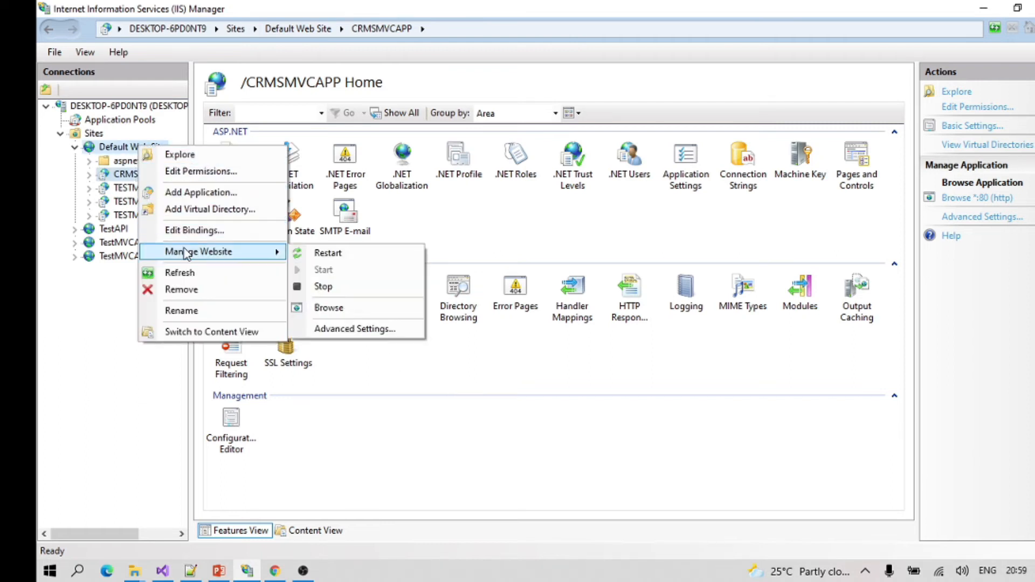
click(190, 195)
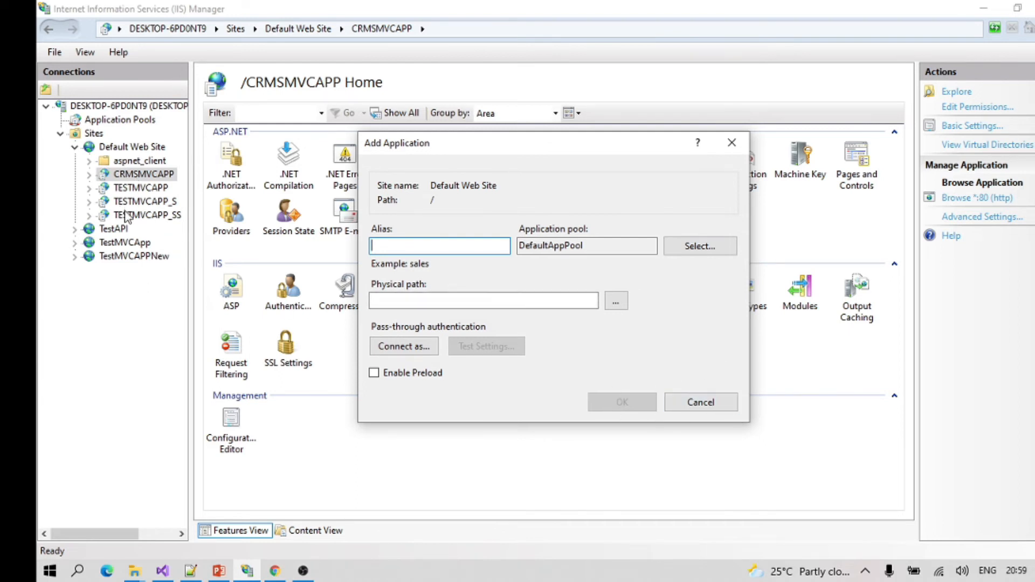
click(702, 402)
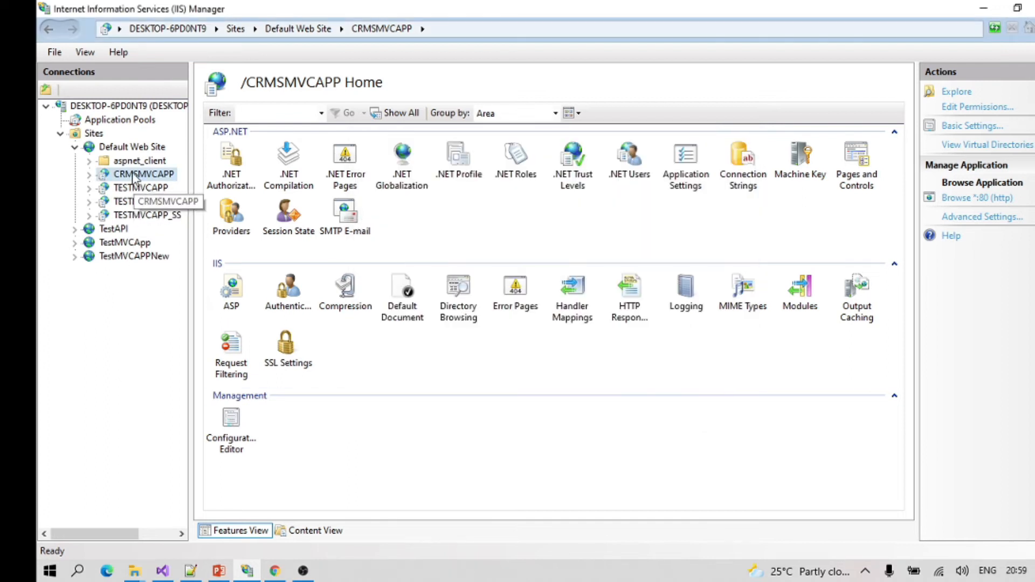
- Browse the CRMSMVCAPP application over http on port 80 and check its address against the project's Local IIS settings in Visual Studio
click(965, 199)
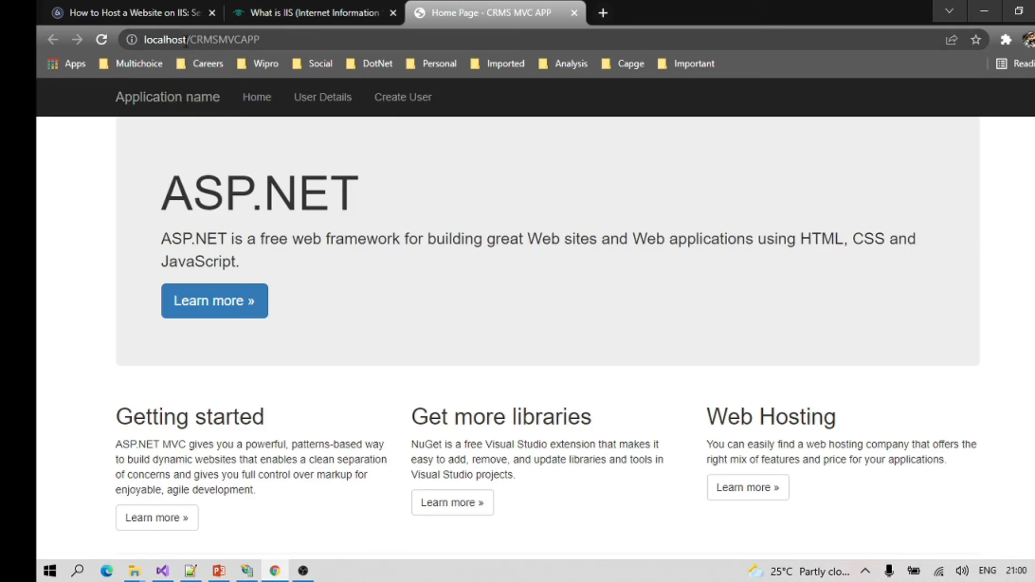
click(303, 42)
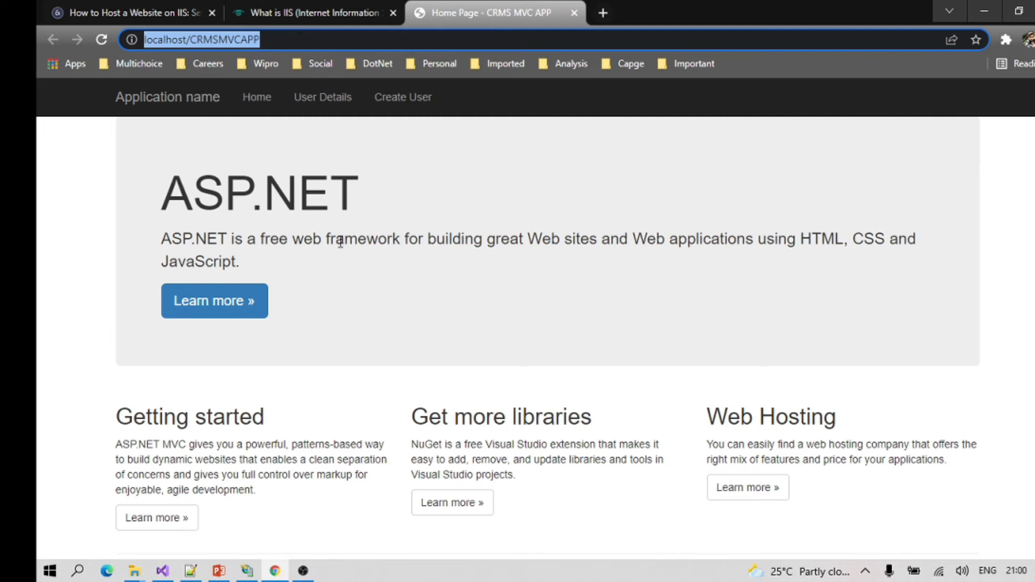
click(87, 244)
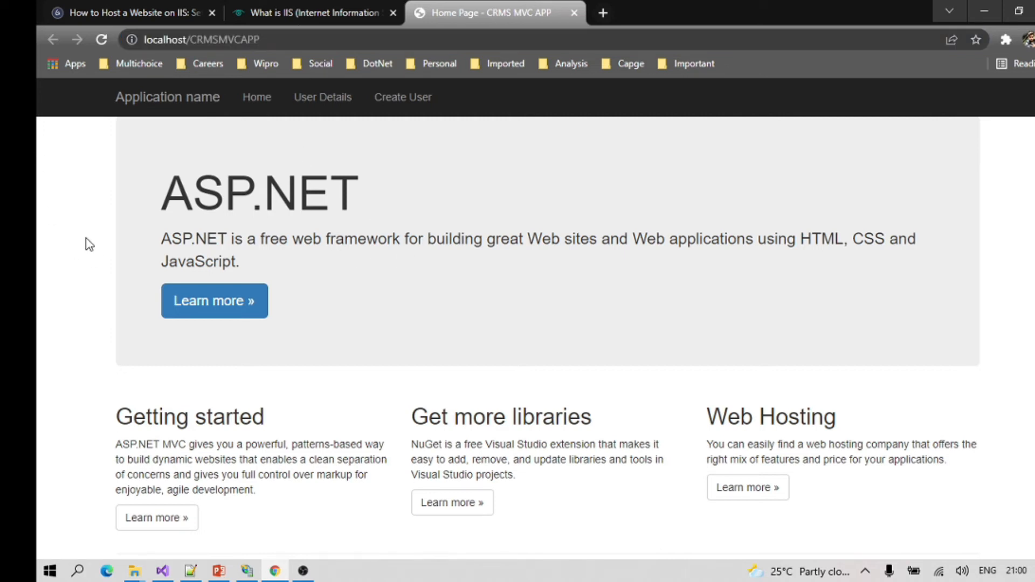
click(163, 571)
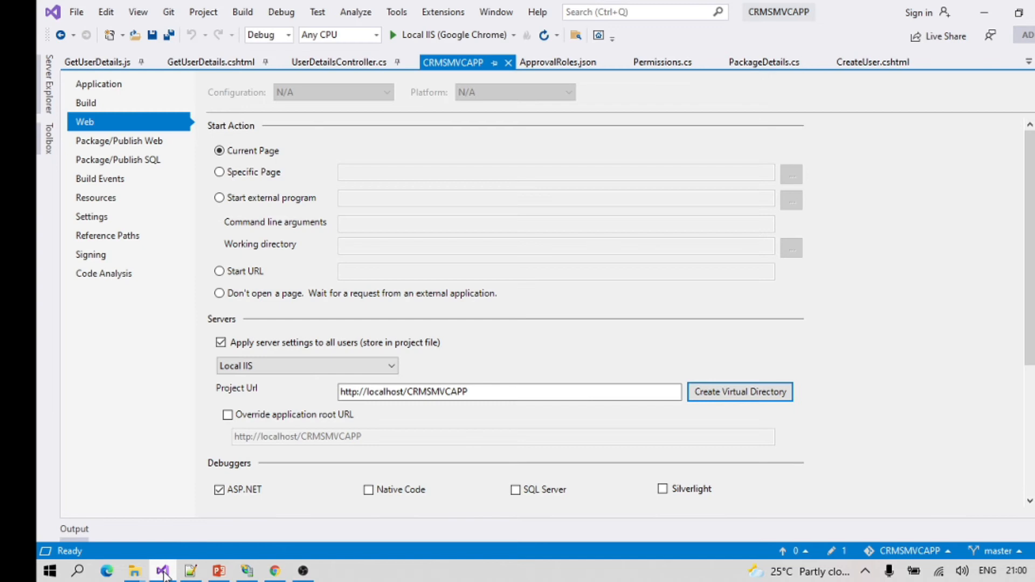
click(402, 41)
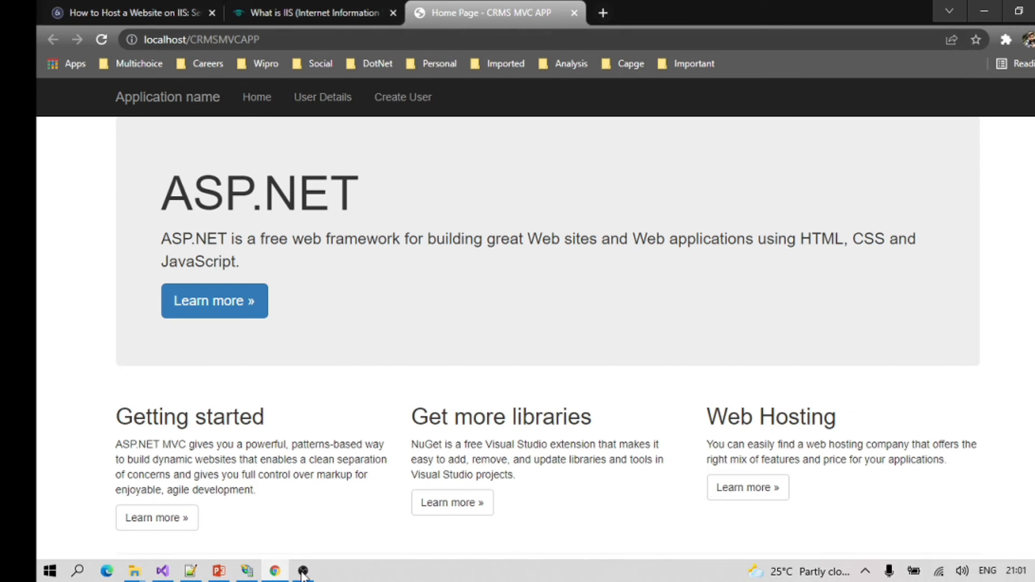
- Switch to PowerPoint and show slide 7 on the host file location and custom domain name
mouse_move(250, 573)
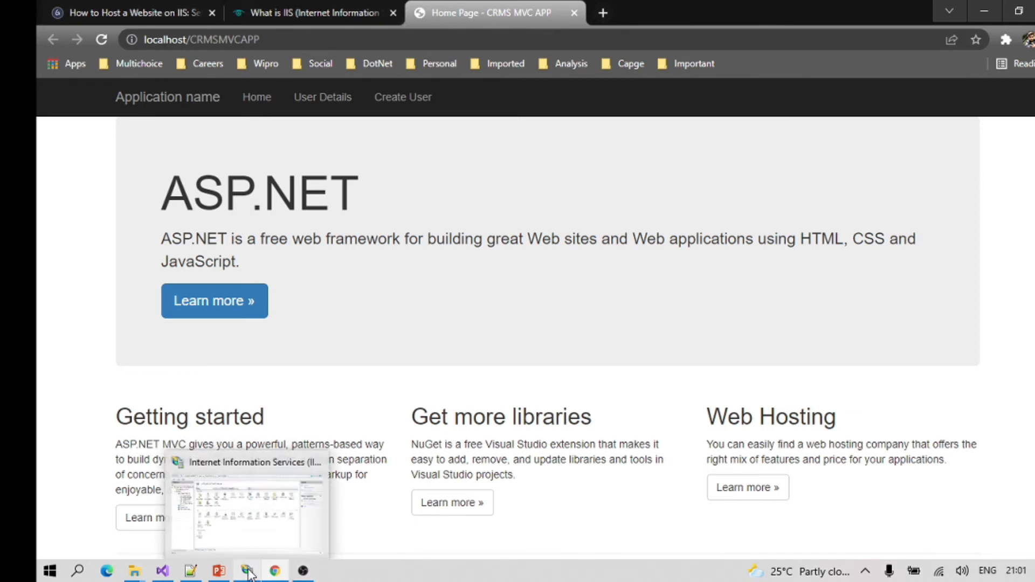
click(219, 571)
click(140, 461)
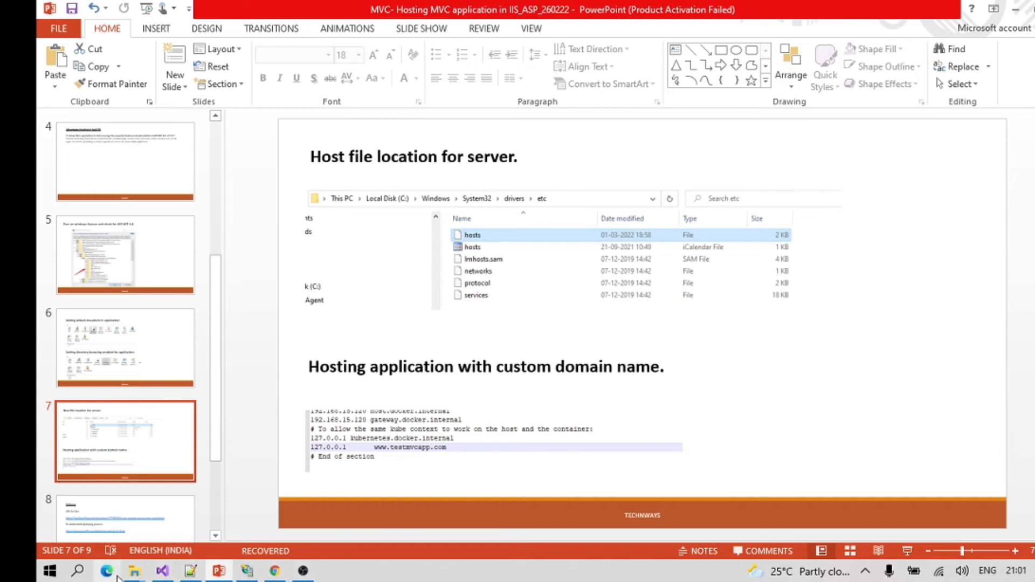
mouse_move(134, 571)
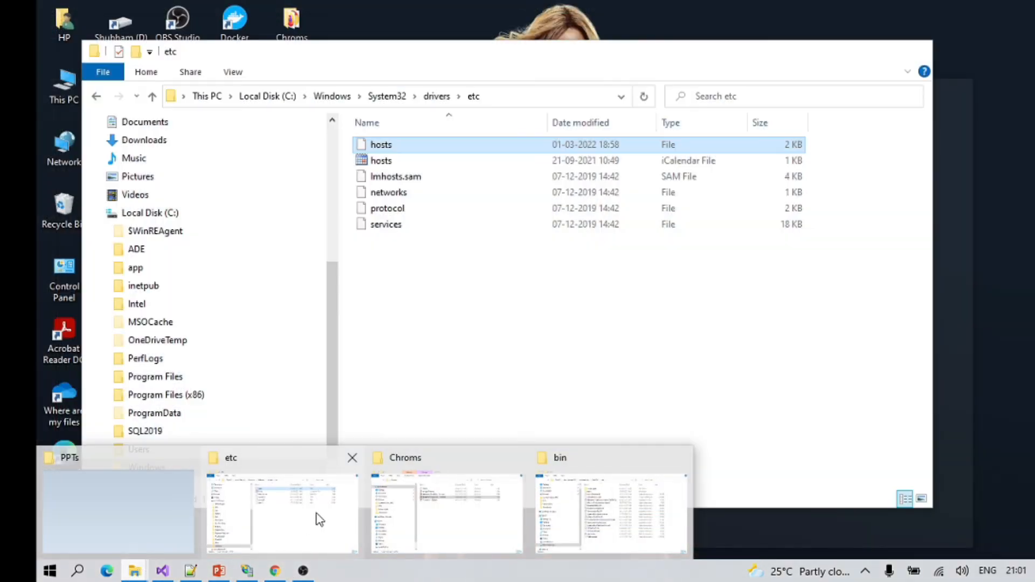
click(319, 520)
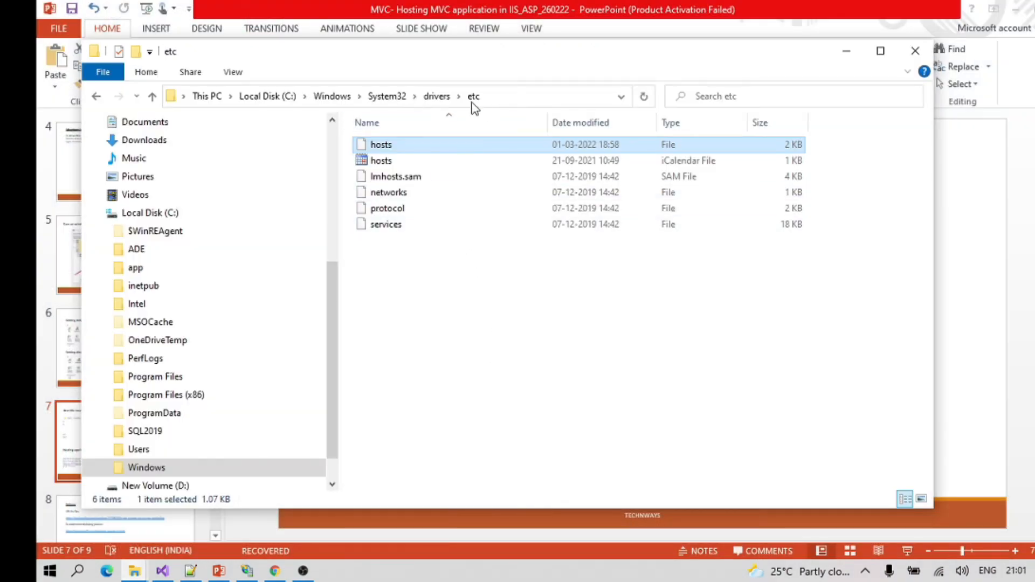
click(915, 50)
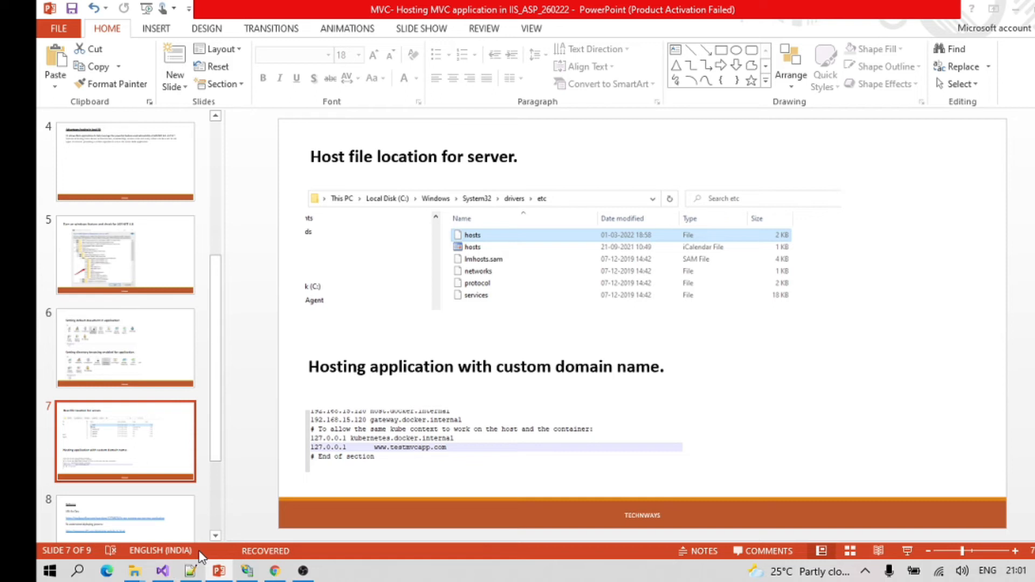
- Open a new File Explorer window and go to the folder C:\Windows\System32\drivers\etc
key(super+e)
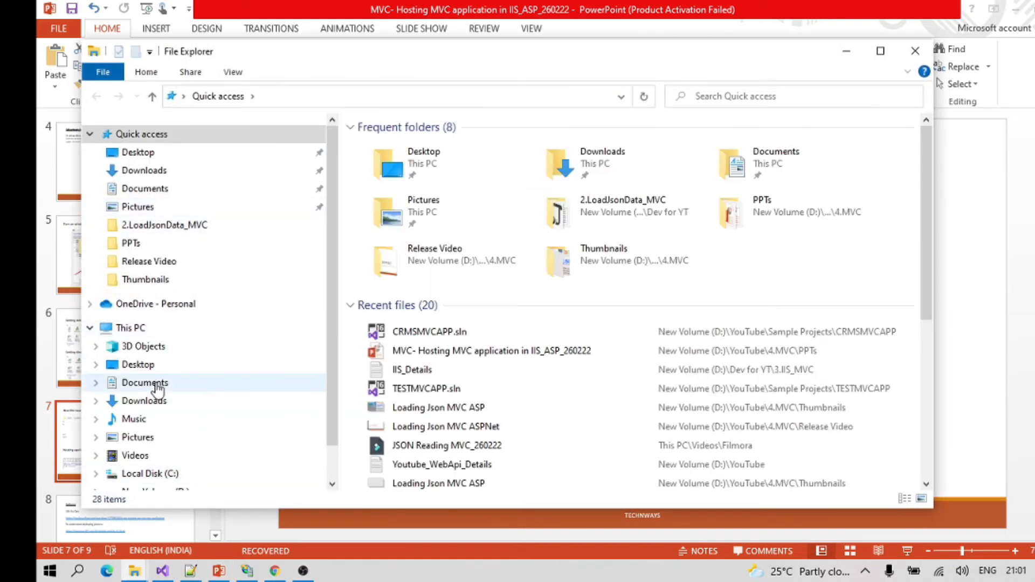
click(165, 474)
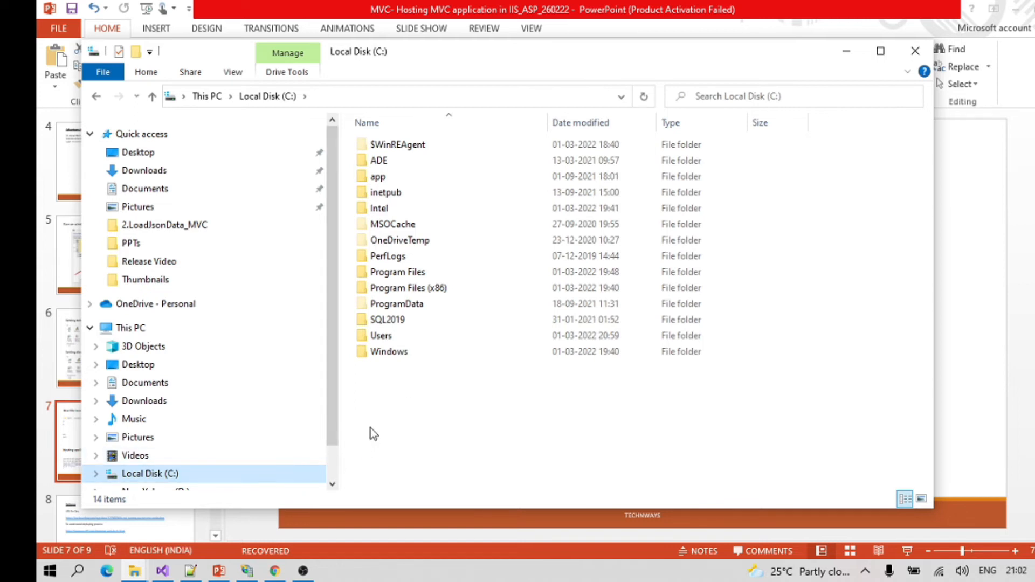
double_click(391, 353)
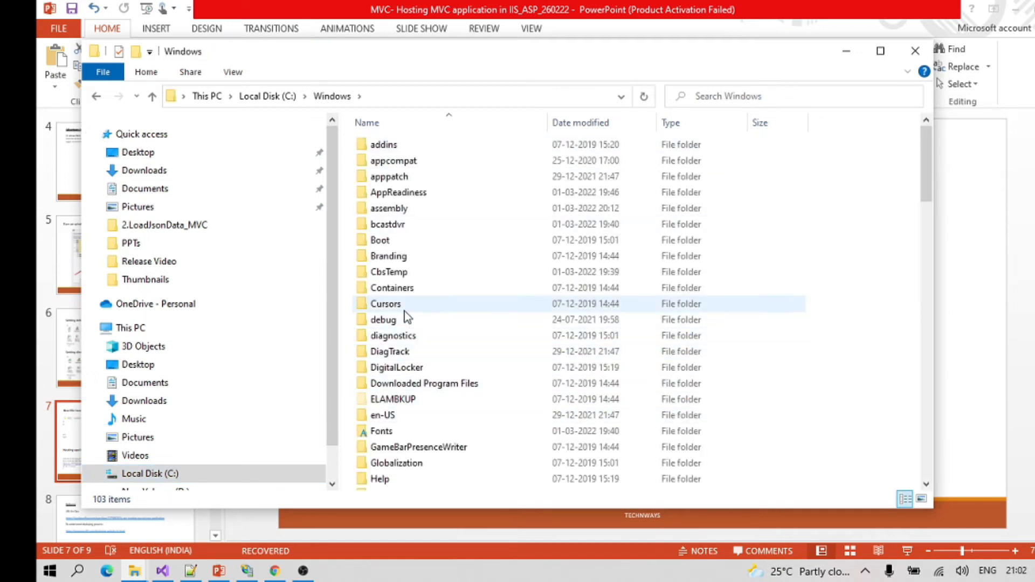
scroll(426, 420, down, 12)
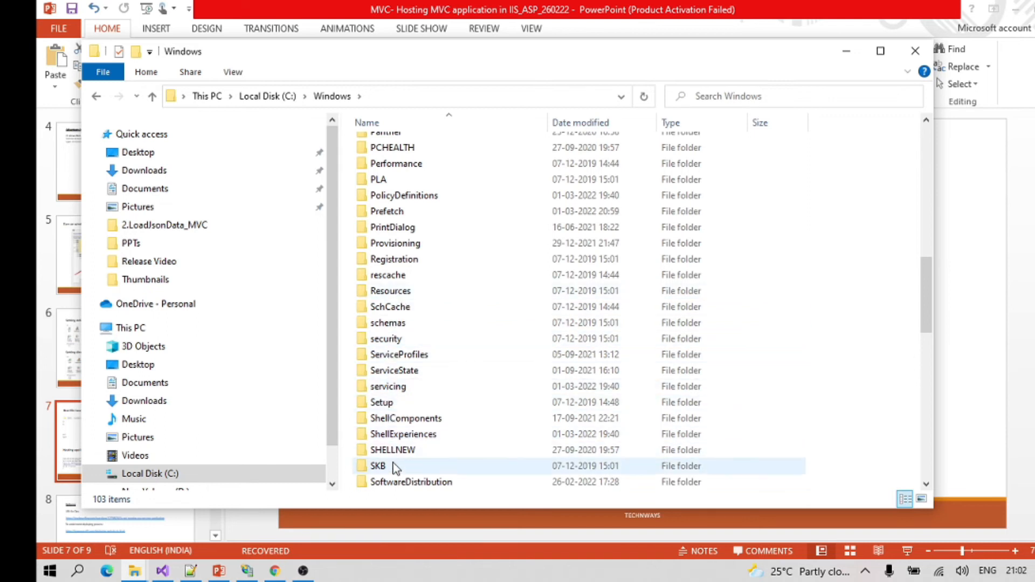
scroll(393, 456, down, 4)
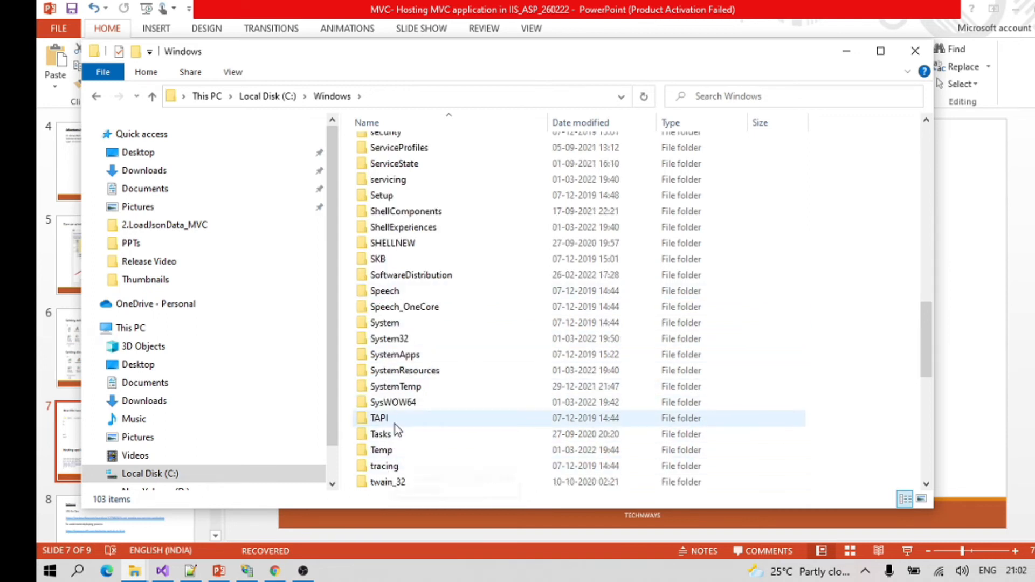
double_click(394, 339)
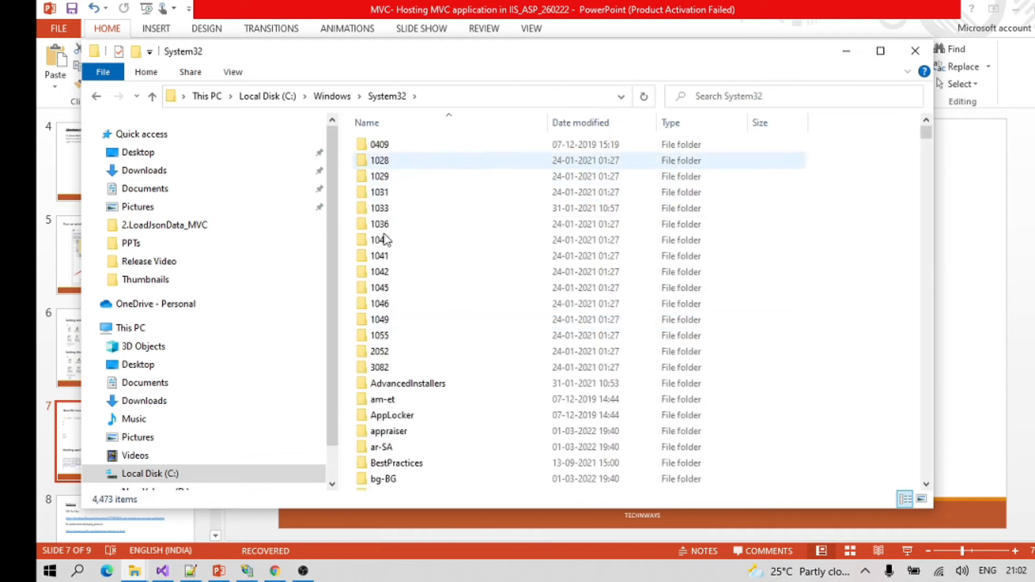
scroll(409, 394, down, 8)
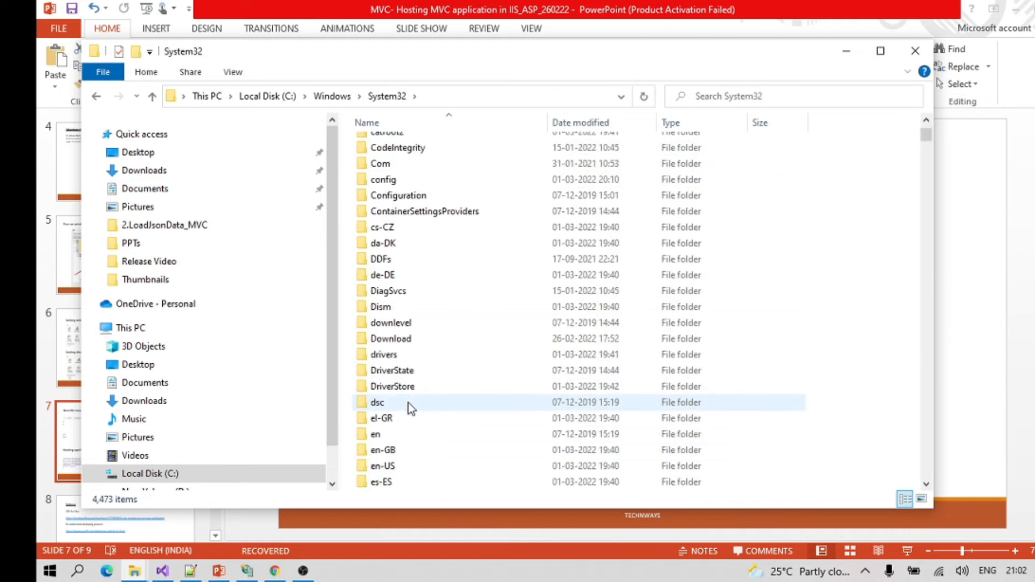
double_click(394, 354)
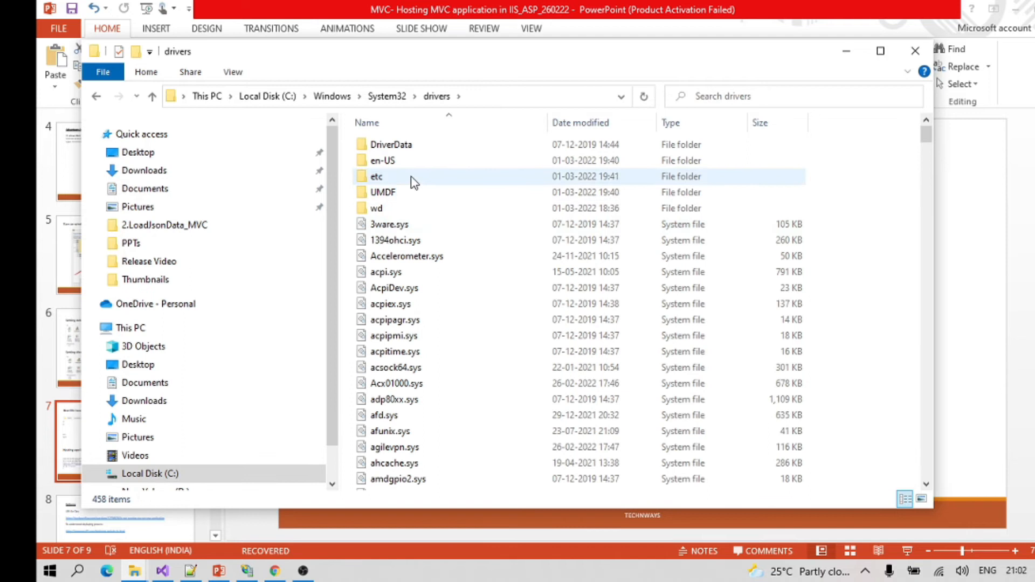
double_click(377, 177)
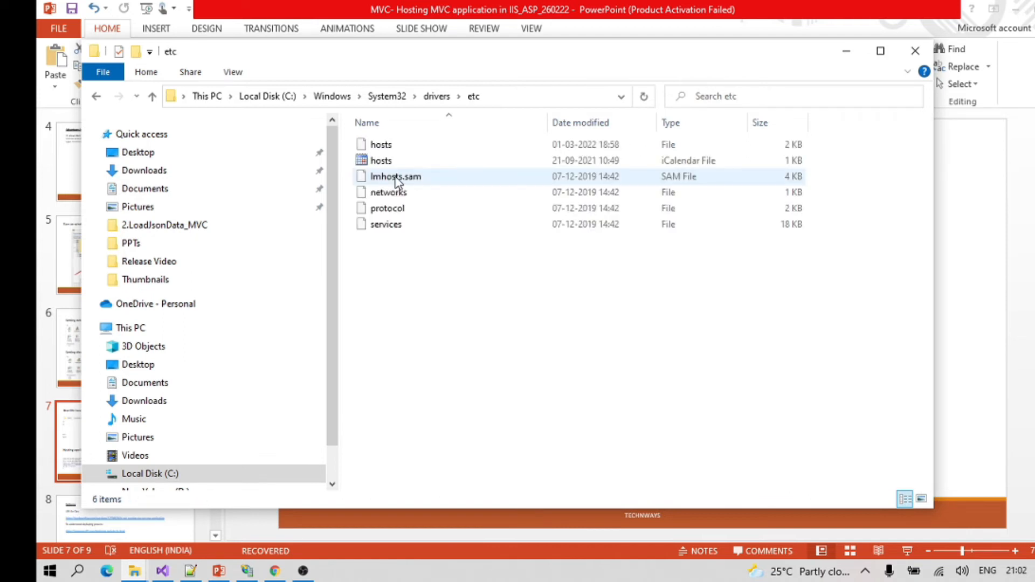
- Open the extensionless hosts file from the etc folder in Notepad++
click(384, 147)
right_click(383, 144)
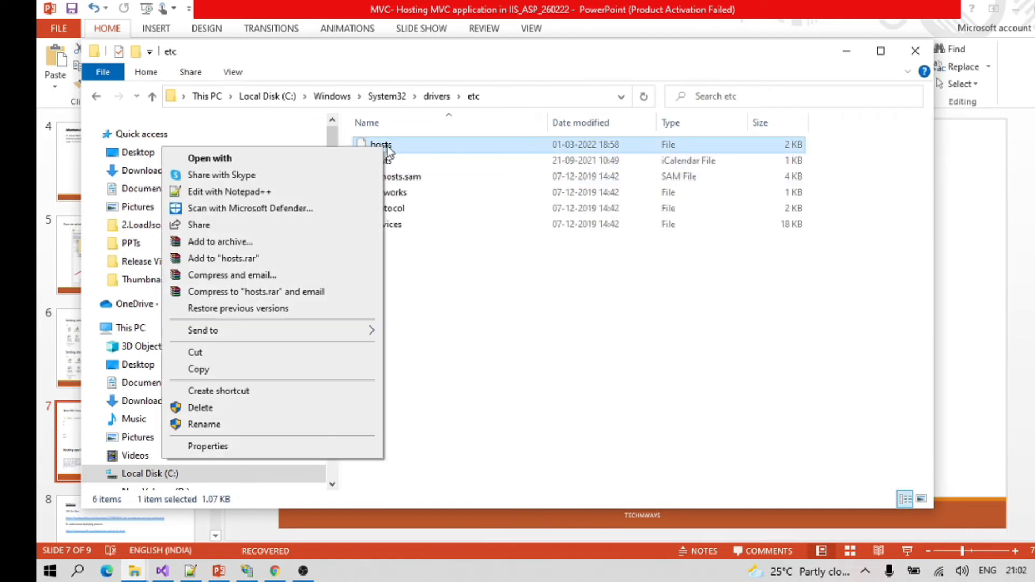
click(246, 193)
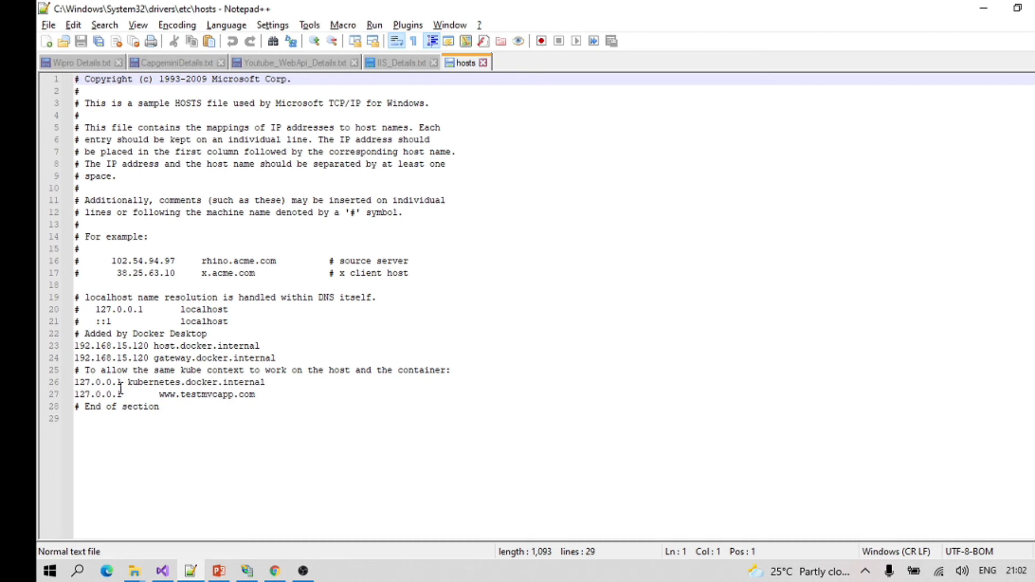
drag(128, 393, 60, 394)
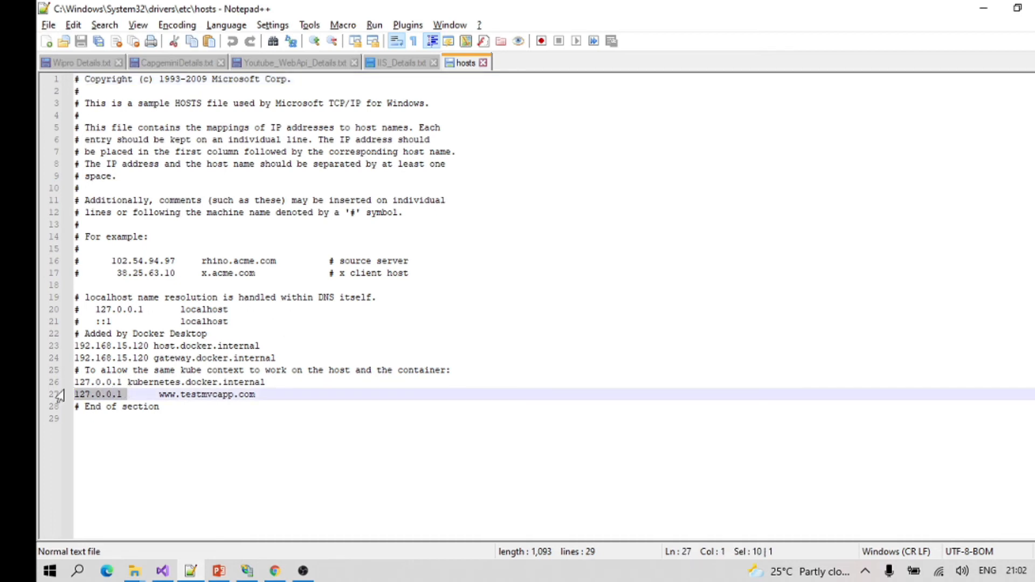
click(265, 396)
drag(265, 397, 159, 394)
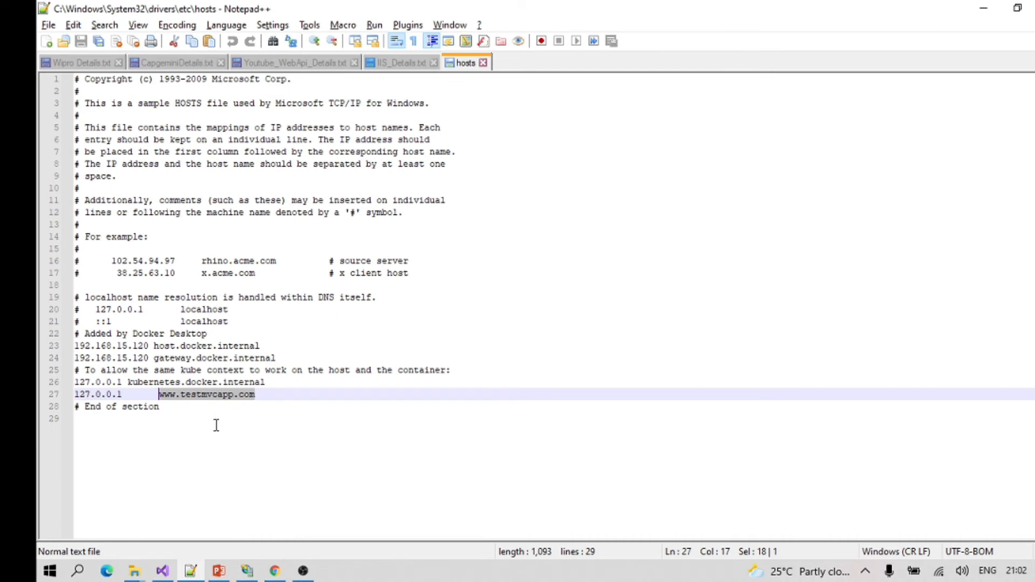
click(195, 404)
drag(128, 395, 77, 394)
drag(263, 396, 159, 390)
click(179, 402)
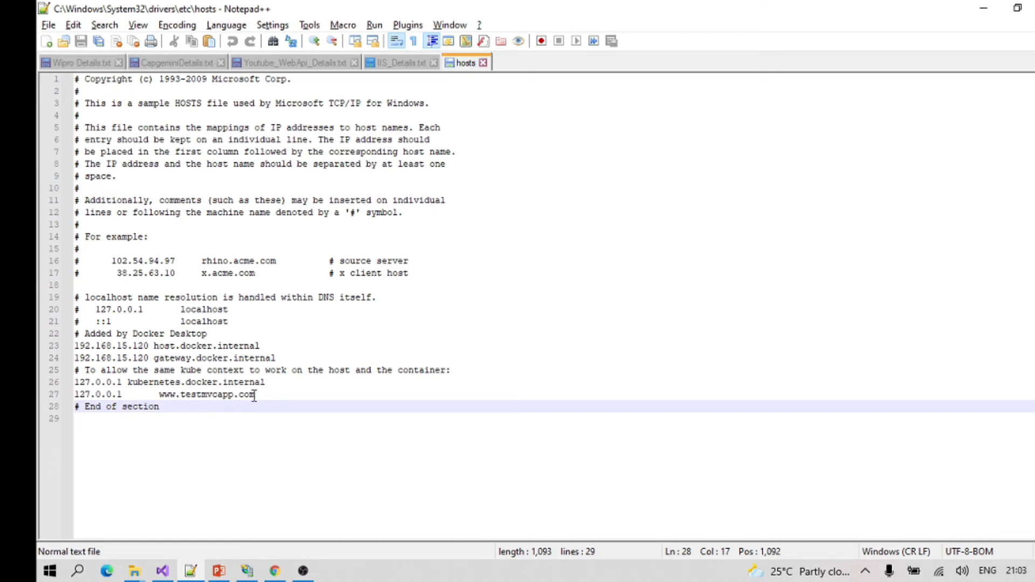
drag(256, 395, 160, 396)
key(ctrl+c)
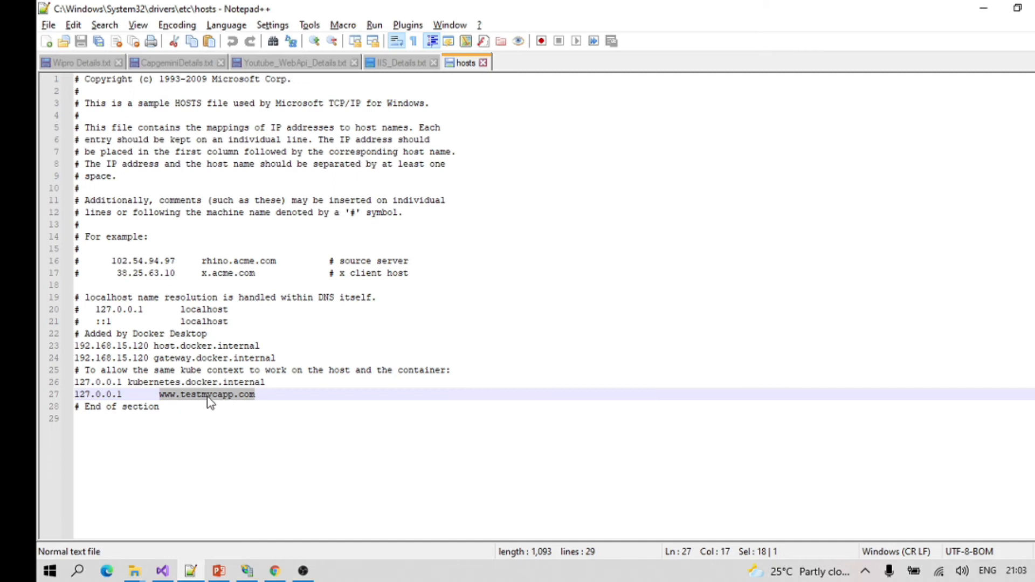
click(483, 62)
click(986, 7)
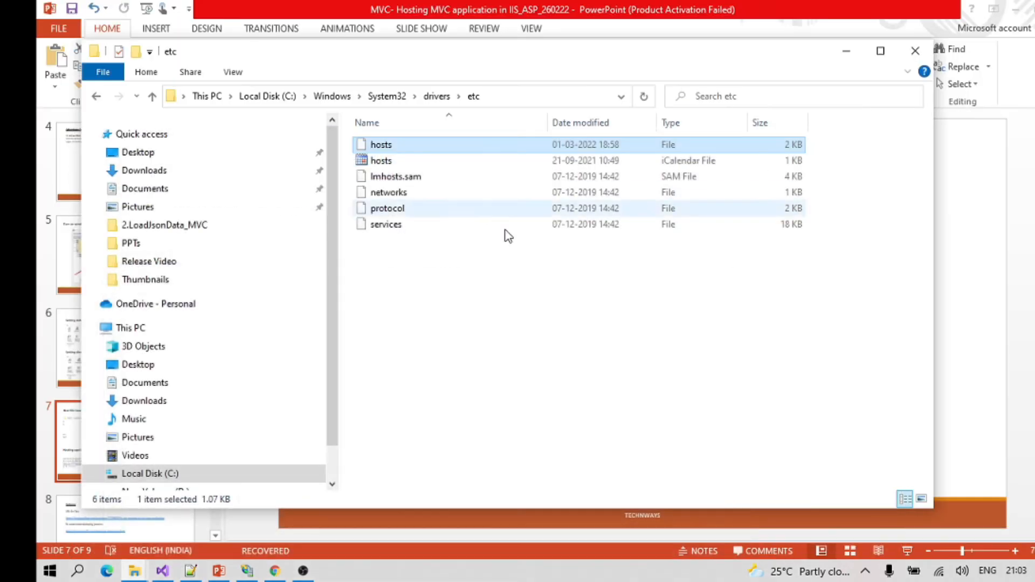
click(846, 51)
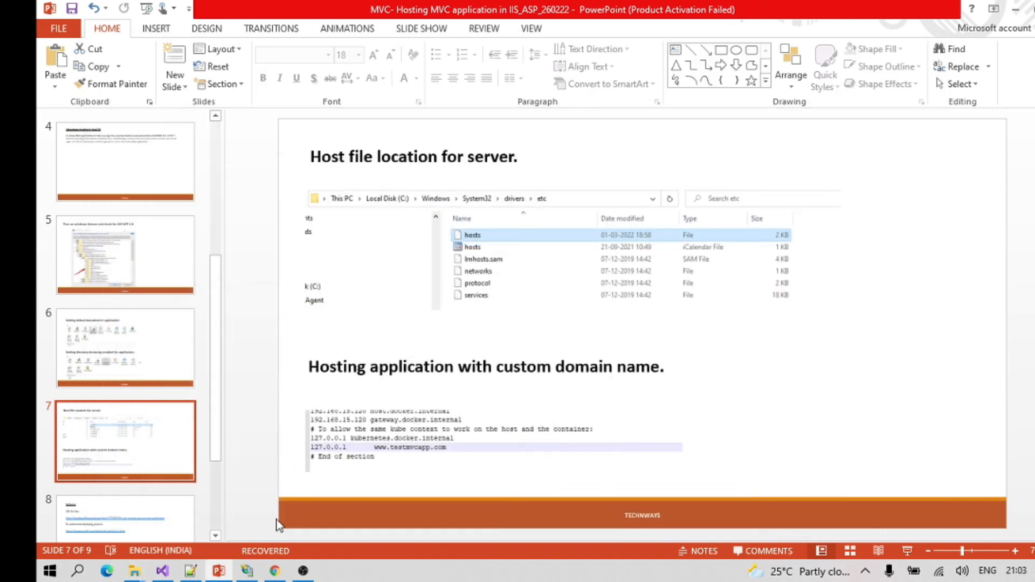
- Browse the TESTMVCAPP application from IIS Manager and compare its page and address with the CRMSMVCAPP page in Chrome
mouse_move(275, 573)
click(270, 513)
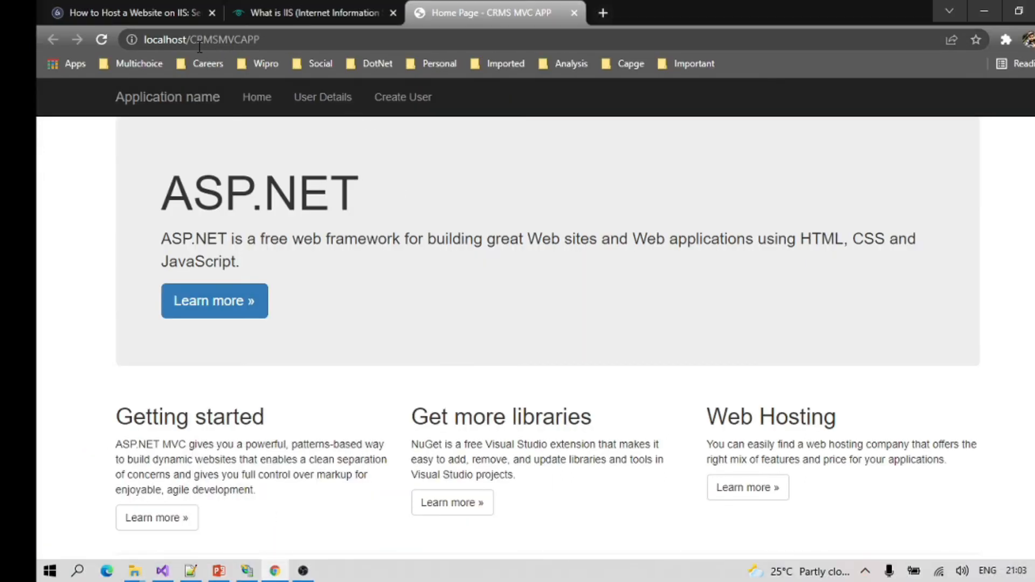
click(254, 574)
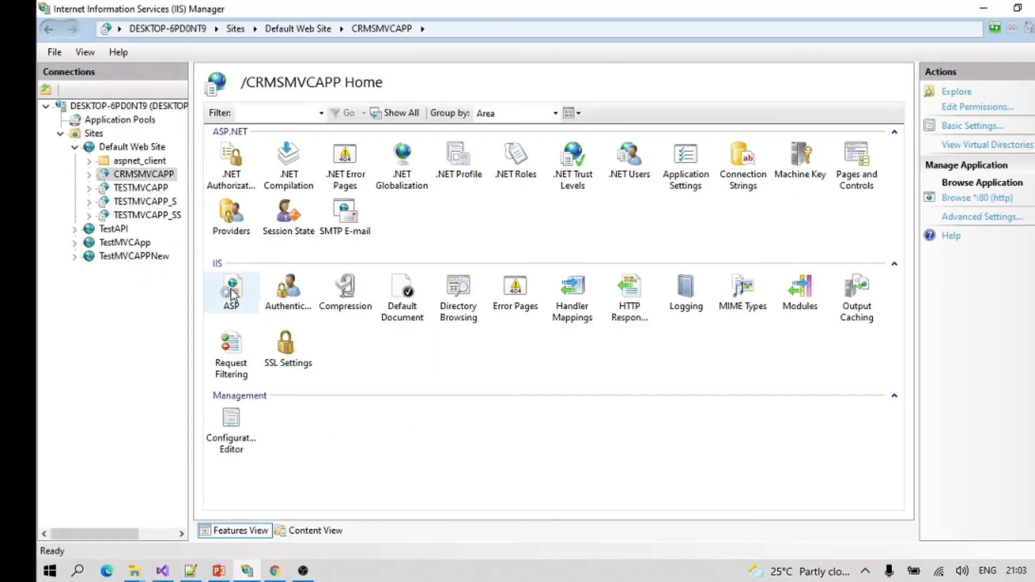
click(143, 189)
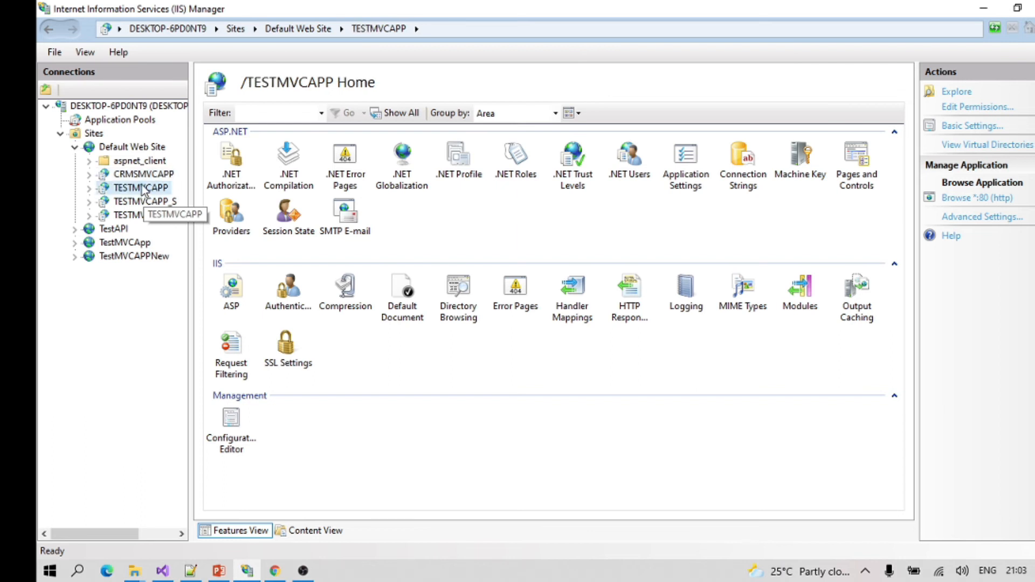
right_click(143, 187)
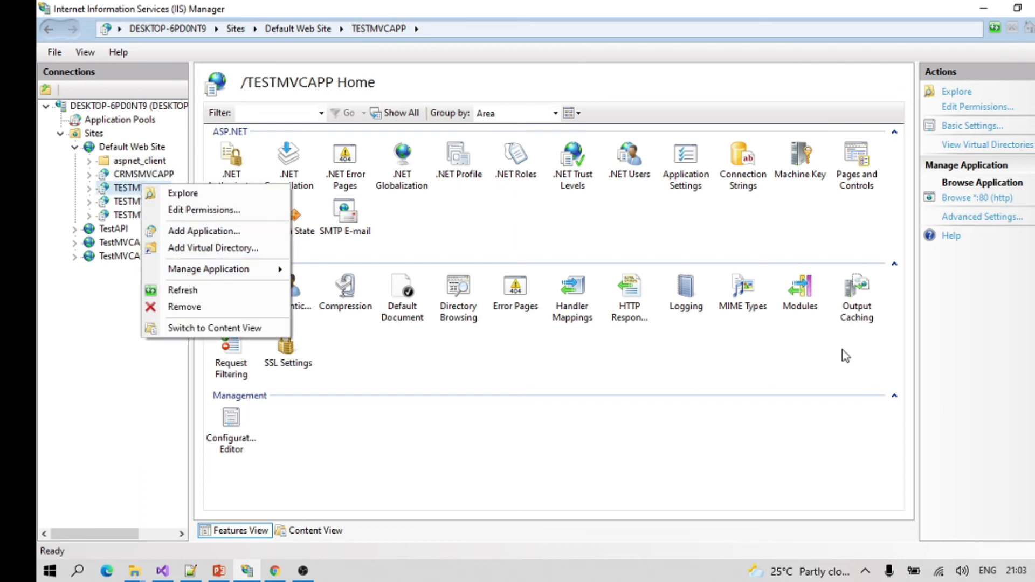
click(968, 204)
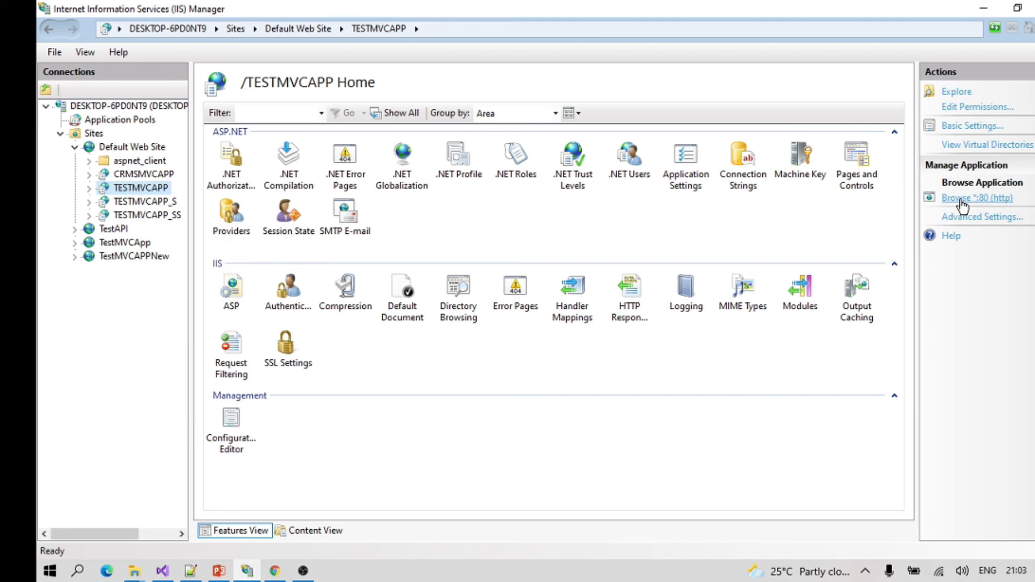
click(970, 199)
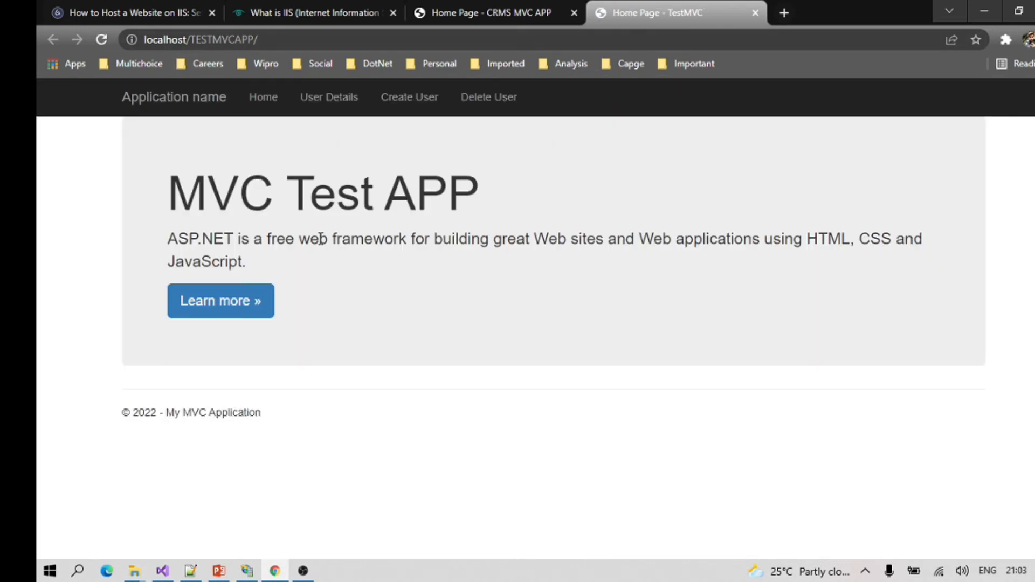
click(472, 6)
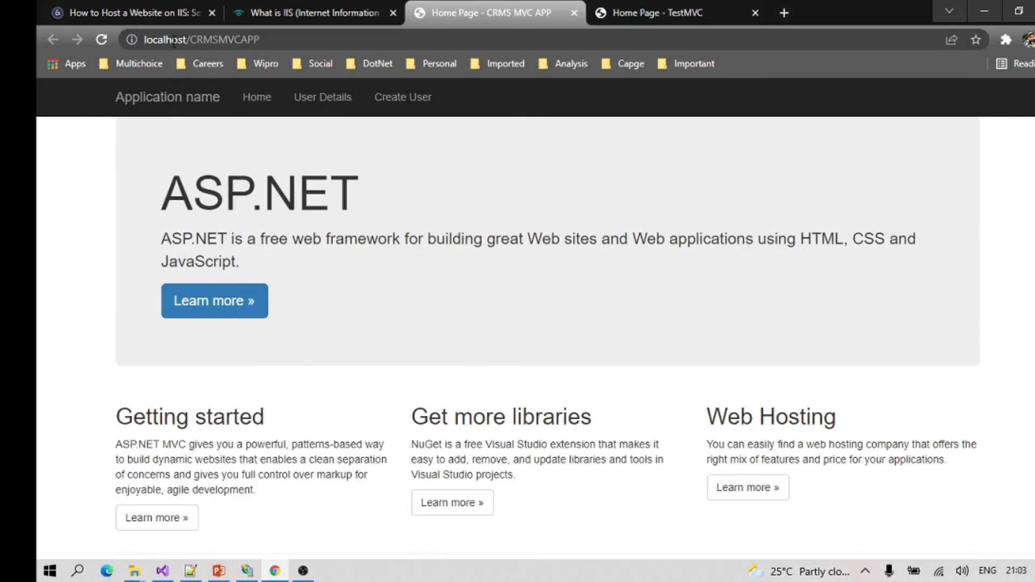
click(642, 14)
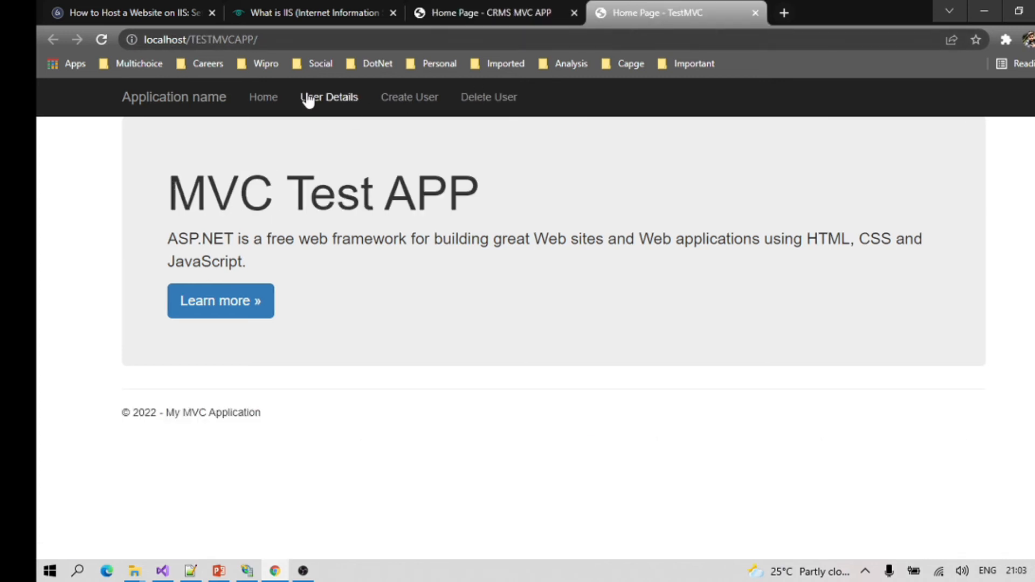
click(783, 14)
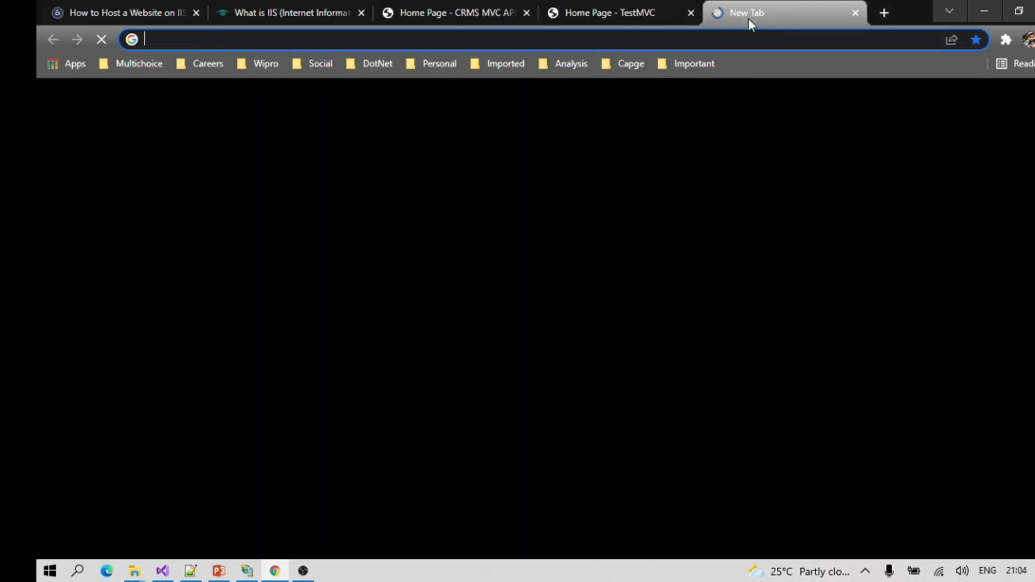
click(690, 12)
click(597, 39)
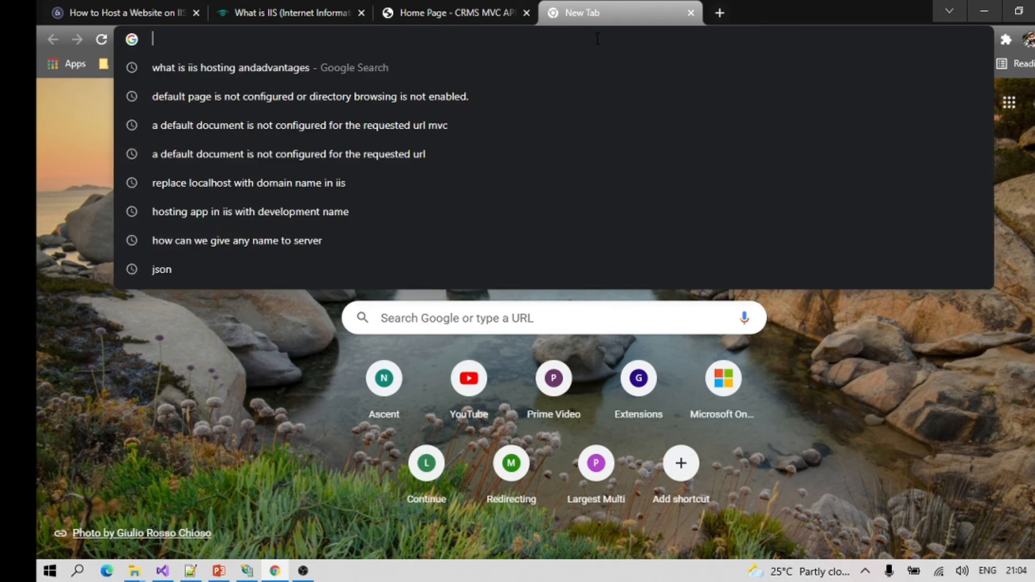
key(ctrl+v)
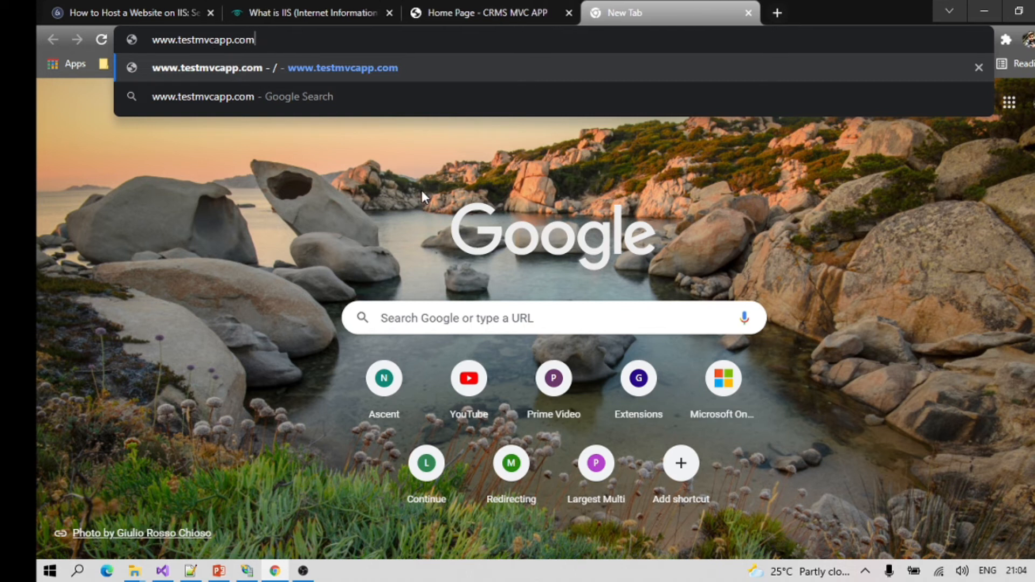
key(Return)
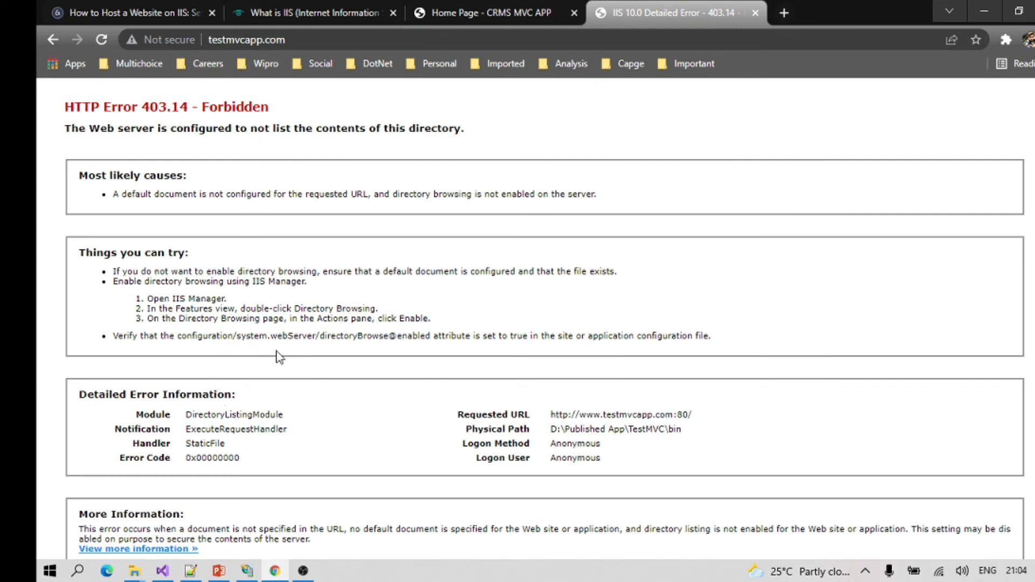
scroll(451, 377, down, 1)
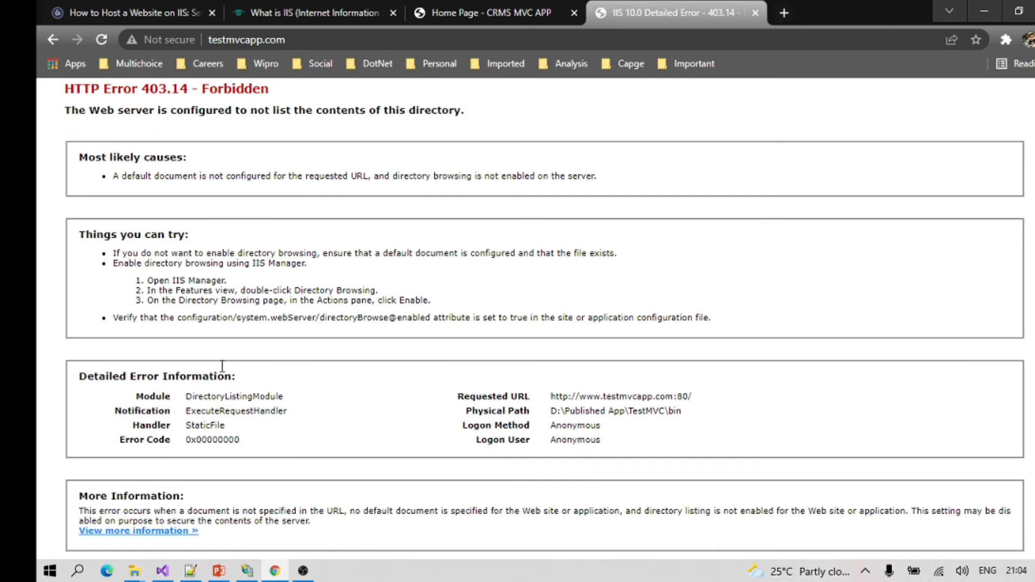
scroll(222, 367, up, 1)
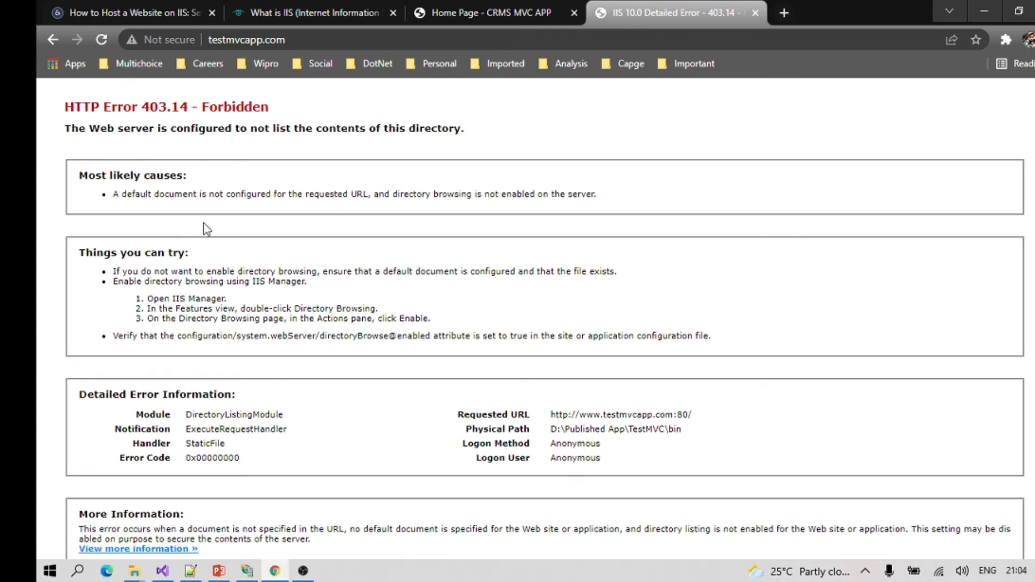
scroll(305, 464, down, 1)
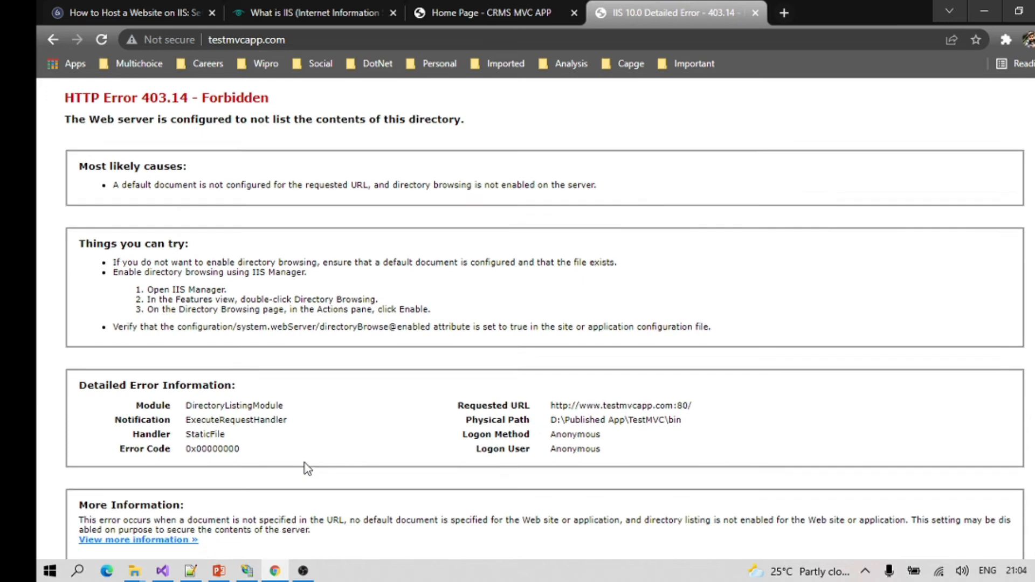
scroll(384, 440, up, 1)
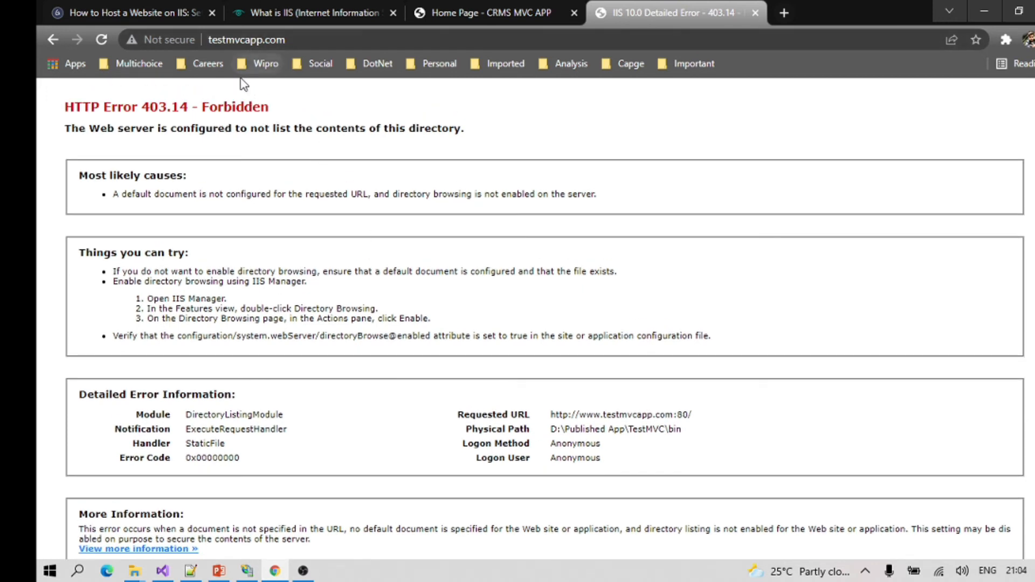
click(307, 38)
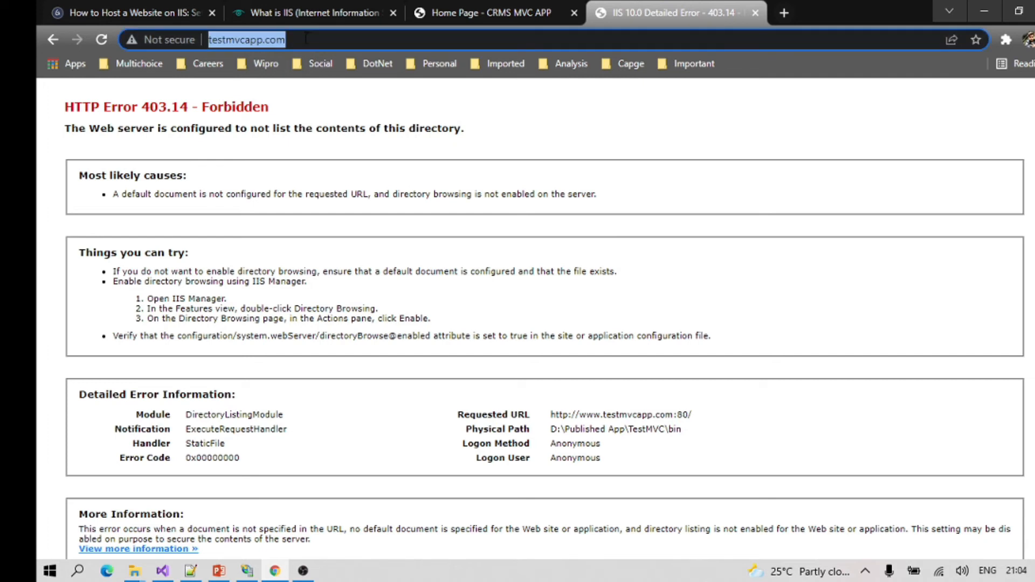
- Switch to IIS Manager and check the domain name in the bindings of the TestMVCAPPNew site's advanced settings, changing nothing
click(246, 571)
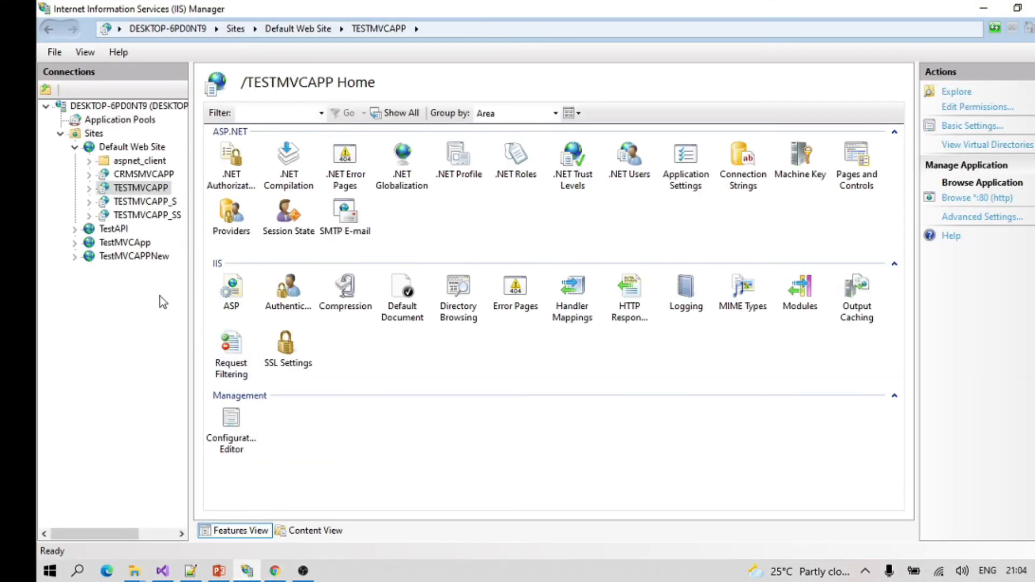
click(140, 257)
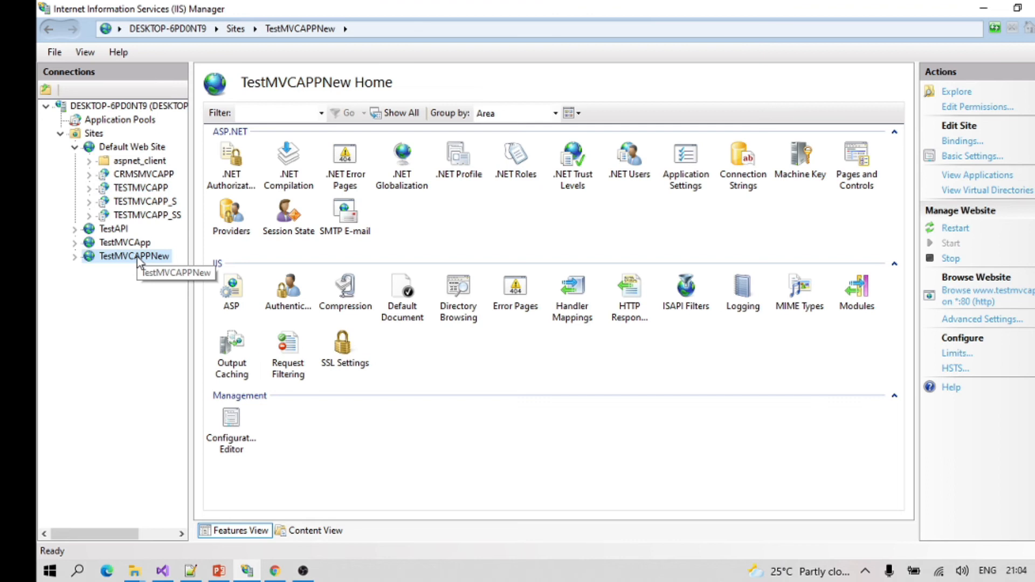
right_click(140, 260)
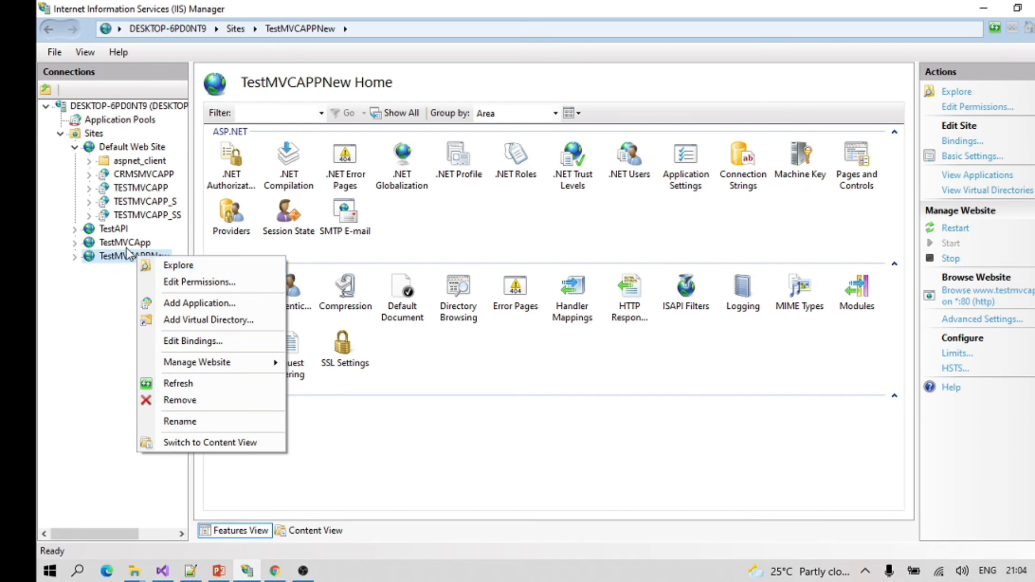
mouse_move(208, 362)
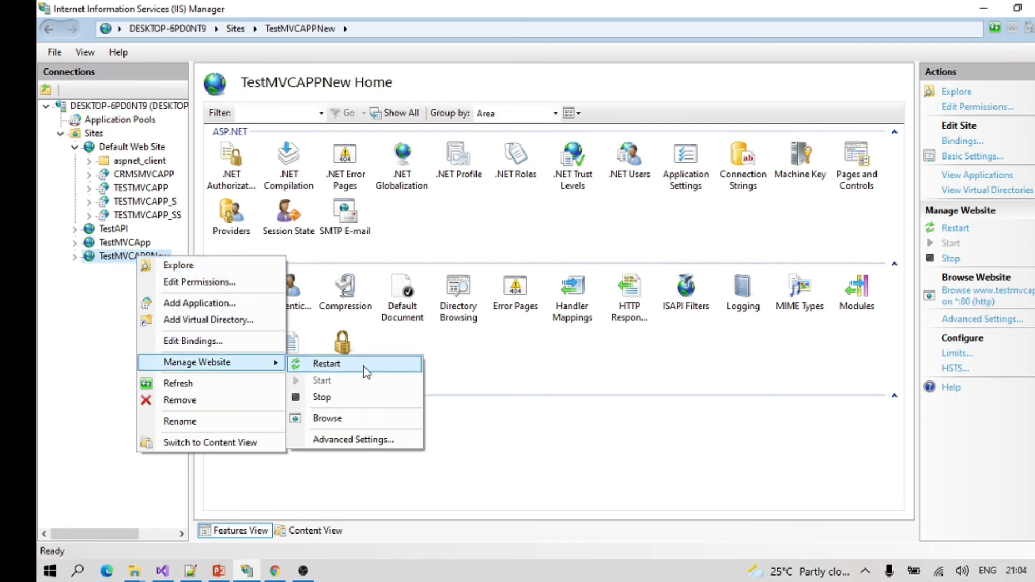
click(348, 440)
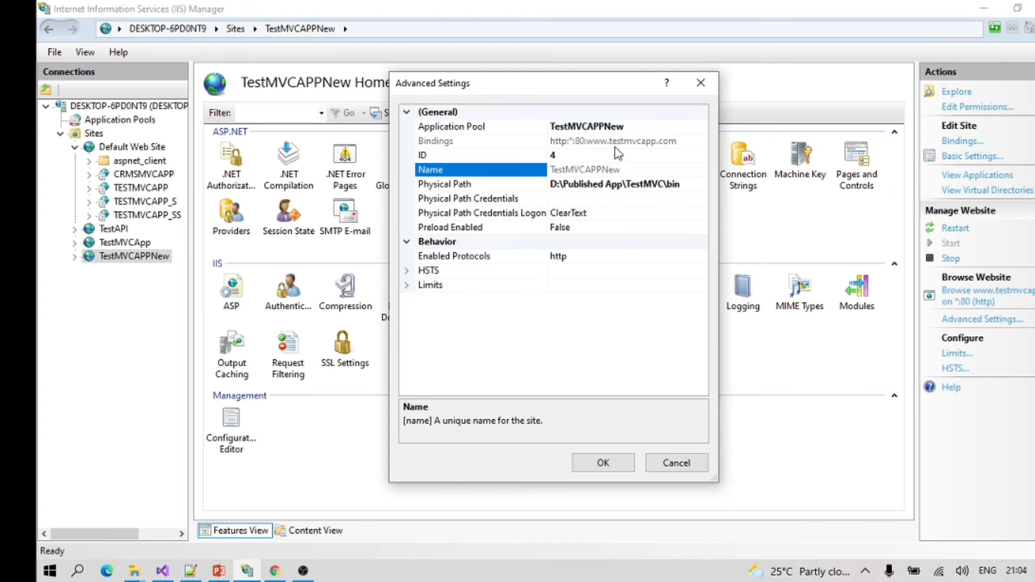
click(638, 142)
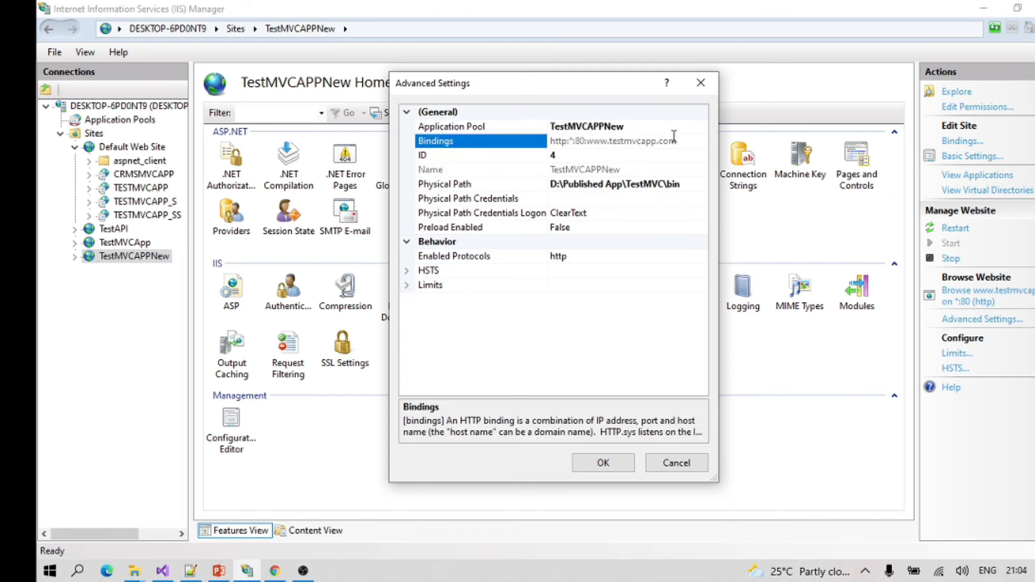
drag(678, 141, 580, 146)
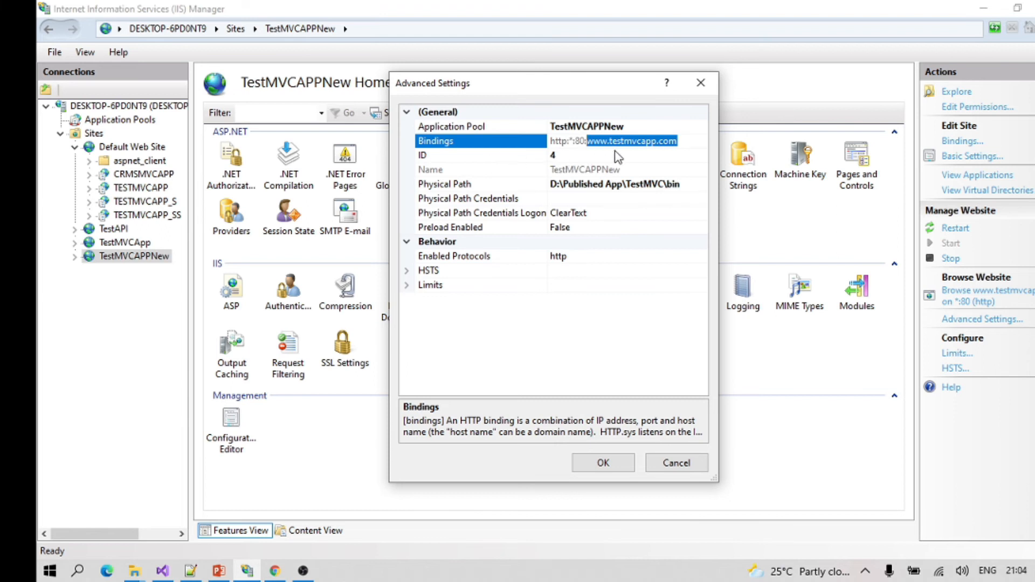
click(676, 463)
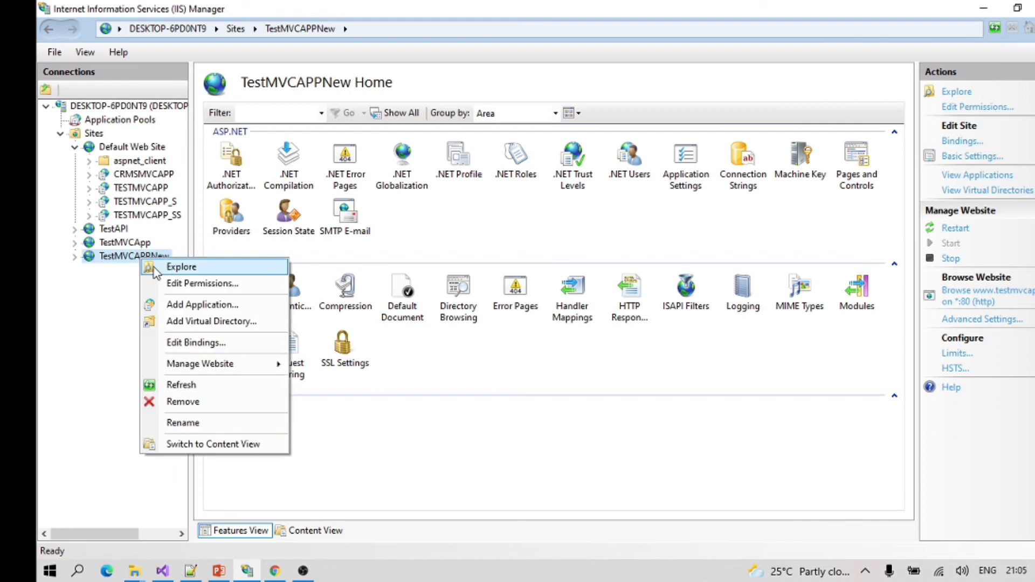
- Remove the TestMVCAPPNew website from the IIS sites and confirm the removal
click(182, 402)
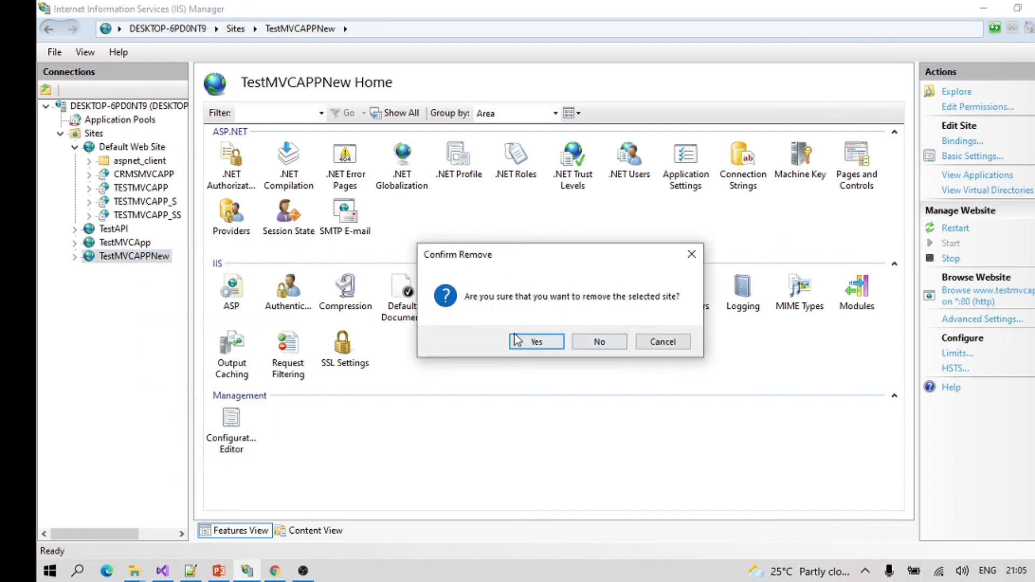
click(535, 344)
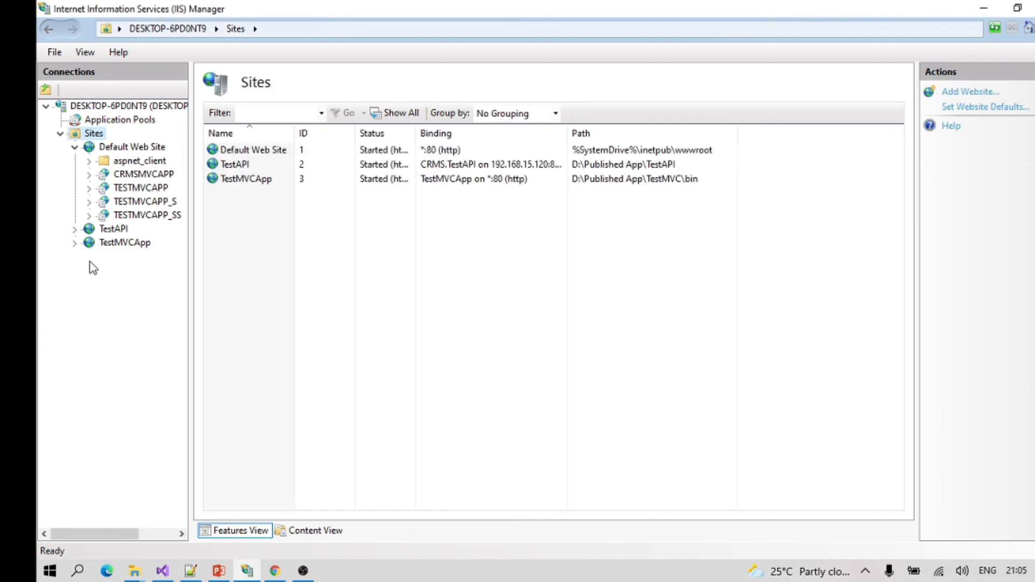
- Browse the TESTMVCAPP application again in Chrome and close its page along with the testmvcapp.com error page
click(143, 188)
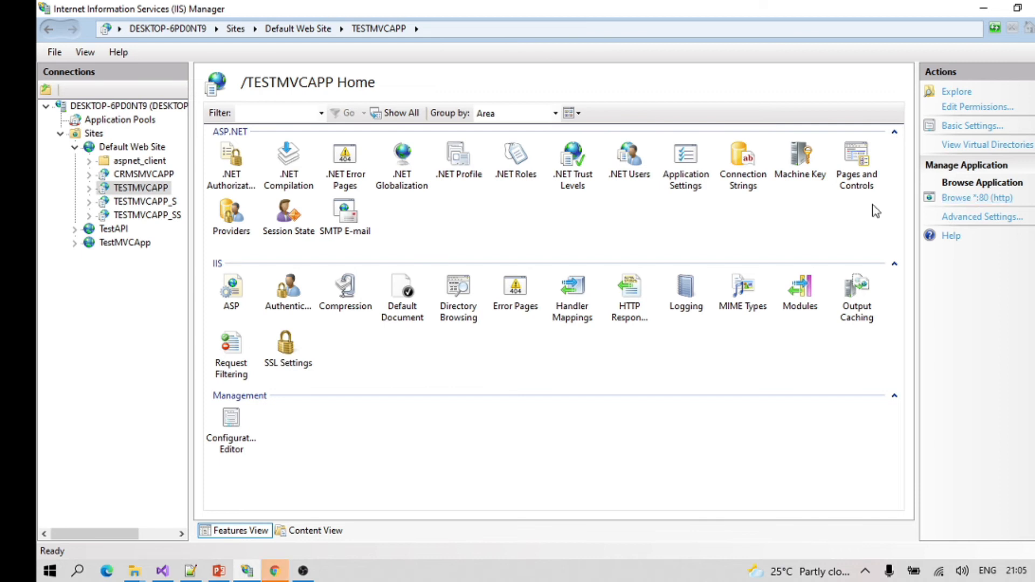
click(275, 571)
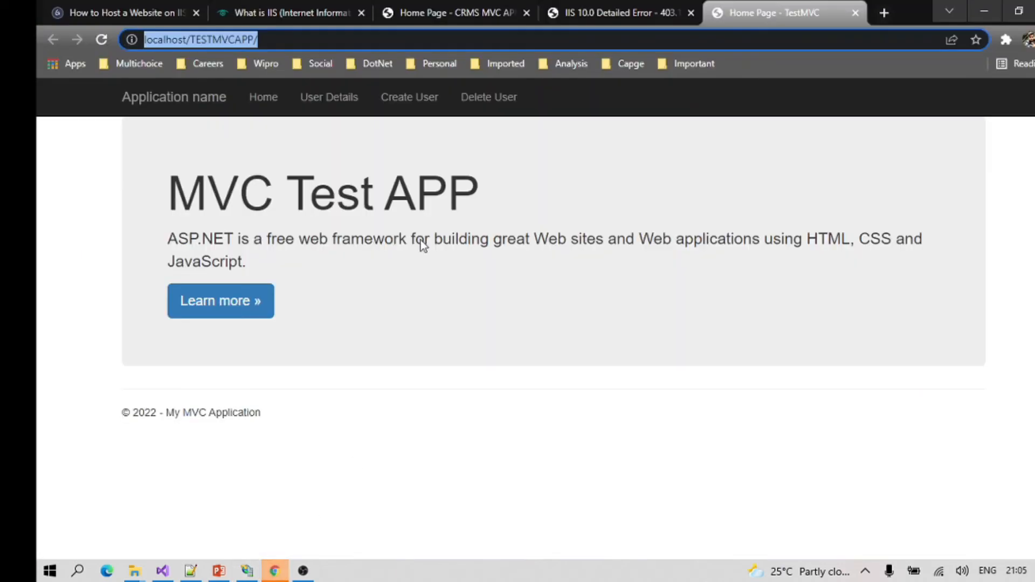
click(856, 13)
click(756, 12)
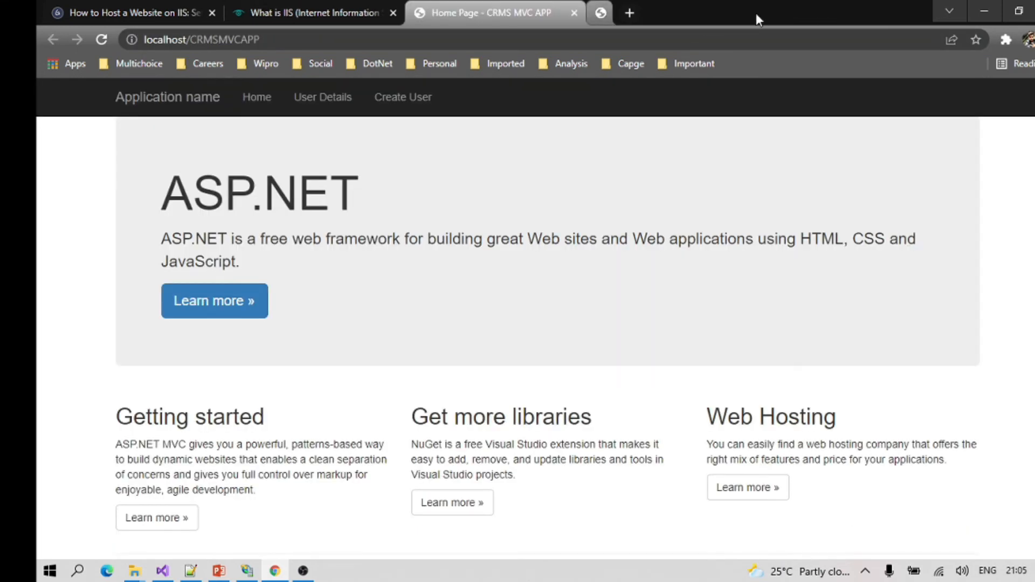
- Return to IIS Manager and inspect the advanced settings of the TESTMVCAPP application under Default Web Site, changing nothing
click(253, 572)
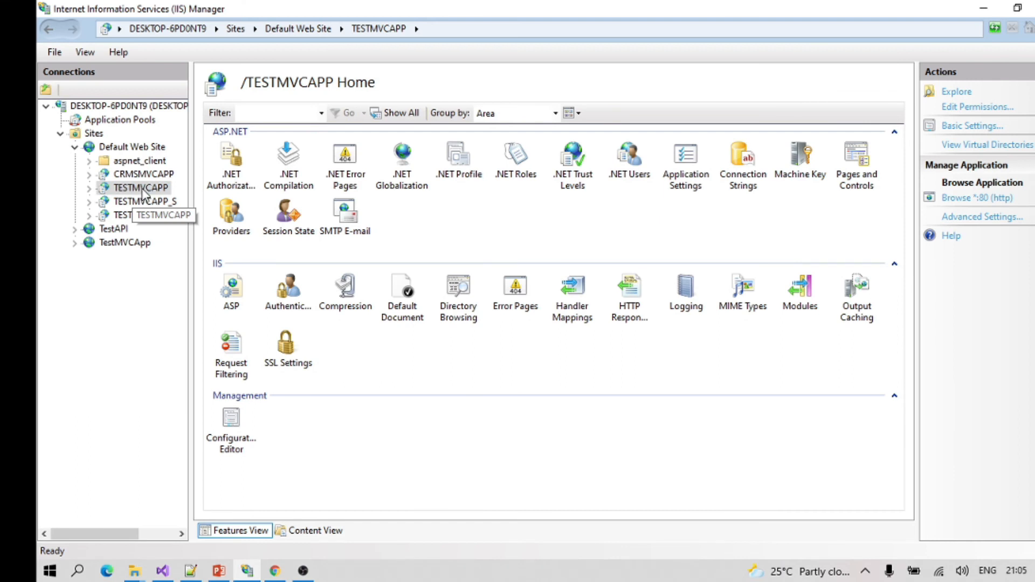
right_click(142, 188)
mouse_move(195, 280)
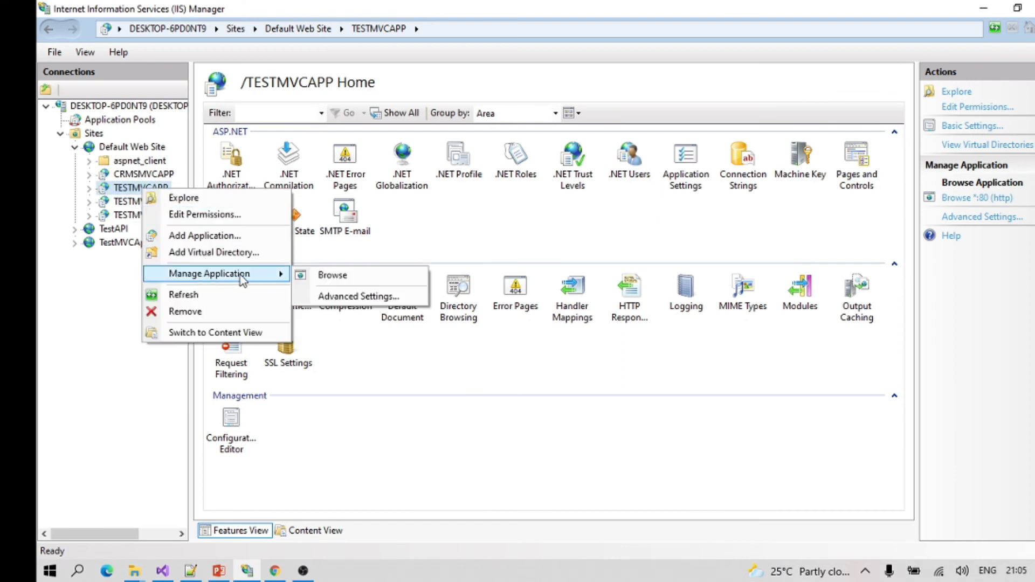
click(353, 297)
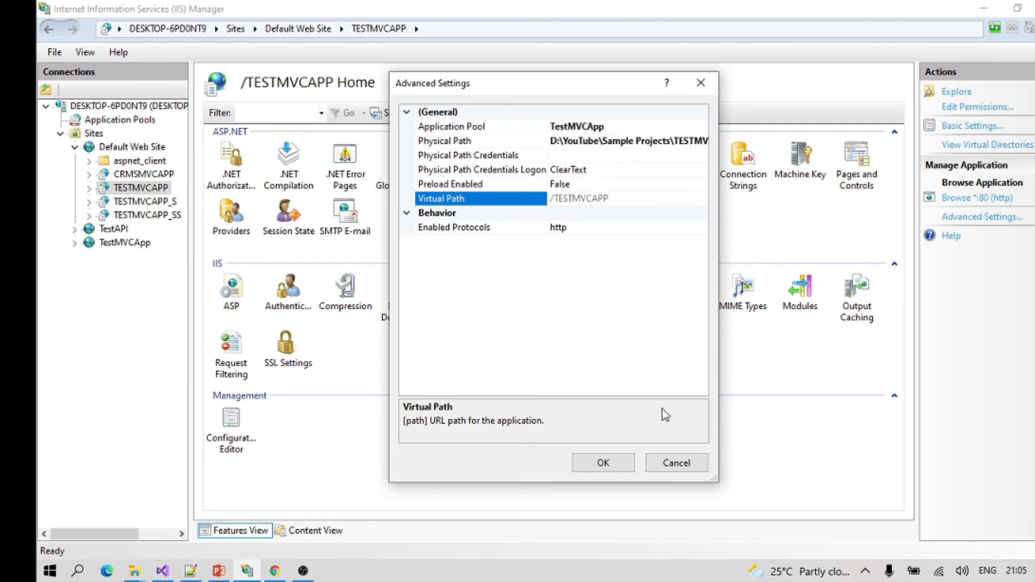
click(677, 463)
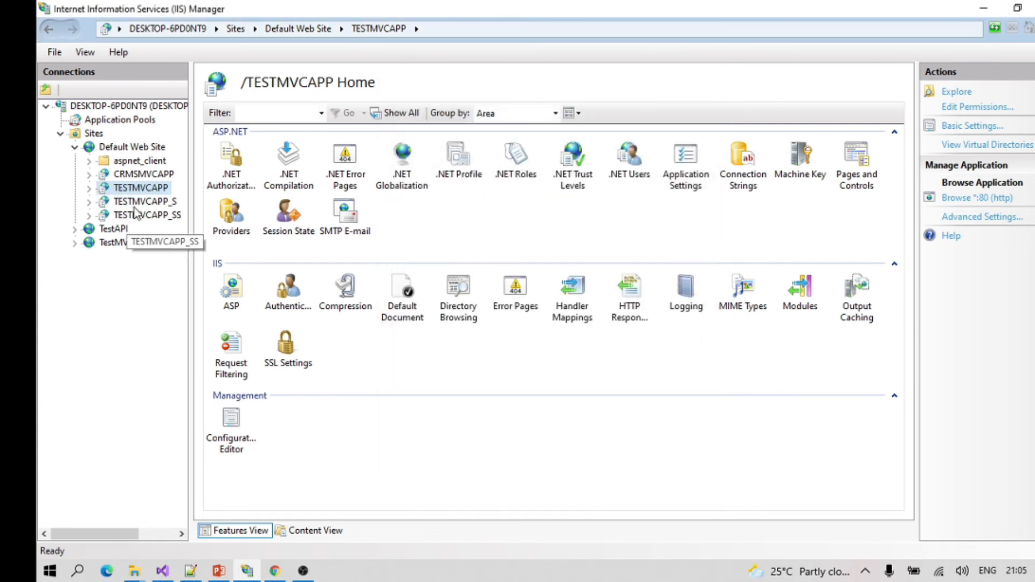
- Check the physical path and virtual path in the TESTMVCAPP application's advanced settings, then close them without changes
right_click(144, 190)
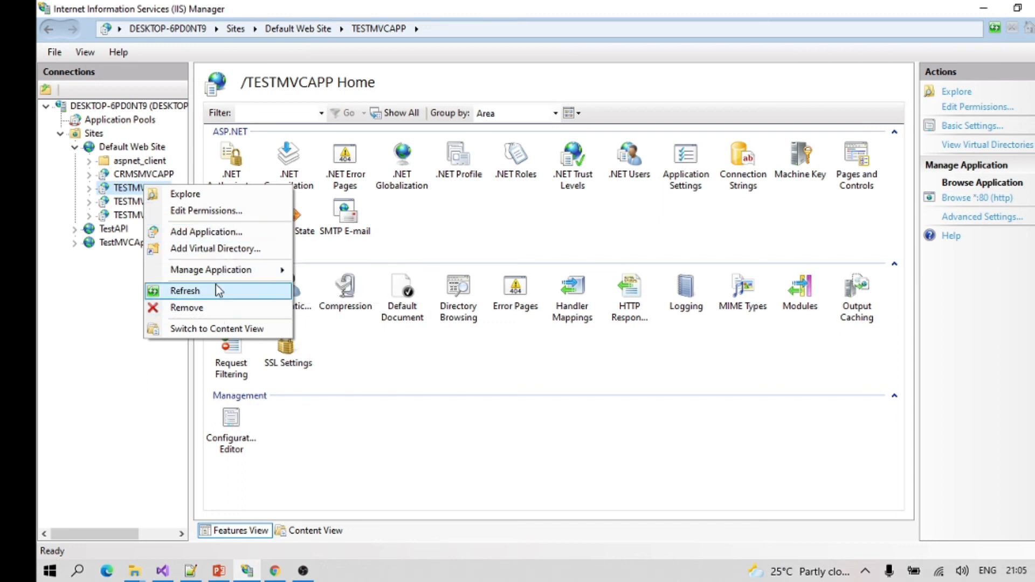
mouse_move(270, 270)
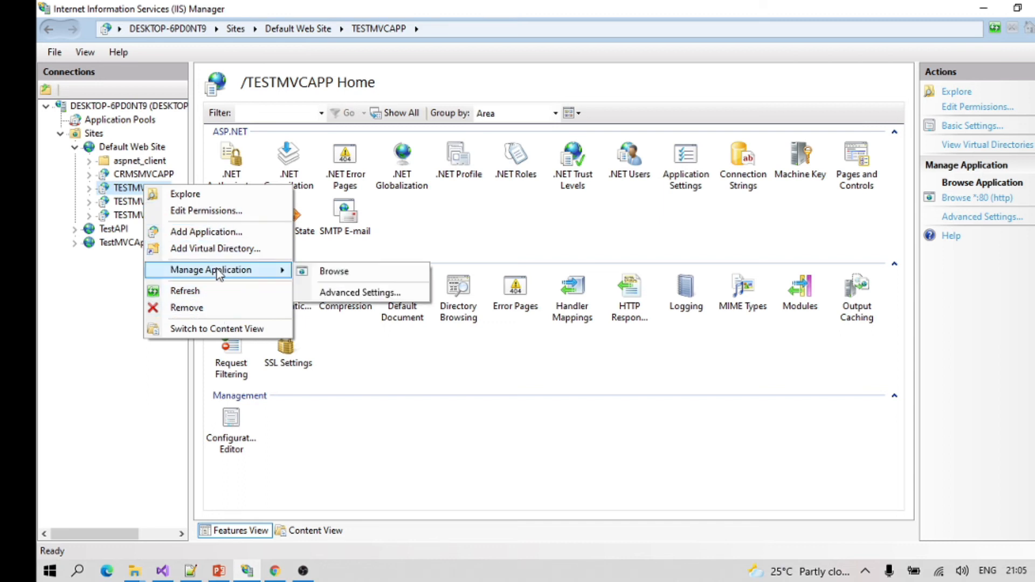
click(361, 292)
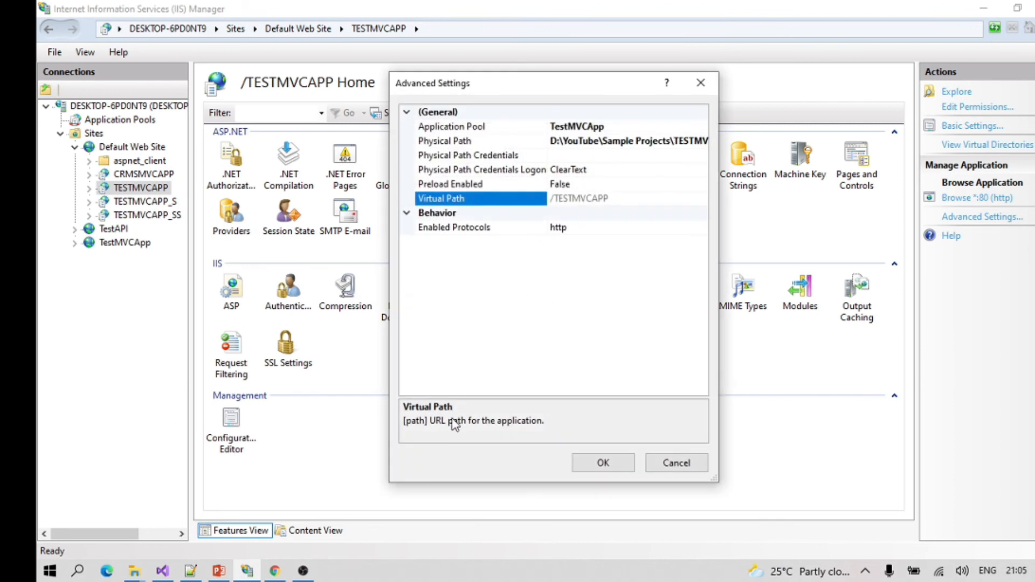
click(586, 141)
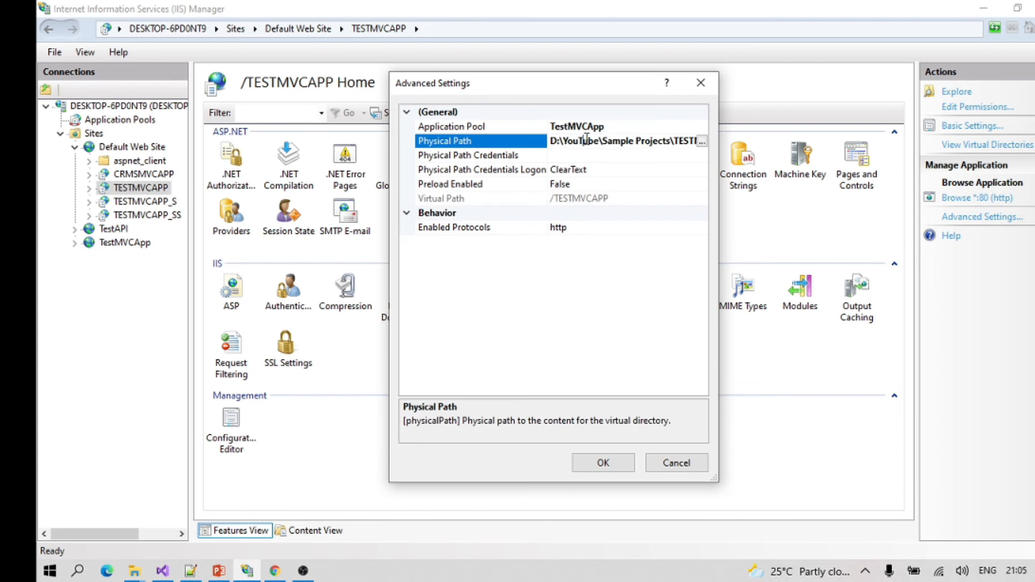
click(573, 200)
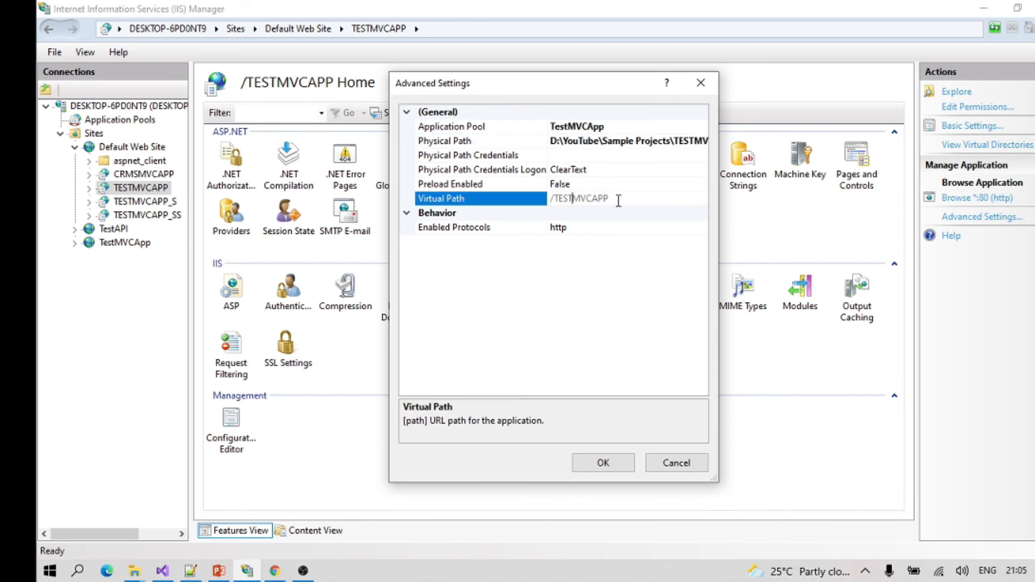
drag(619, 198, 563, 197)
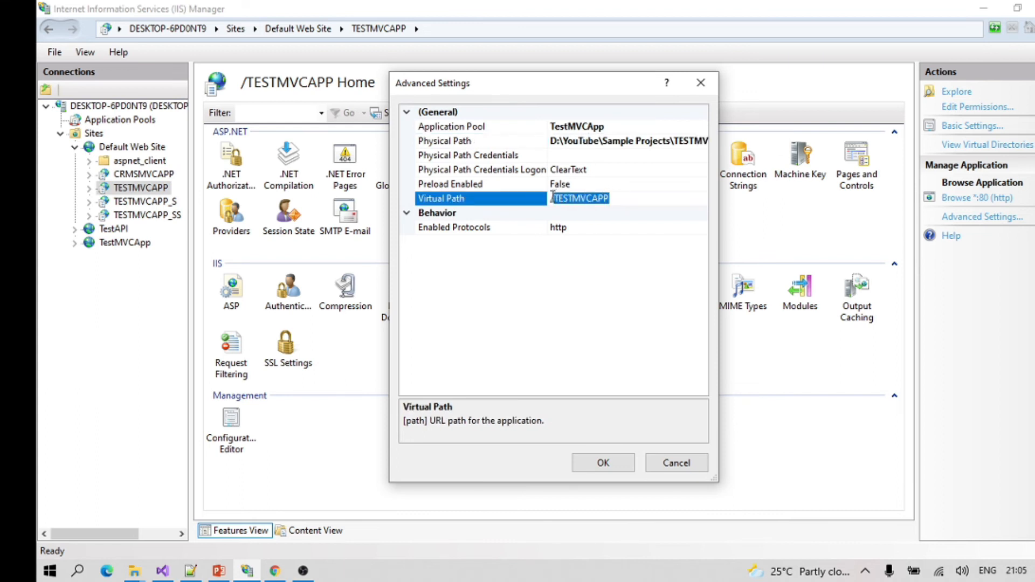
click(551, 198)
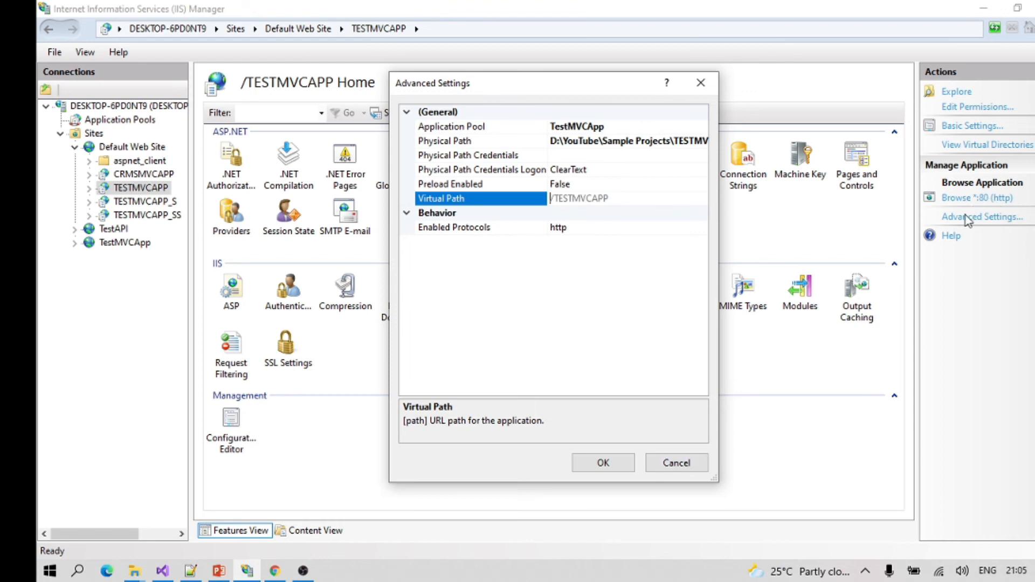
click(701, 82)
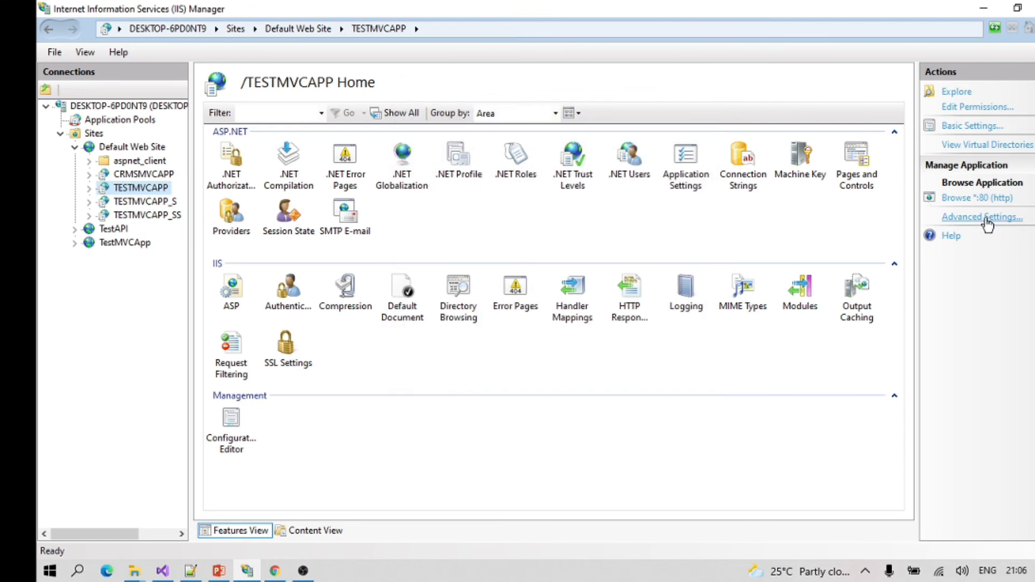
click(987, 217)
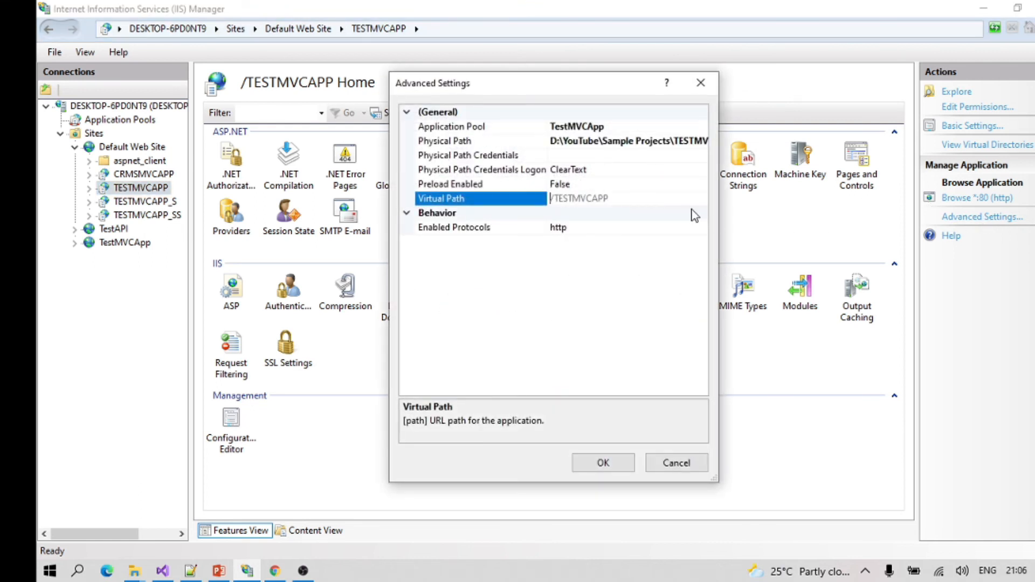
click(676, 464)
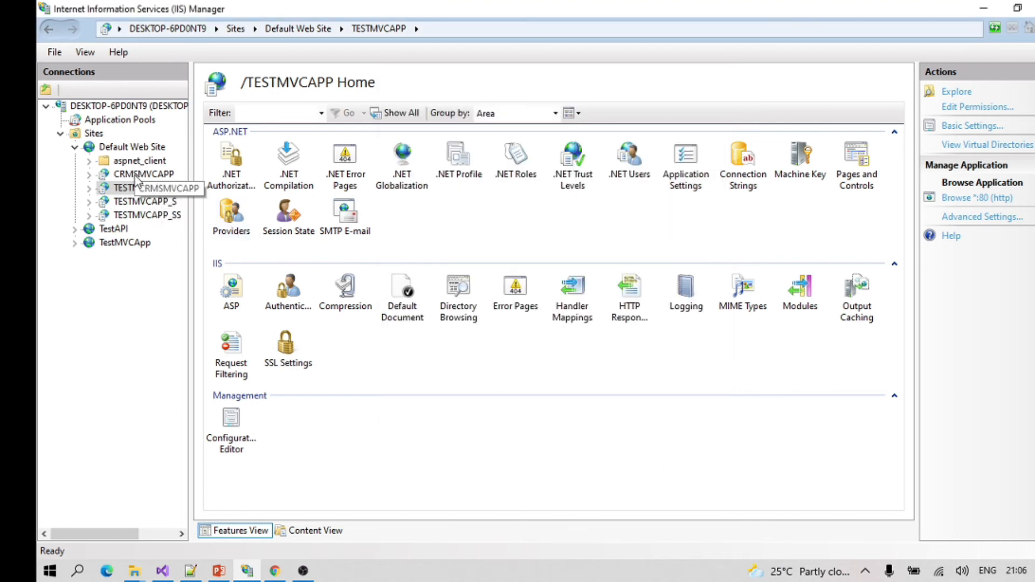
right_click(128, 148)
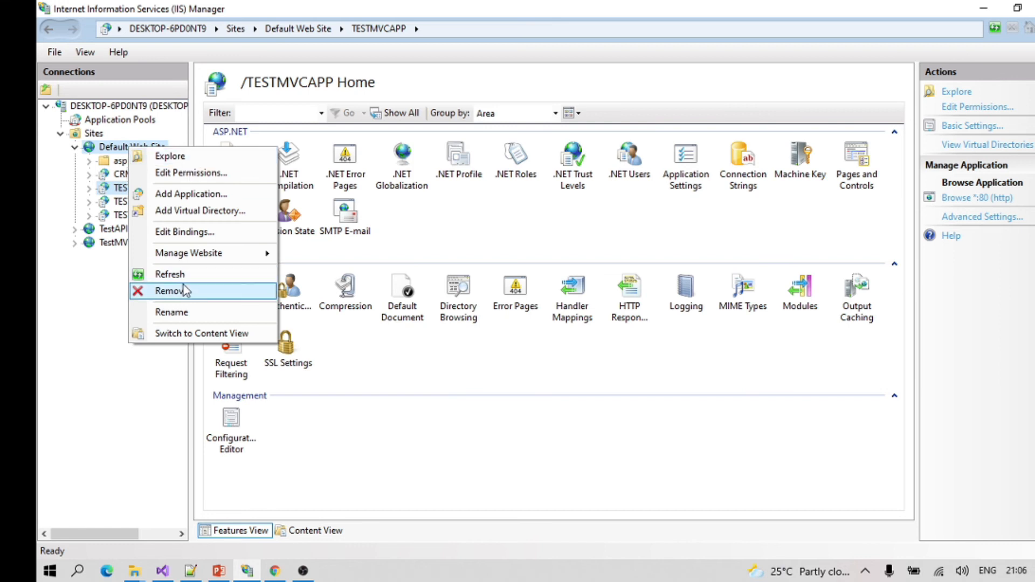
mouse_move(196, 261)
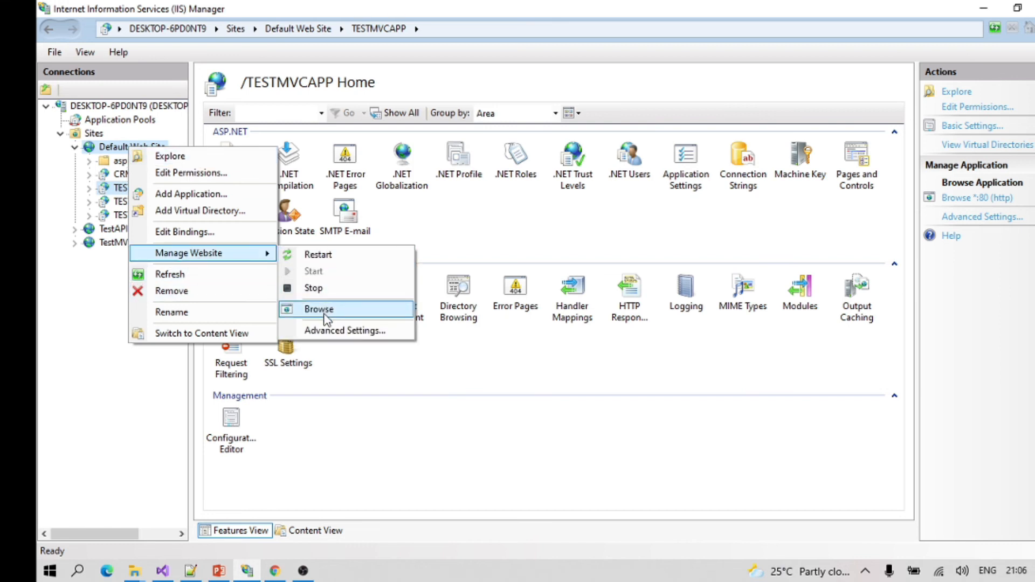
click(194, 195)
click(422, 299)
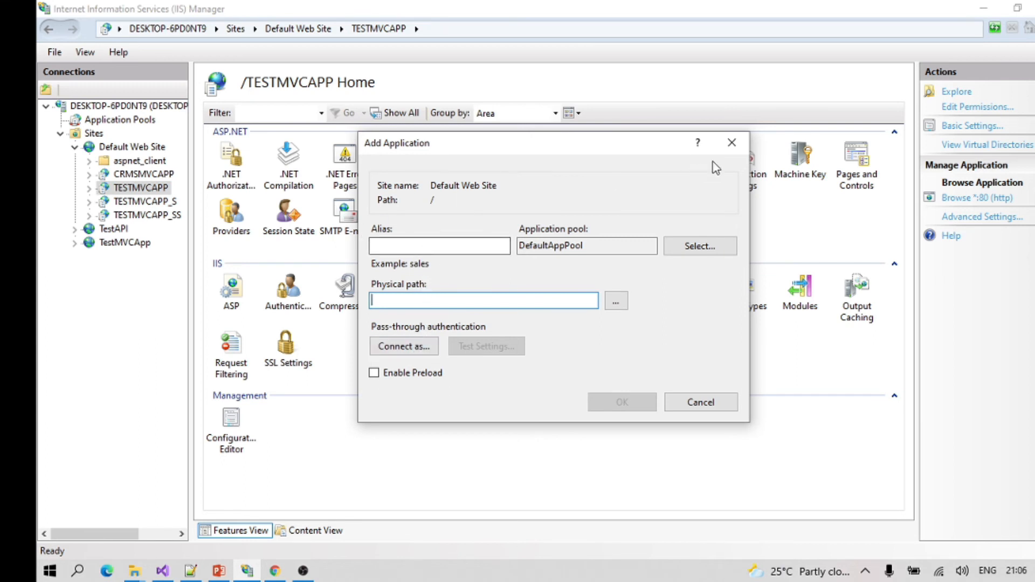
click(732, 145)
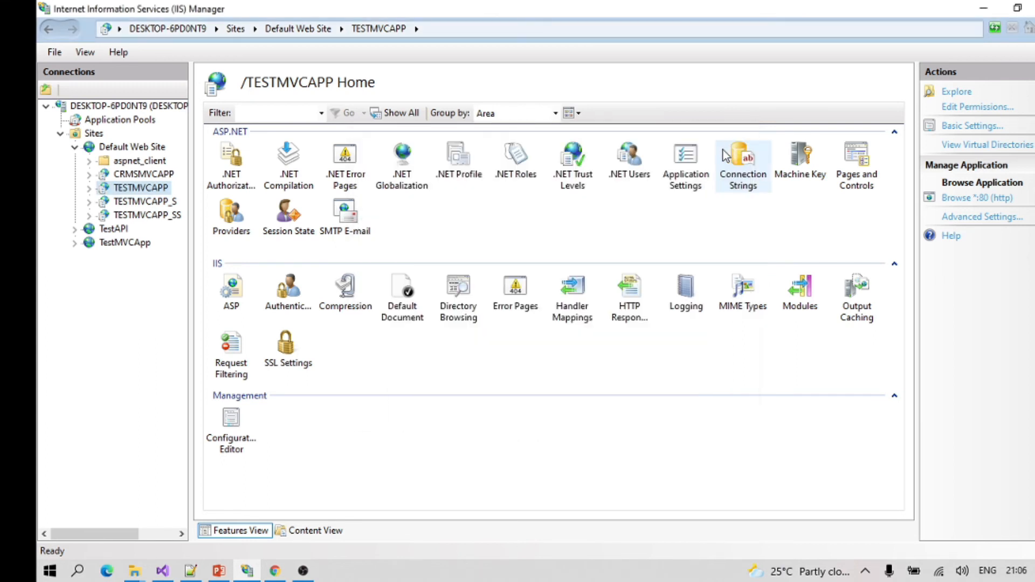
right_click(130, 152)
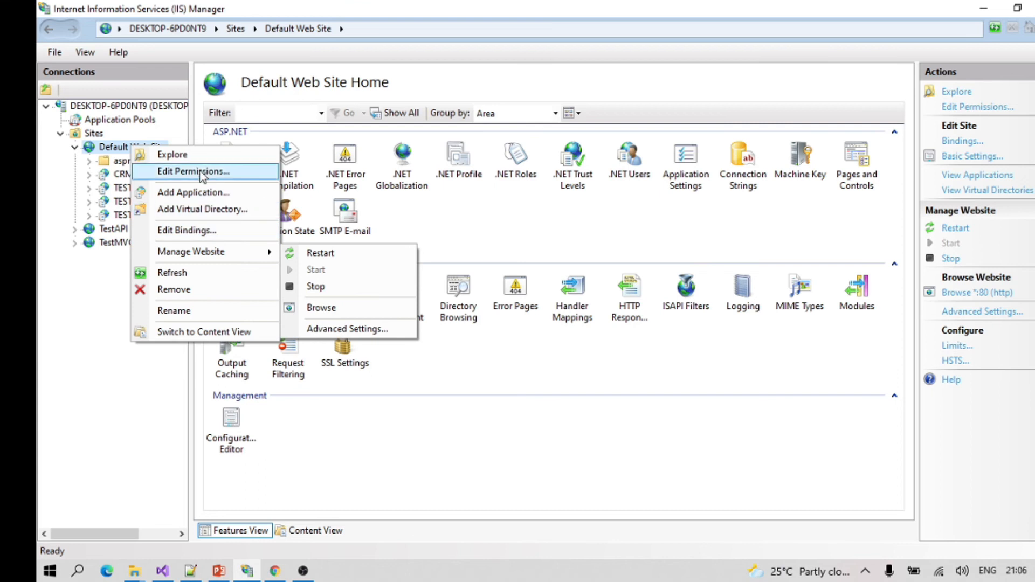
click(195, 193)
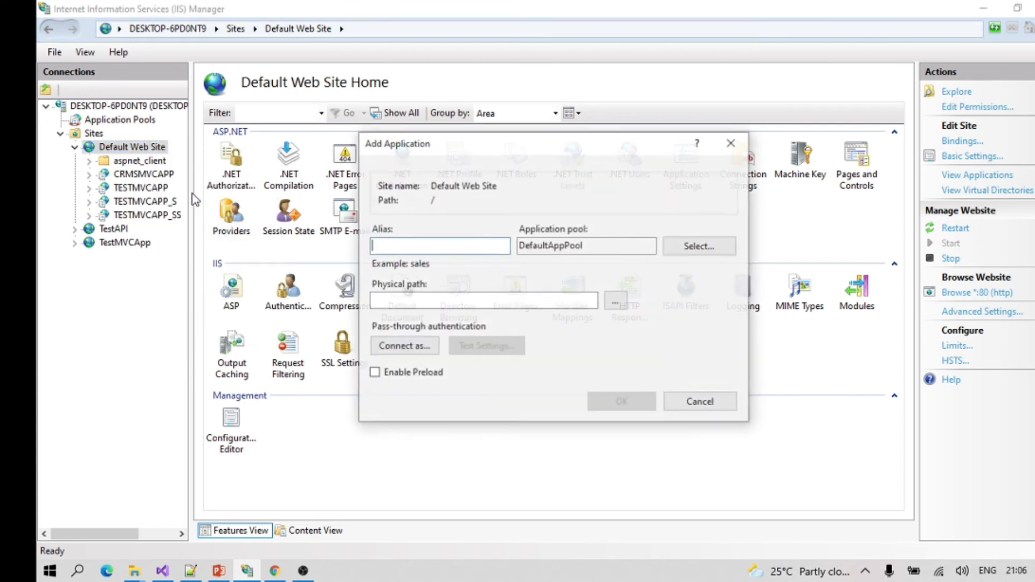
click(424, 301)
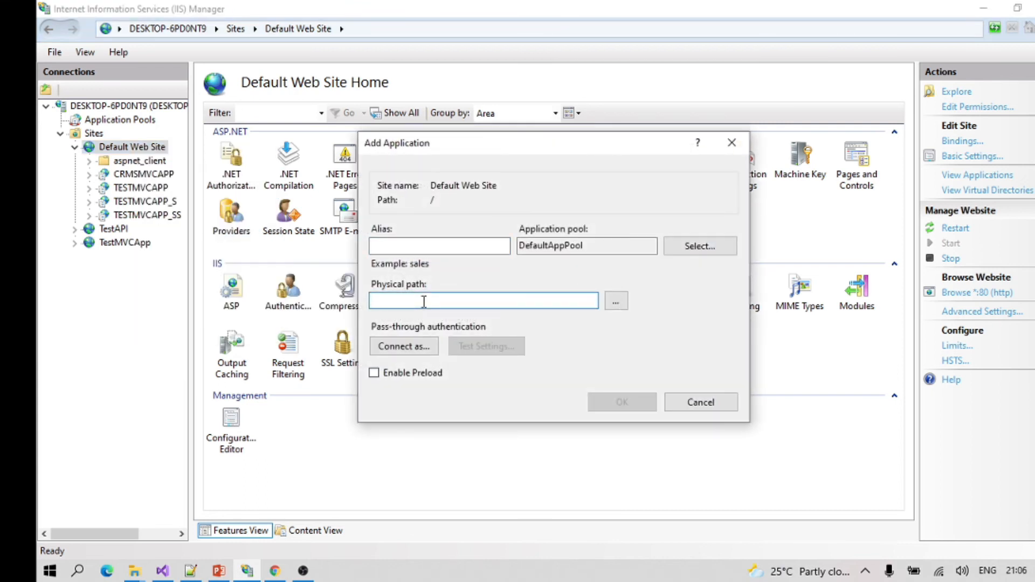
click(463, 244)
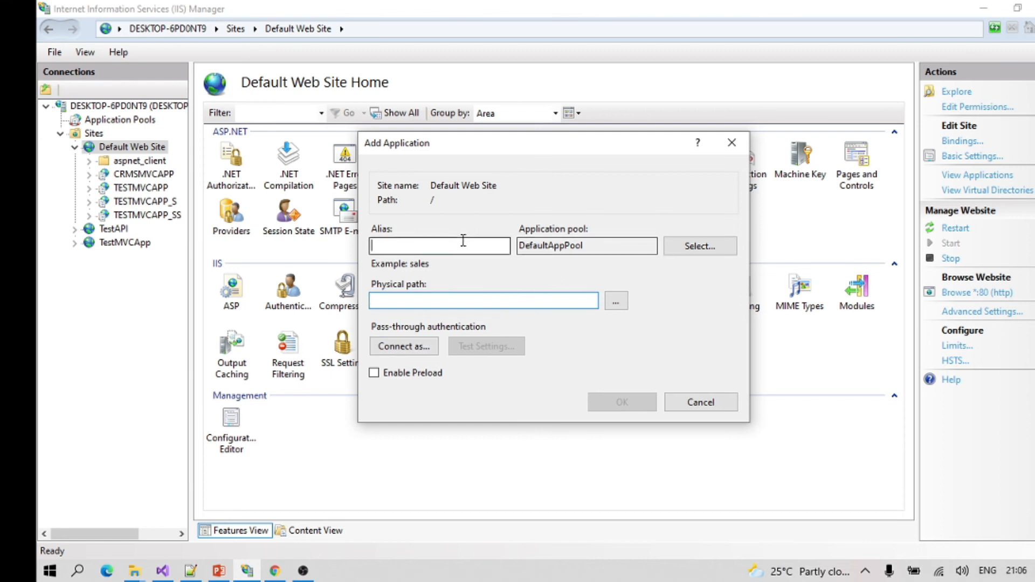
text(www.testmvcapp.com)
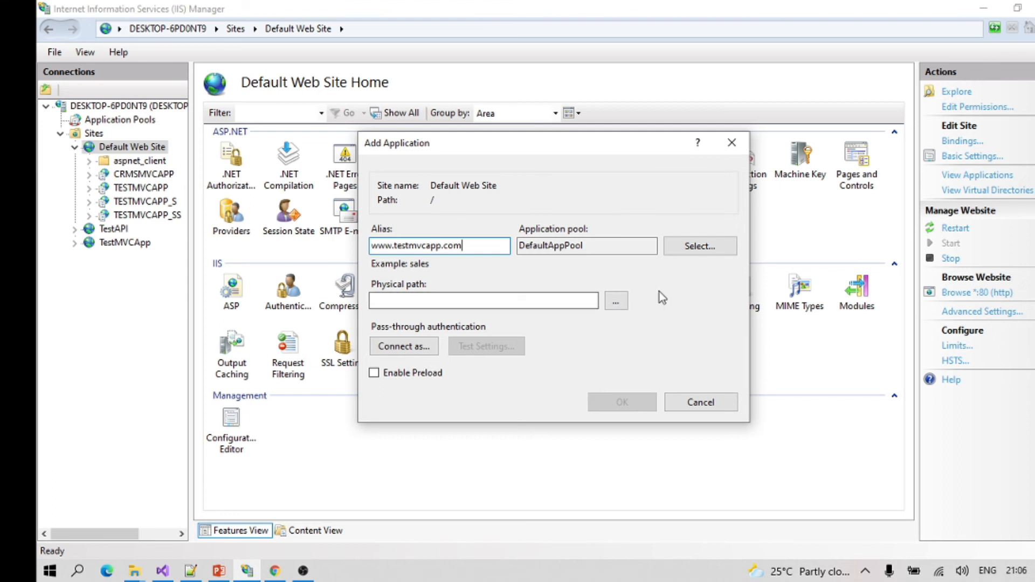
click(713, 402)
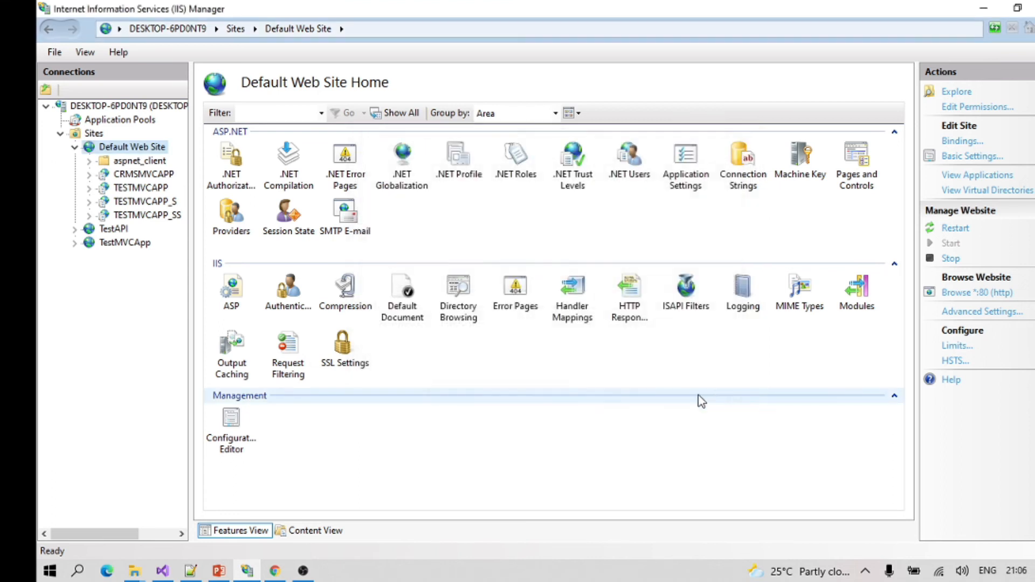
- Browse the standalone TestMVCApp website from IIS Manager, view it in Chrome and close its page
click(75, 229)
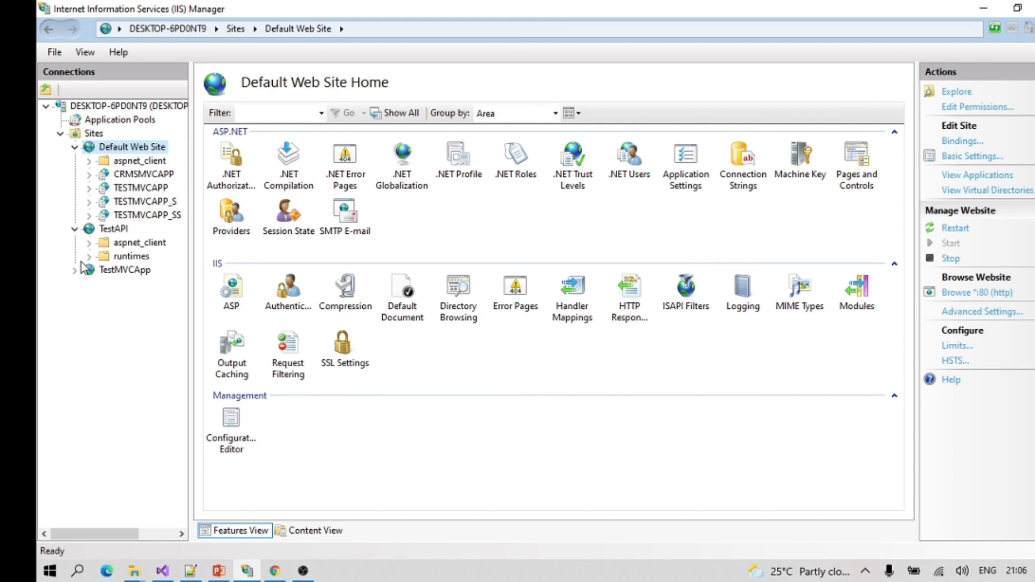
click(108, 269)
right_click(126, 274)
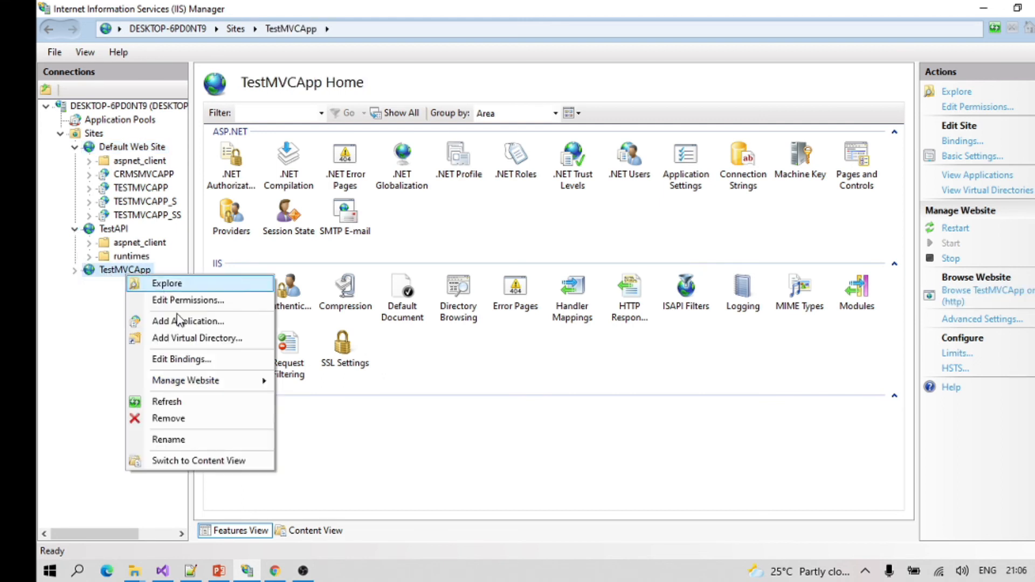
mouse_move(194, 382)
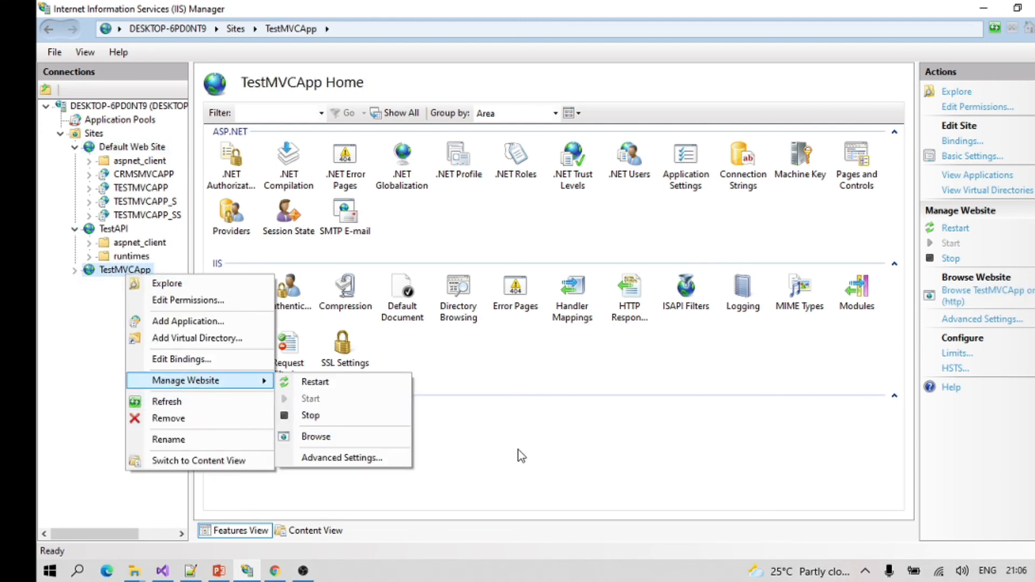
click(319, 437)
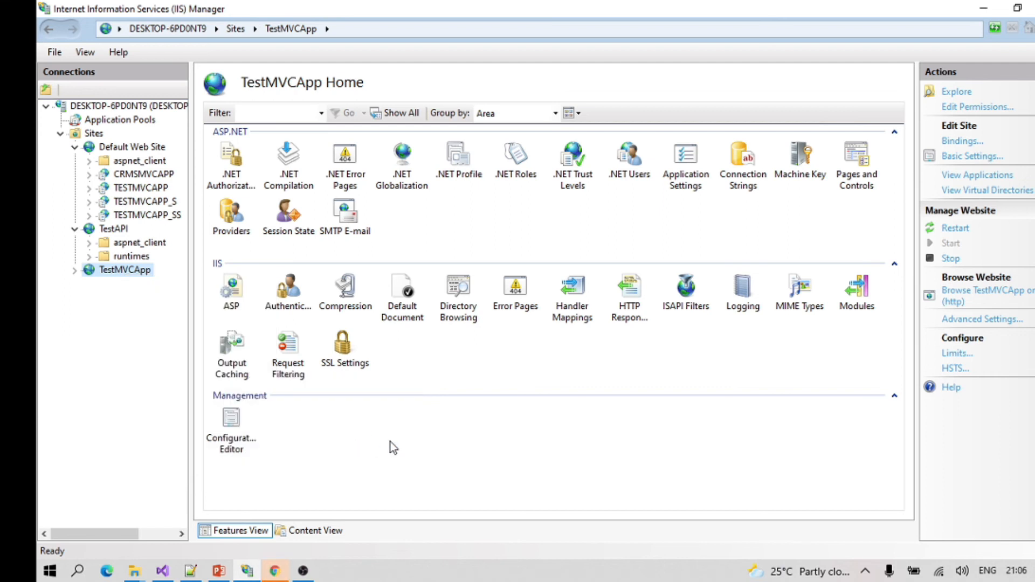
click(275, 571)
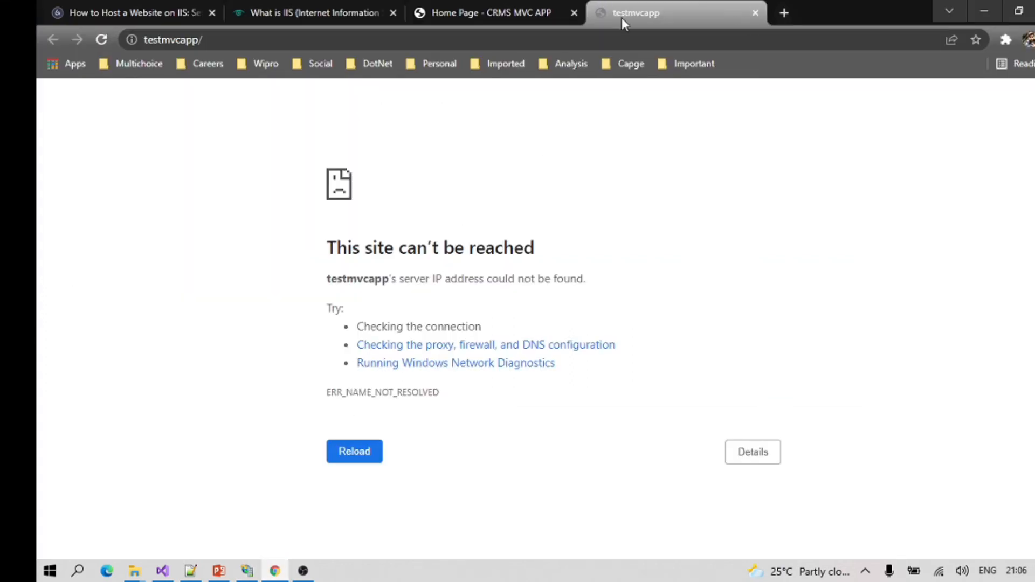
click(755, 13)
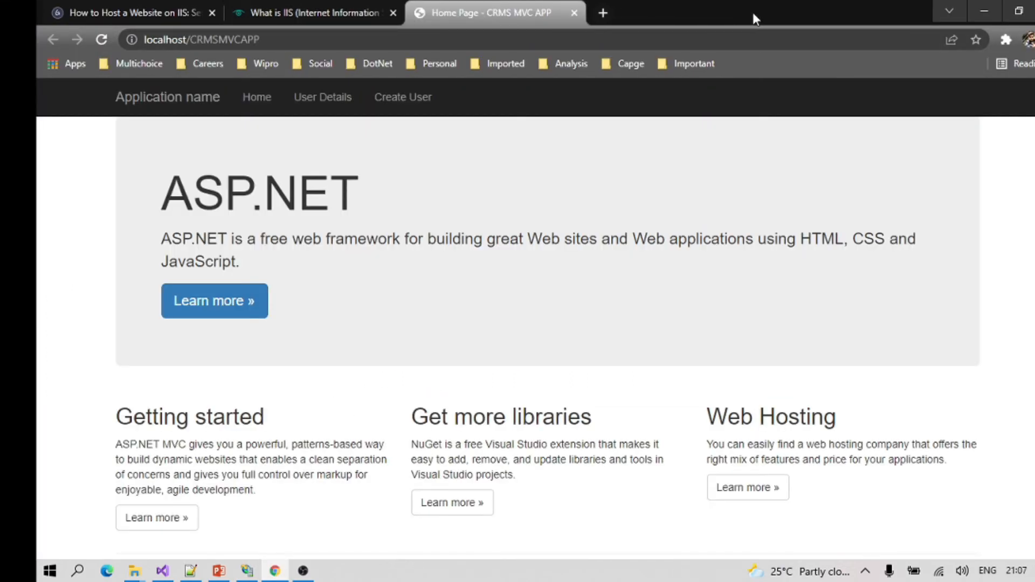
- Switch back to IIS Manager and remove the TestMVCApp website from the sites, confirming the removal
click(247, 571)
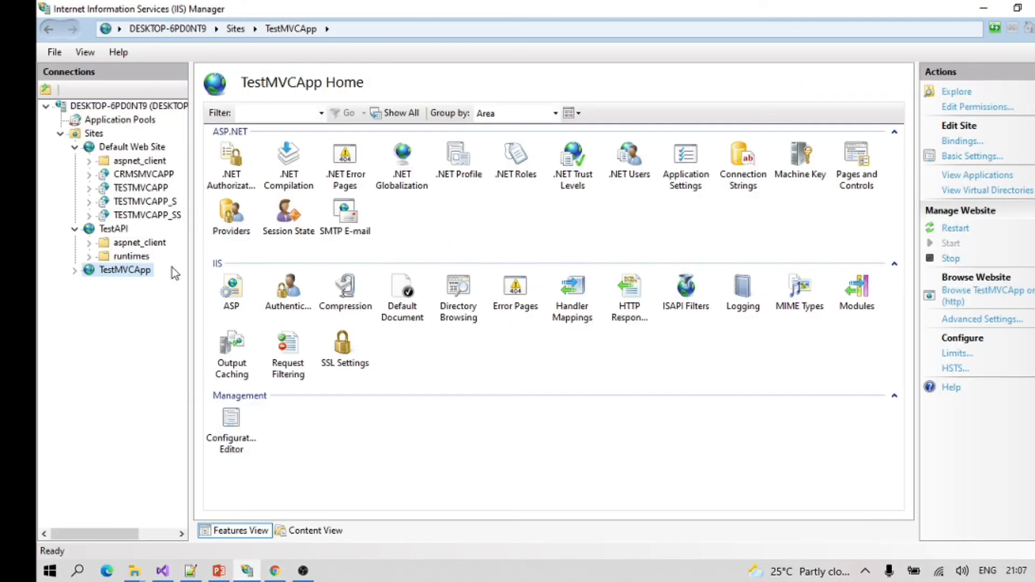
click(75, 229)
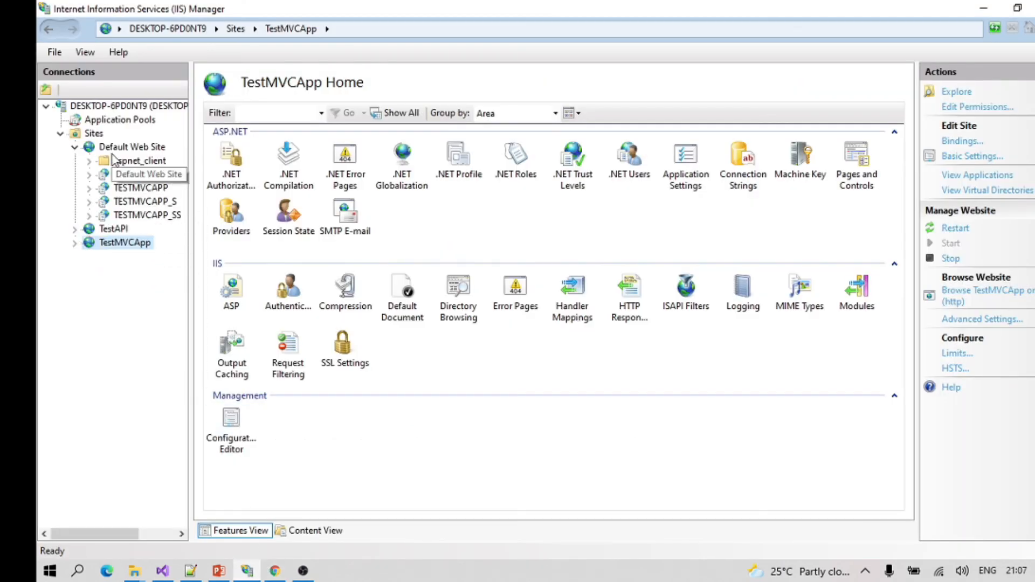
right_click(115, 243)
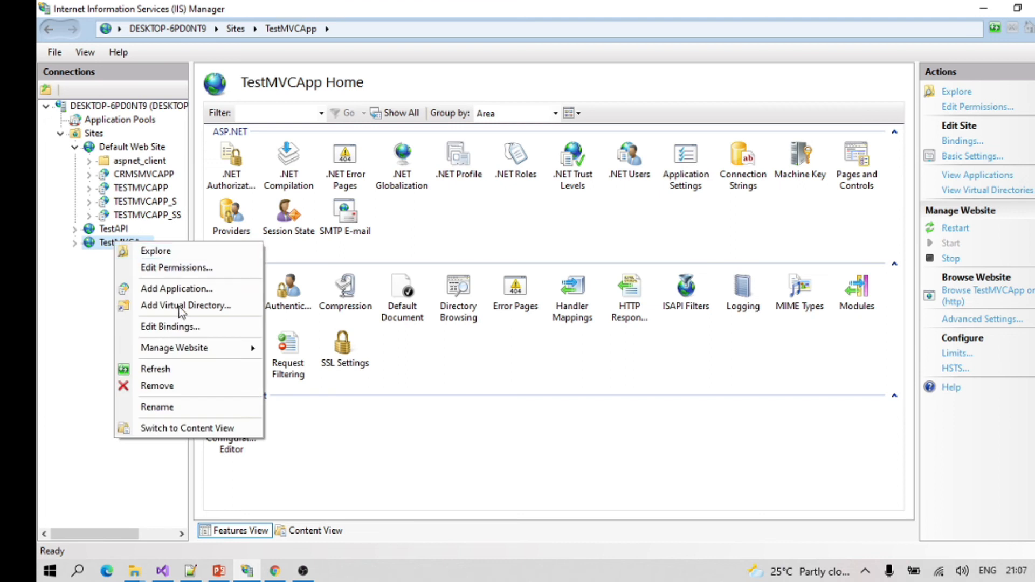
click(162, 384)
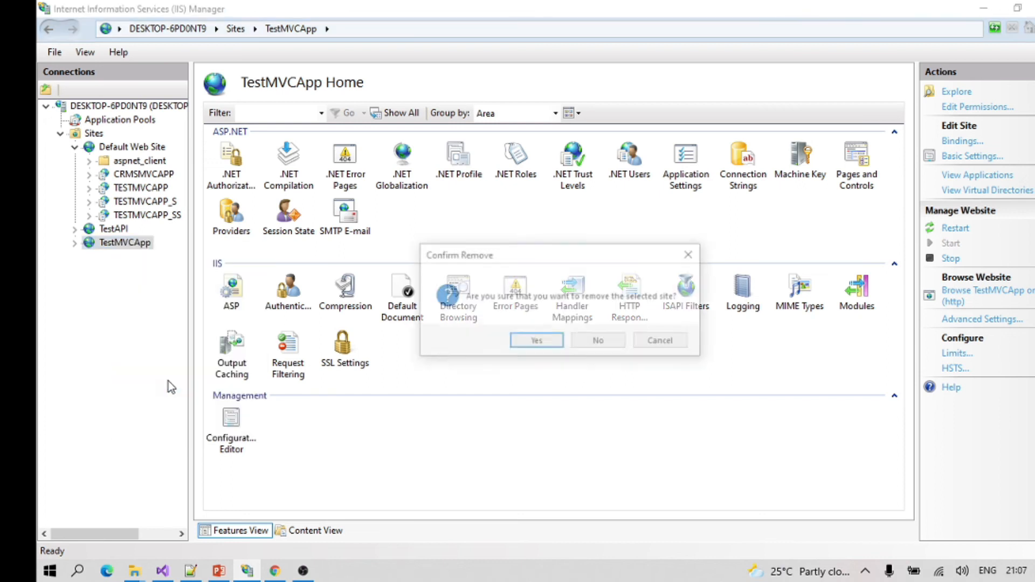
click(536, 342)
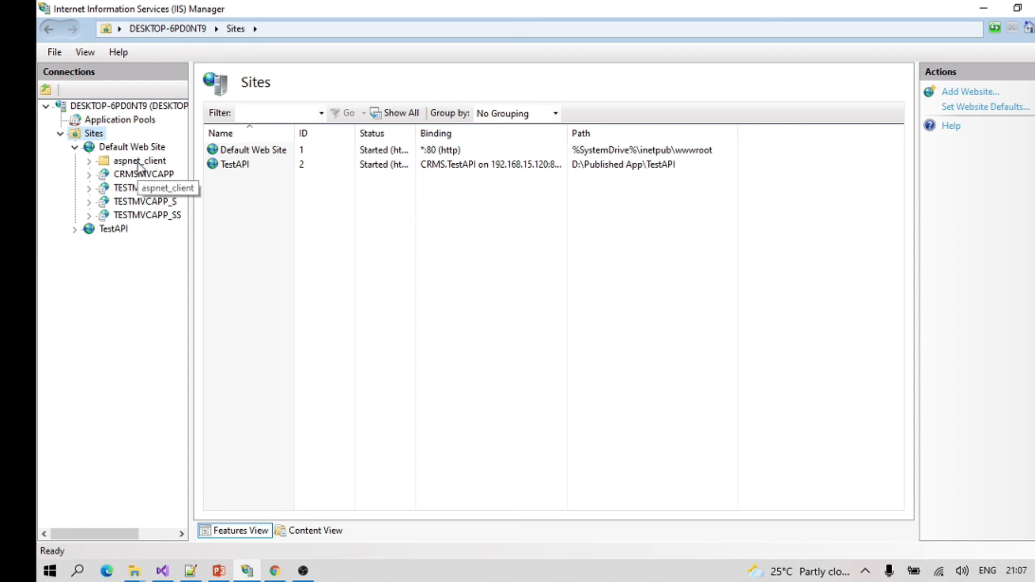
click(283, 574)
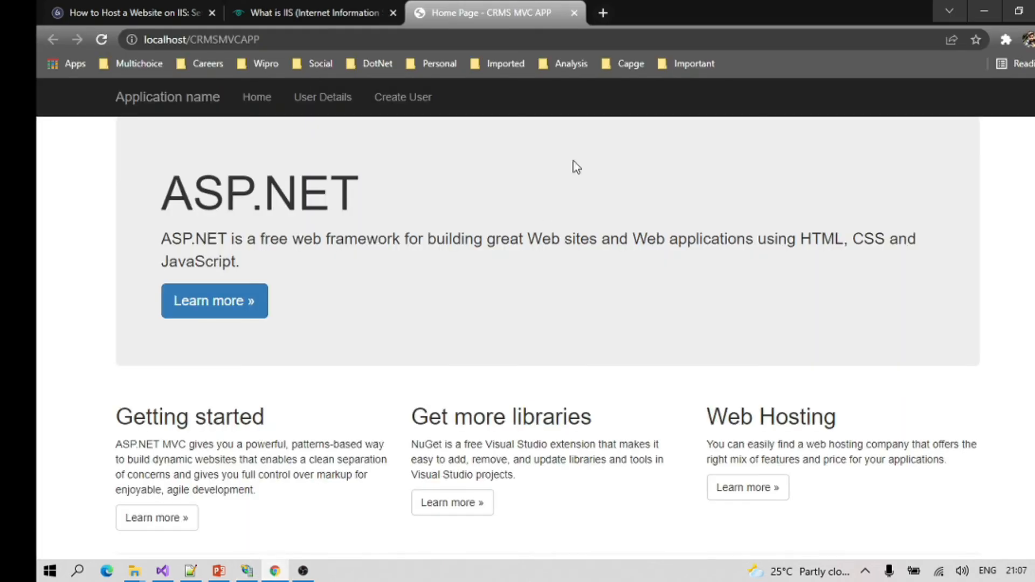
click(604, 12)
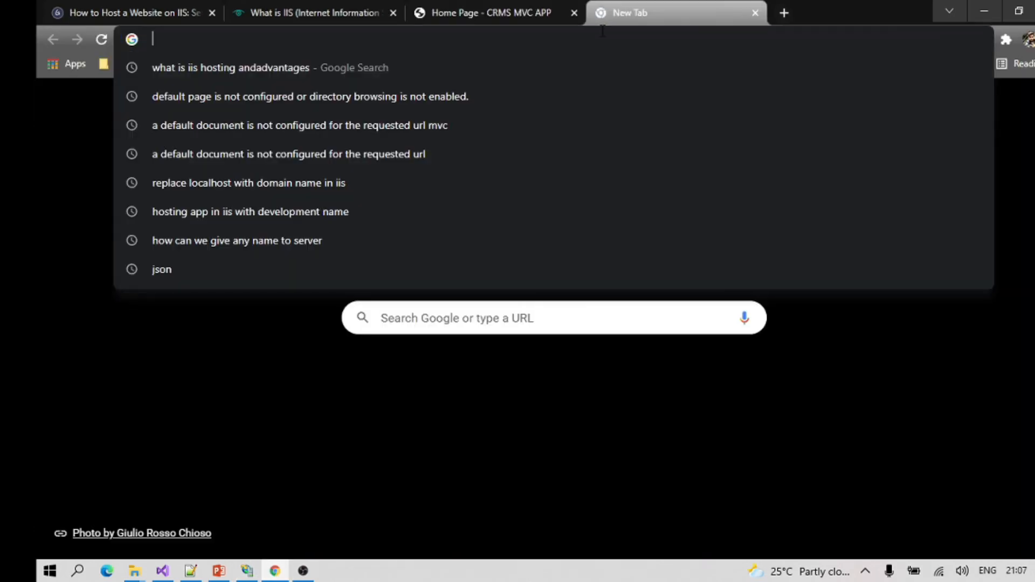
text(www.testmvcapp.com)
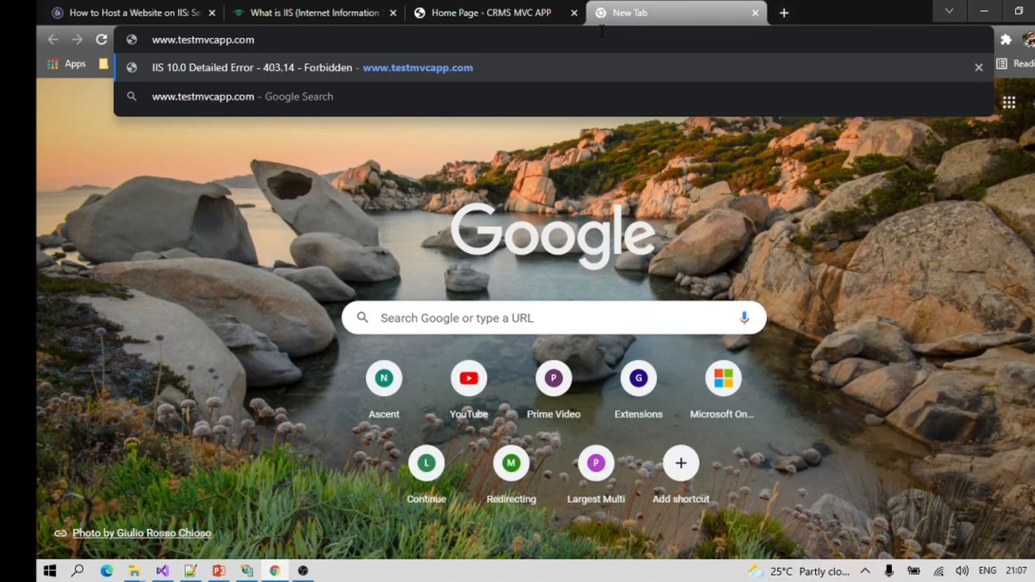
key(Return)
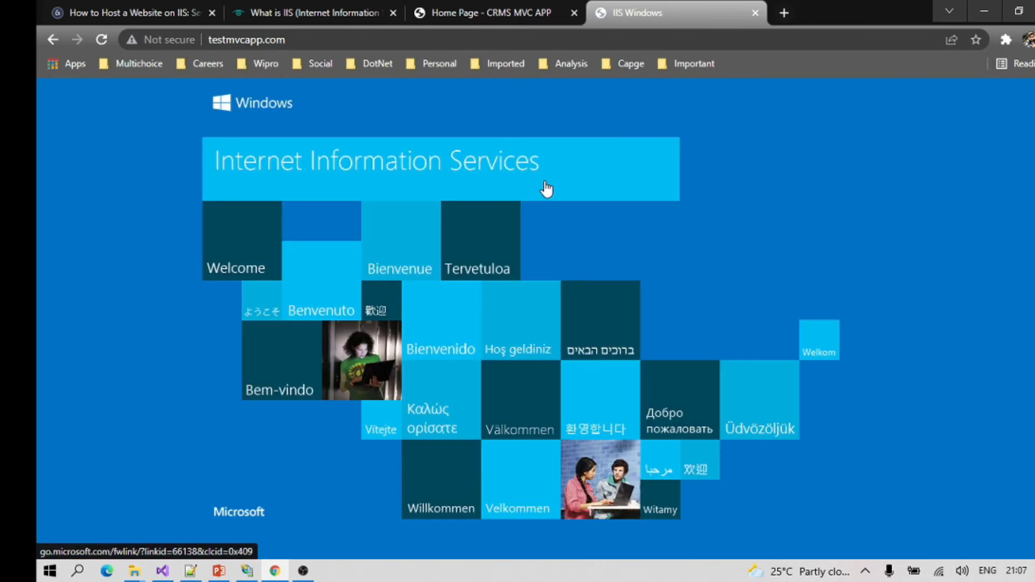
- Close the testmvcapp.com page and review the reference slide in the PowerPoint presentation before returning to Chrome
click(757, 13)
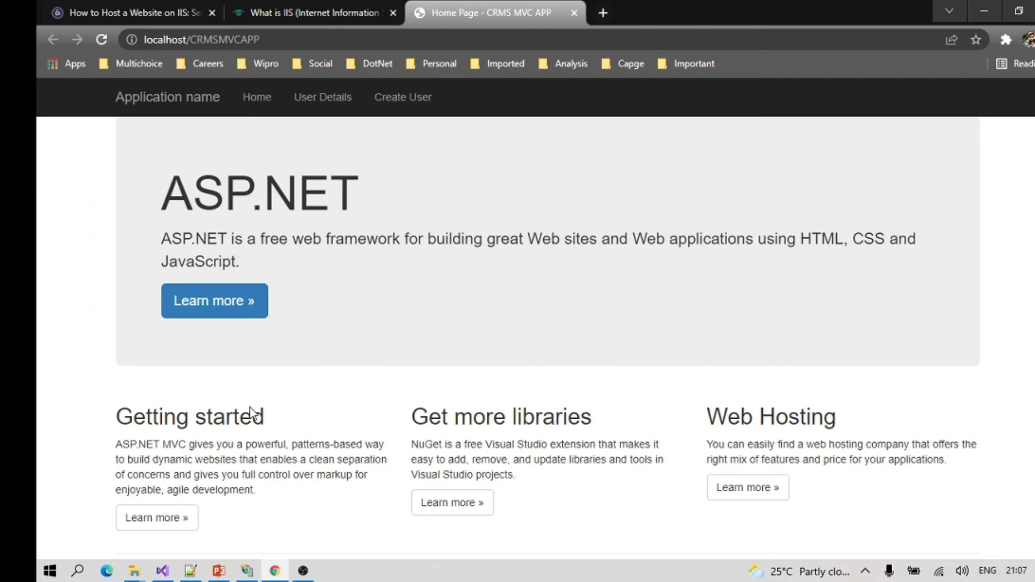
click(219, 570)
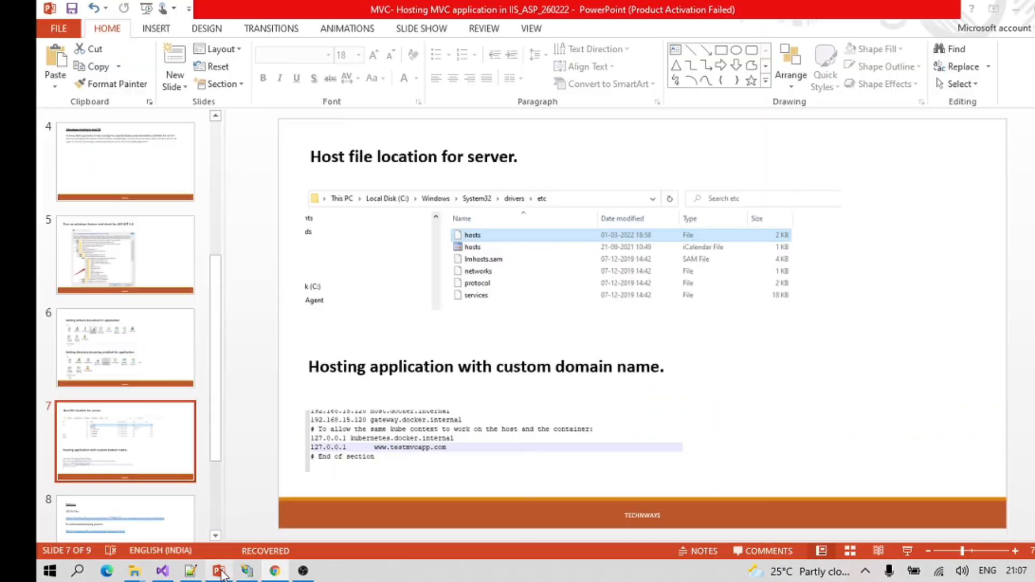
scroll(131, 490, down, 3)
click(144, 415)
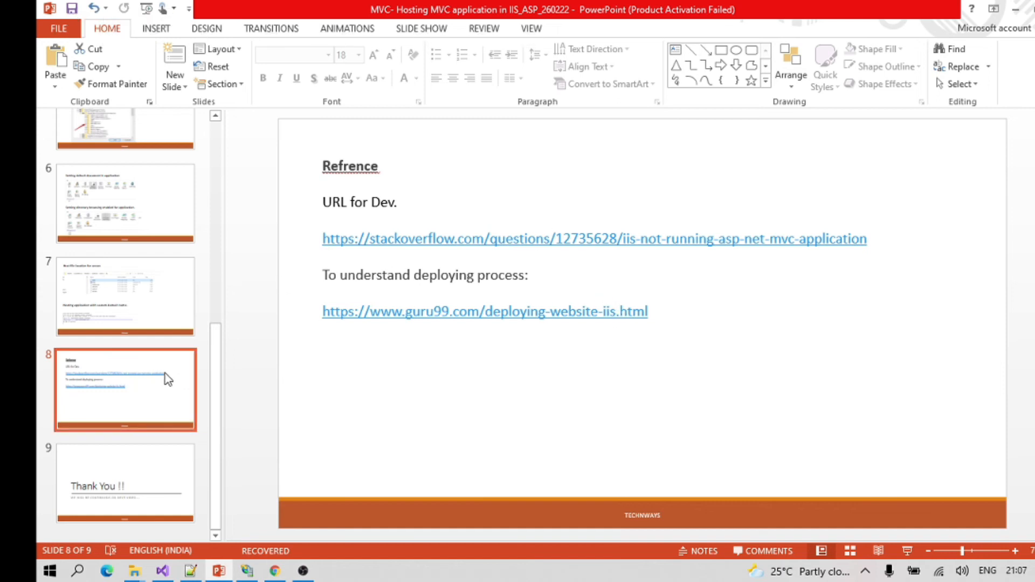
click(145, 311)
key(alt+Tab)
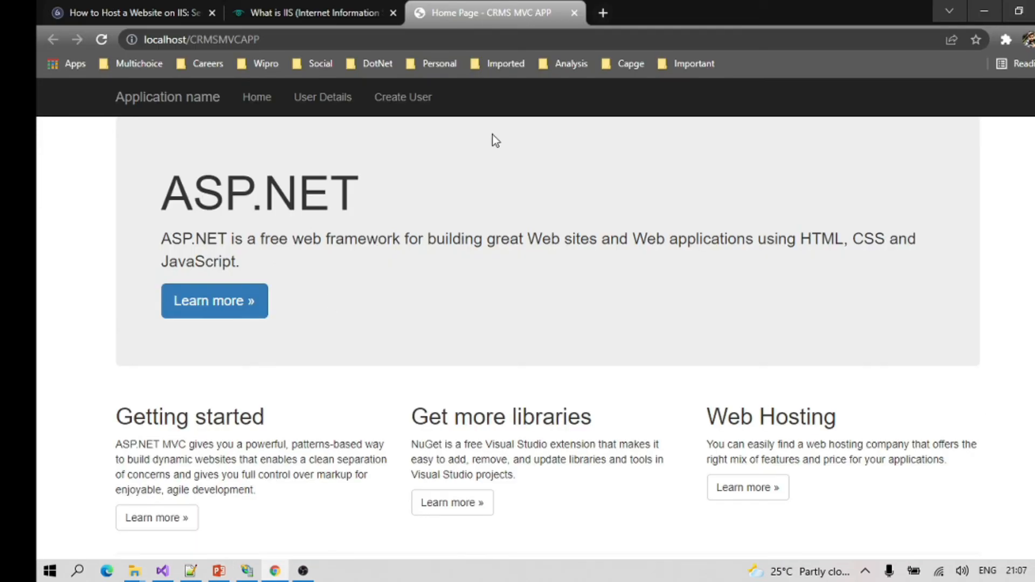
- Switch to IIS Manager and view the Add Application form for Default Web Site and the Add Application Pool form, cancelling both
click(253, 573)
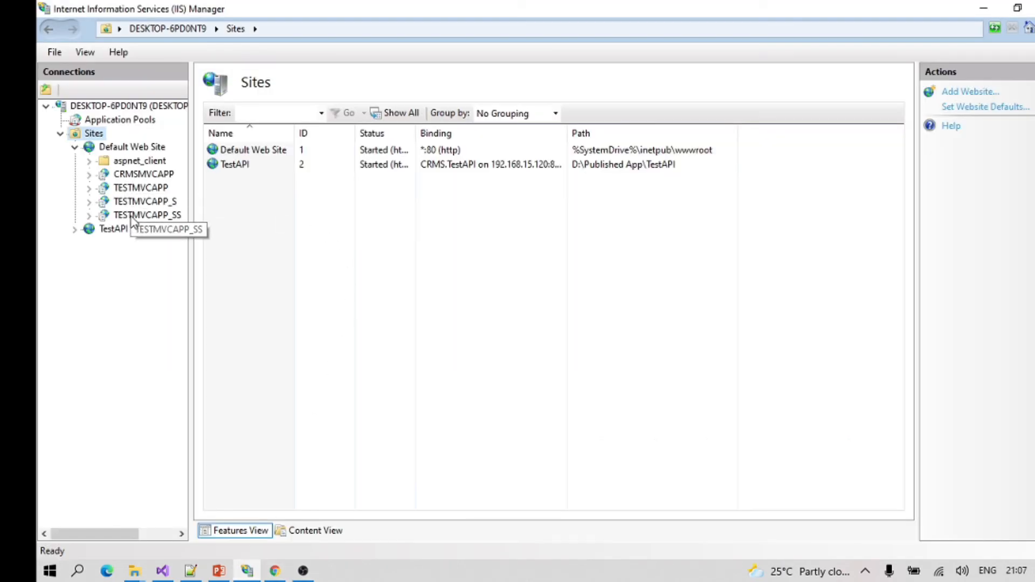
click(144, 177)
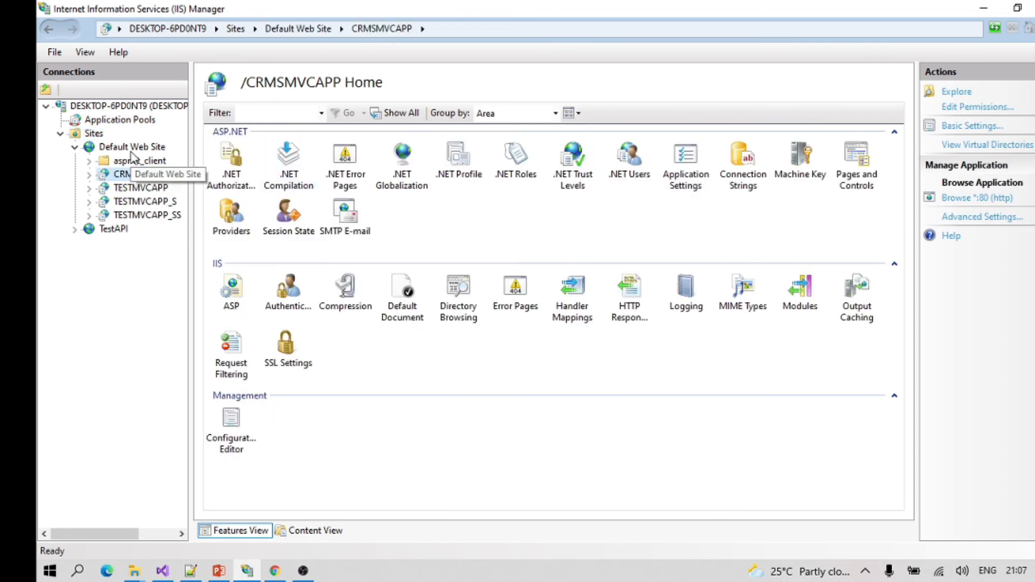
right_click(133, 150)
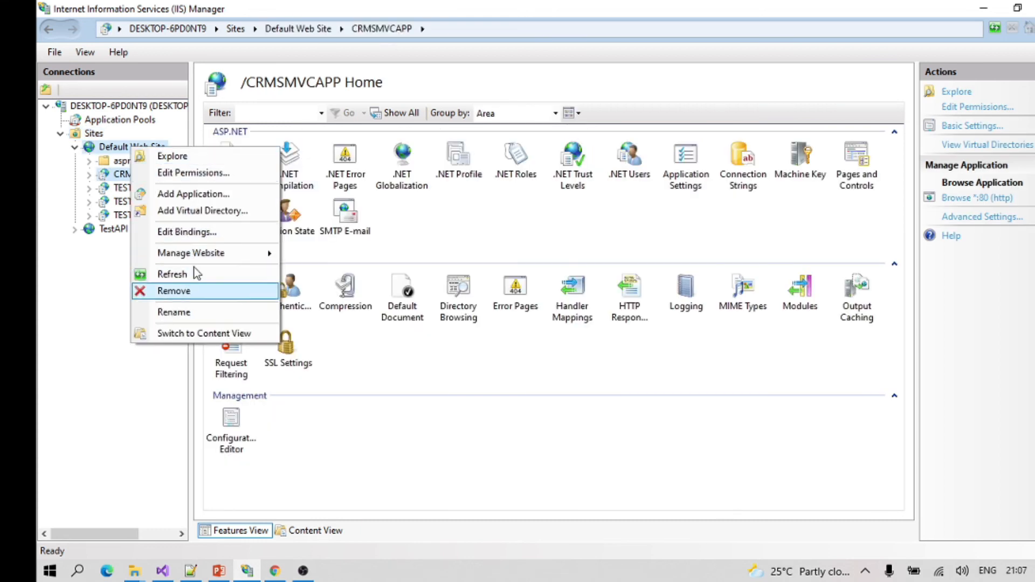
click(194, 195)
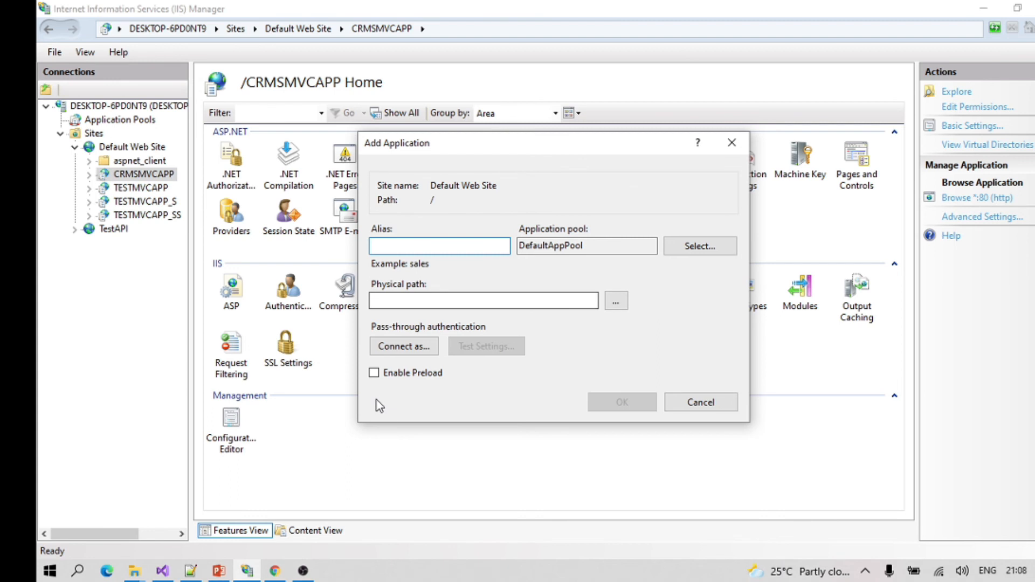
click(681, 407)
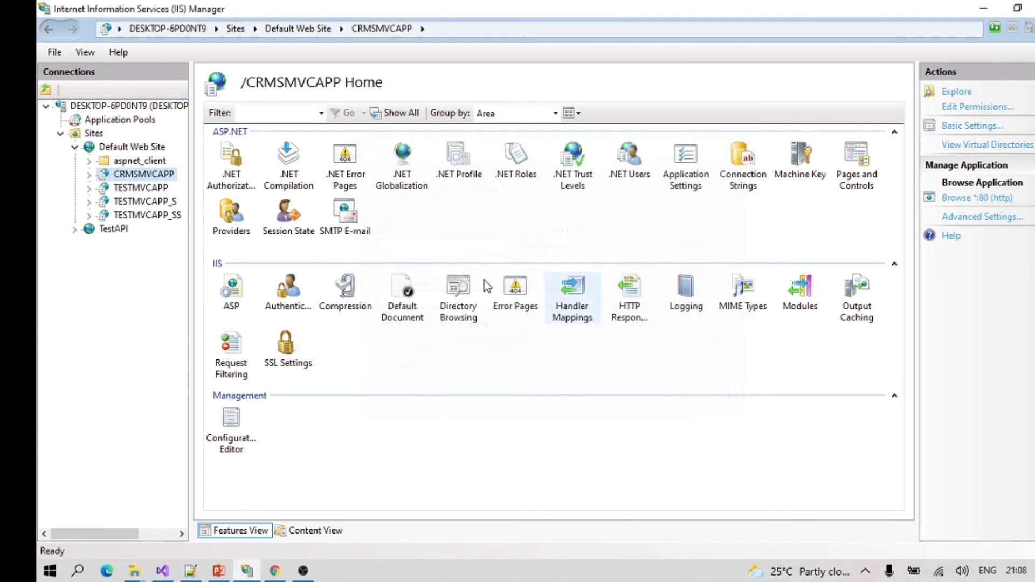
right_click(120, 124)
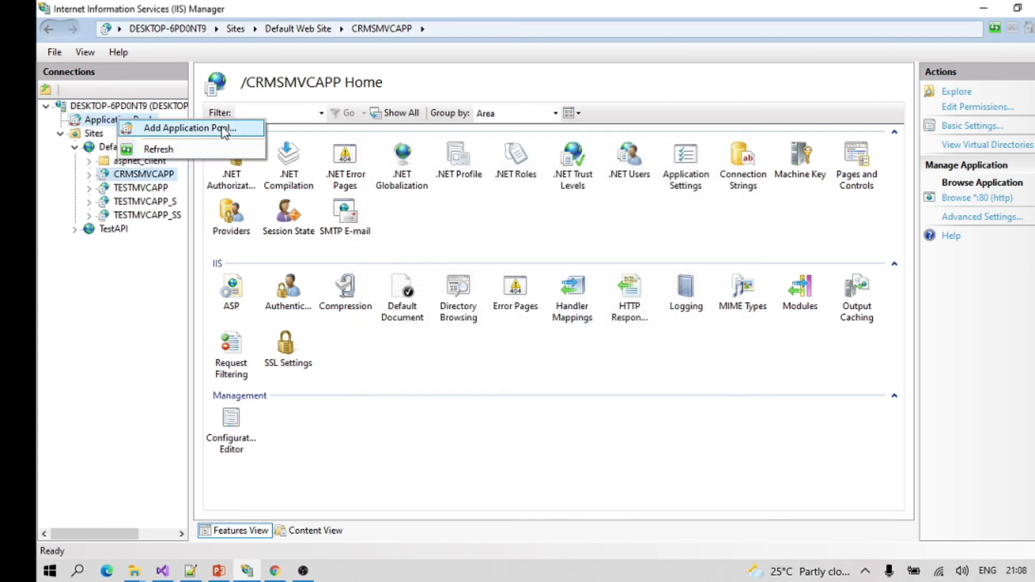
click(156, 128)
click(620, 362)
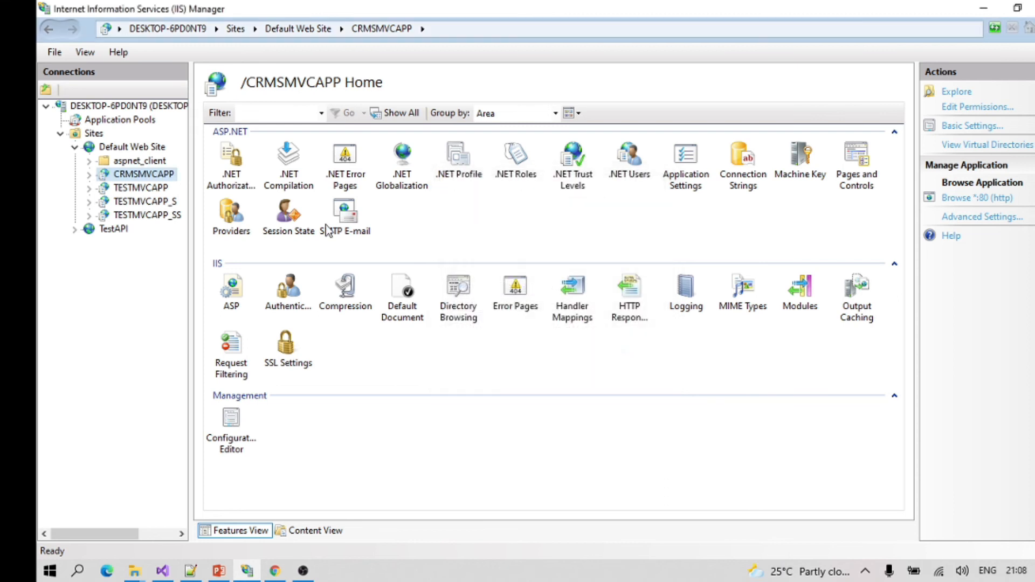
right_click(93, 135)
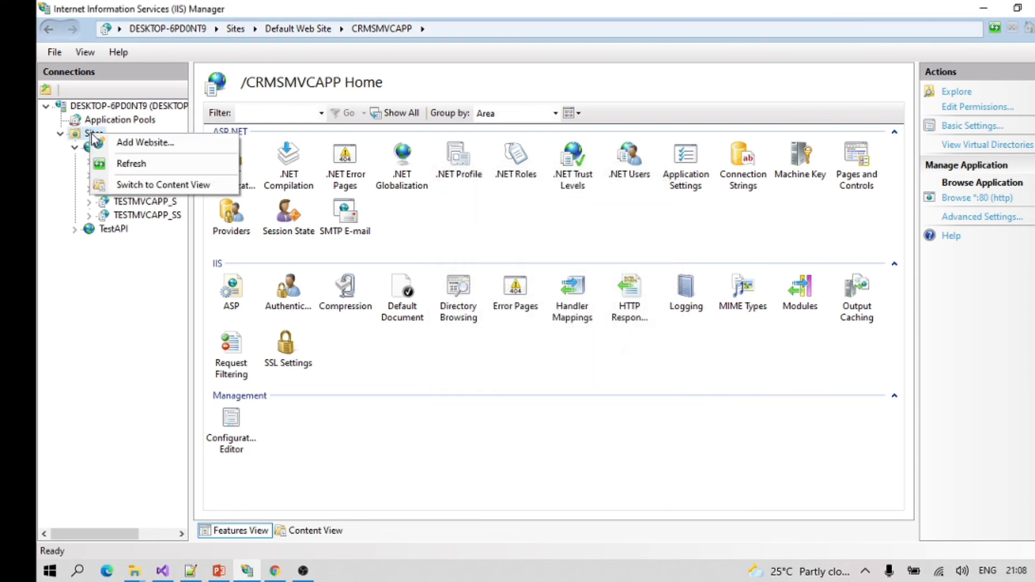
click(160, 144)
click(405, 280)
text(www.testmvcapp.com)
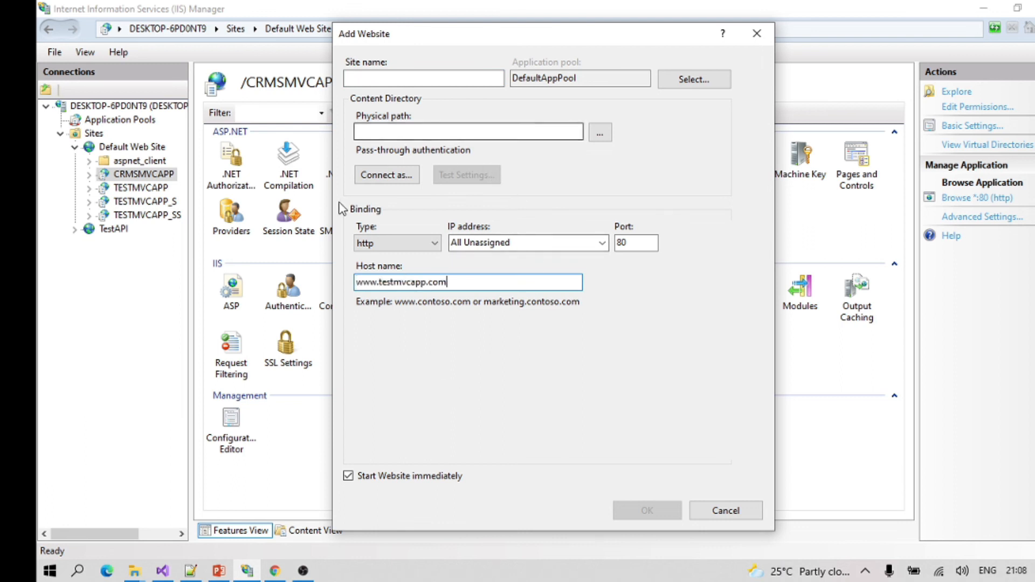
click(381, 76)
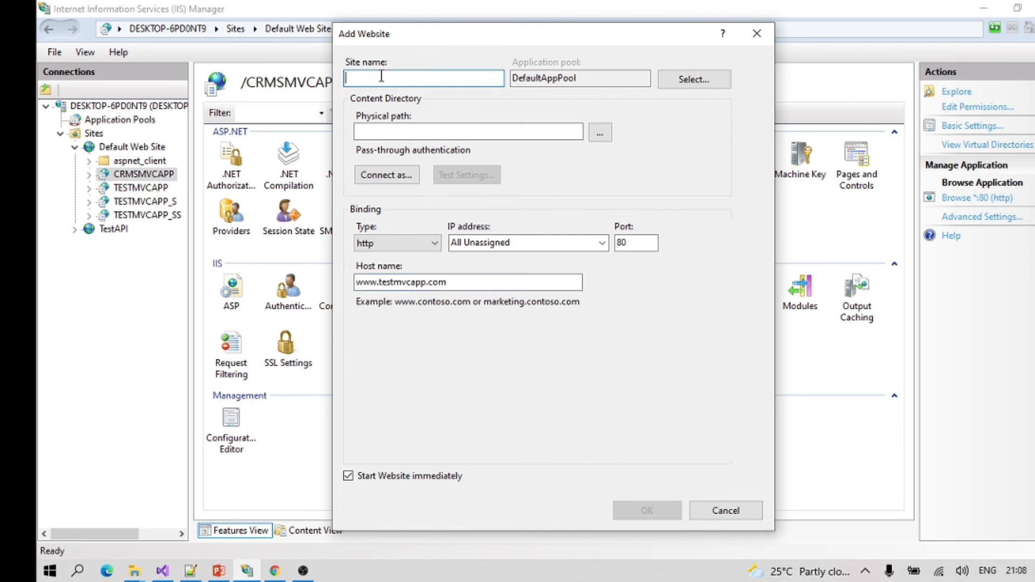
text(TestMVCApp)
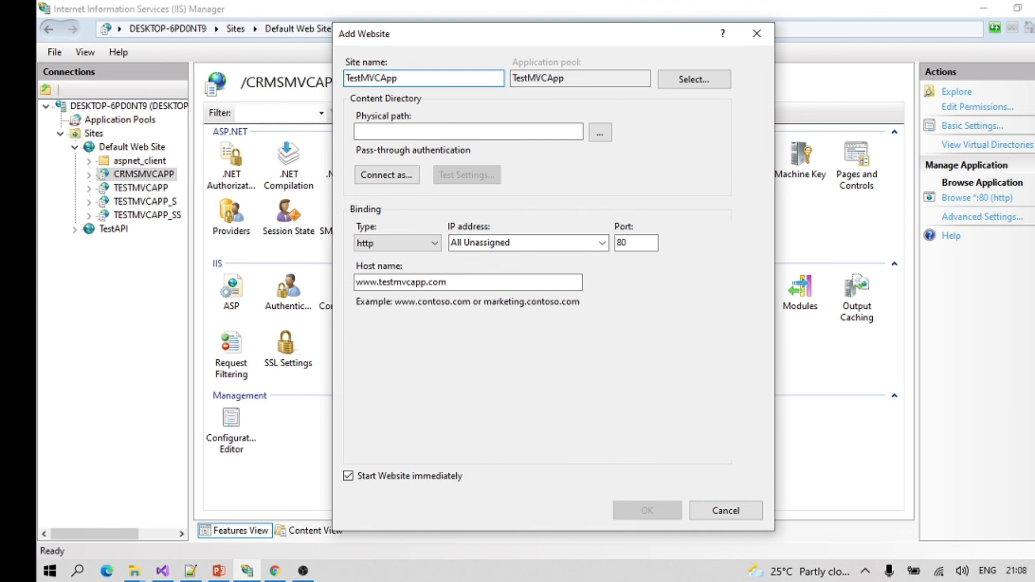
text(N)
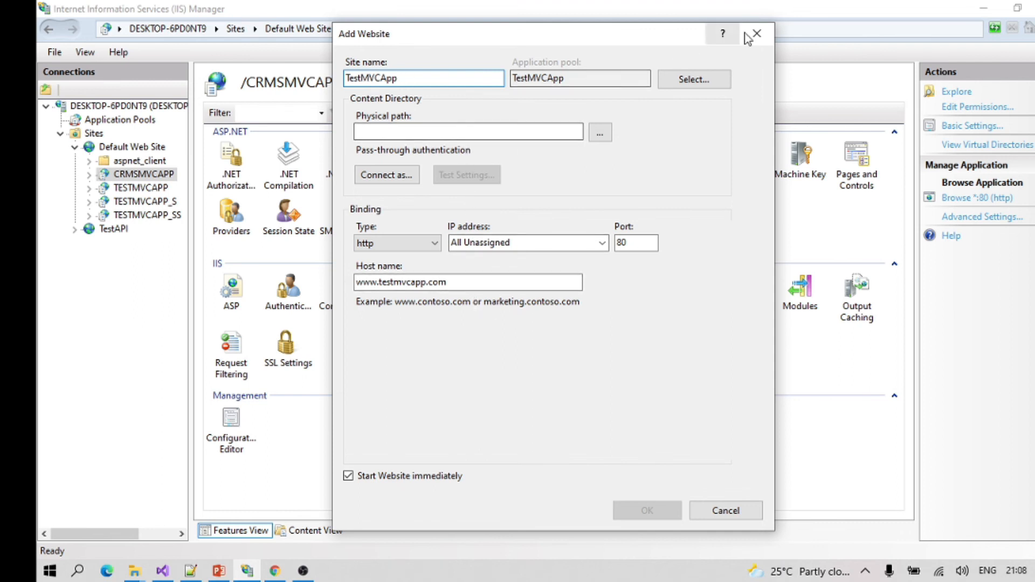
click(736, 512)
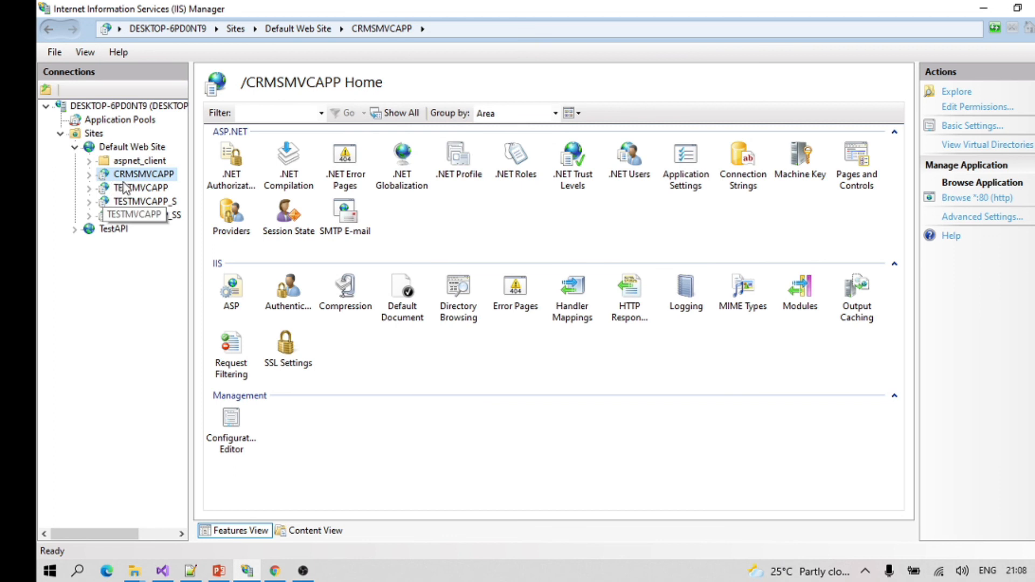
- Explore the TESTMVCAPP application's content folder, copy its full folder path and close the folder window
click(142, 188)
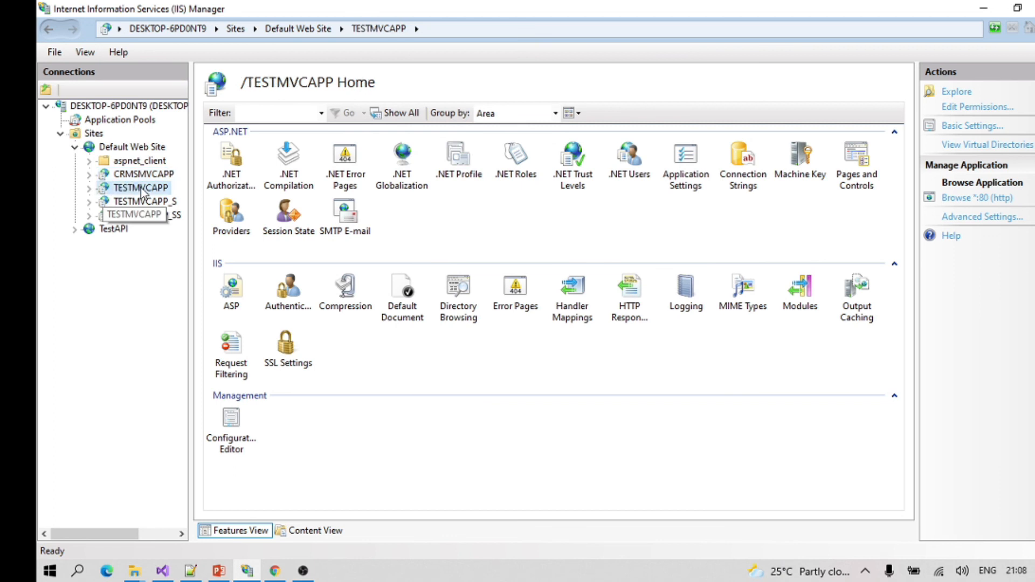
click(957, 93)
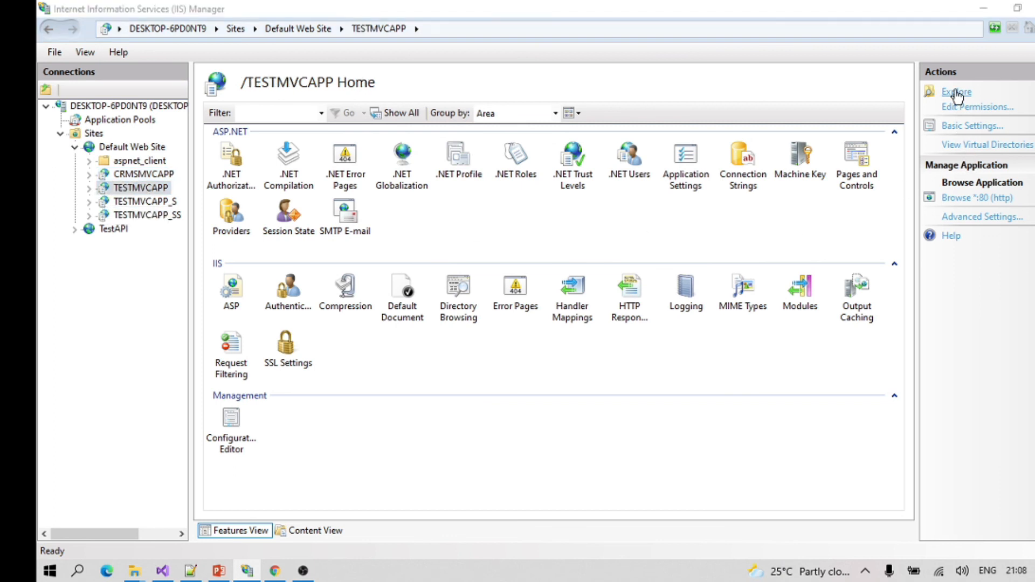
click(604, 117)
key(ctrl+c)
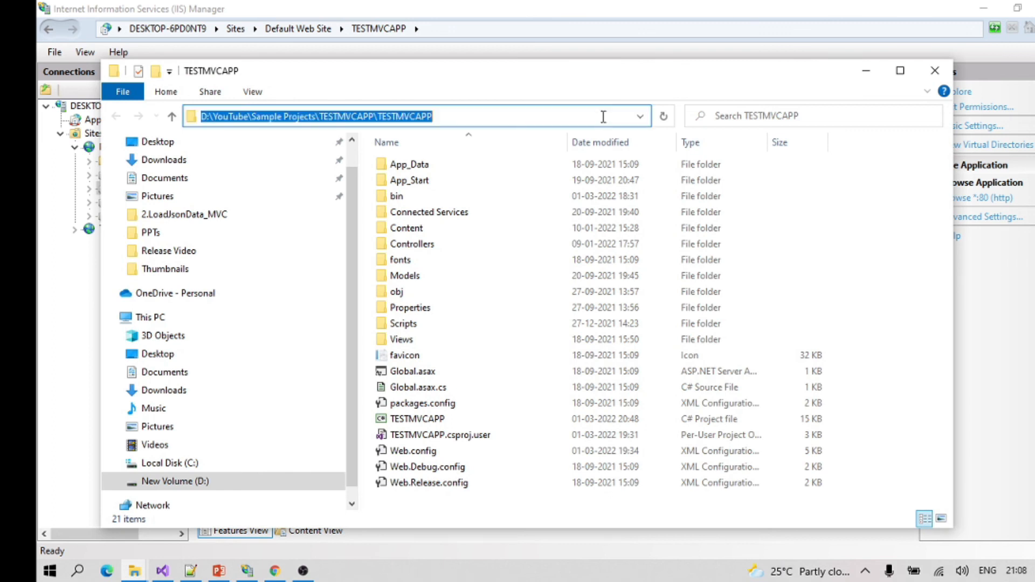
click(935, 71)
- Start adding a website under Sites and set its physical path to D:\YouTube\Sample Projects\TESTMVCAPP\TESTMVCAPP
click(115, 152)
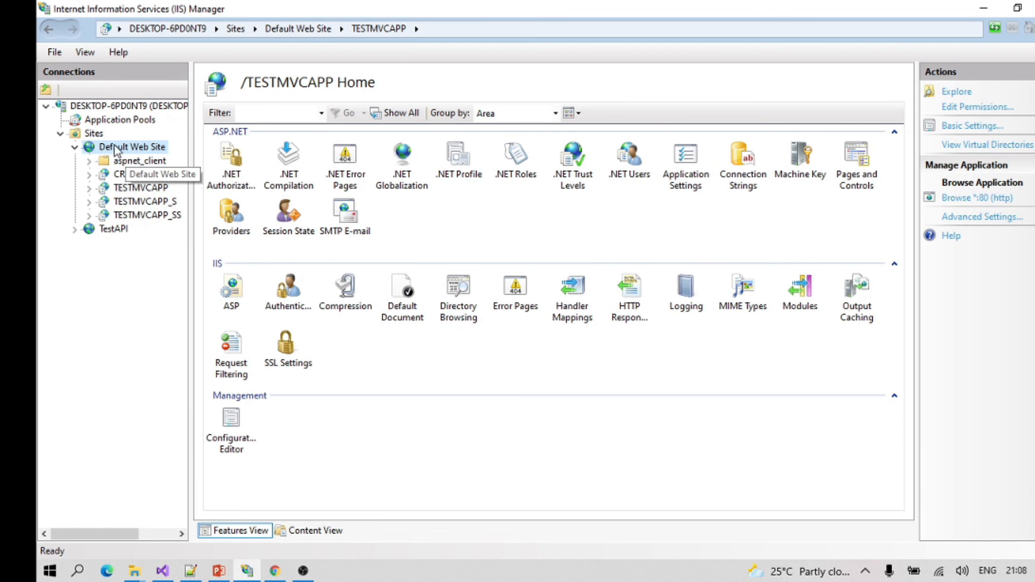
click(93, 134)
right_click(89, 136)
click(141, 145)
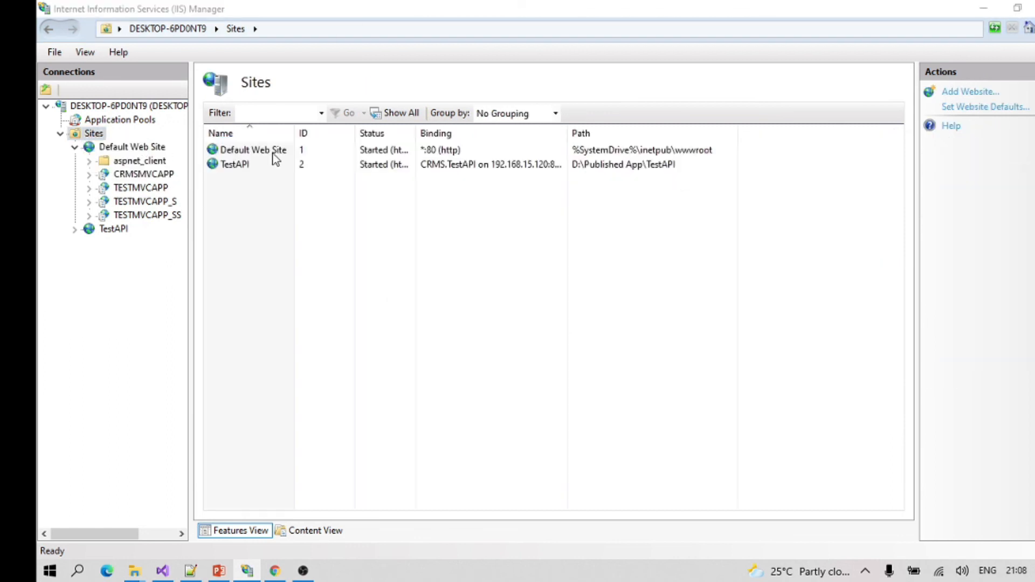
click(396, 132)
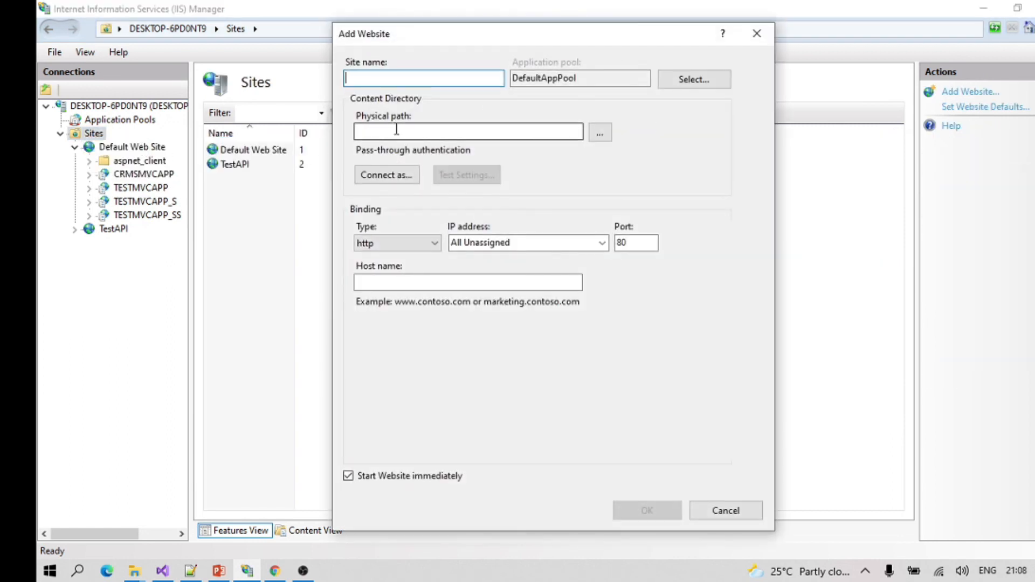
key(ctrl+v)
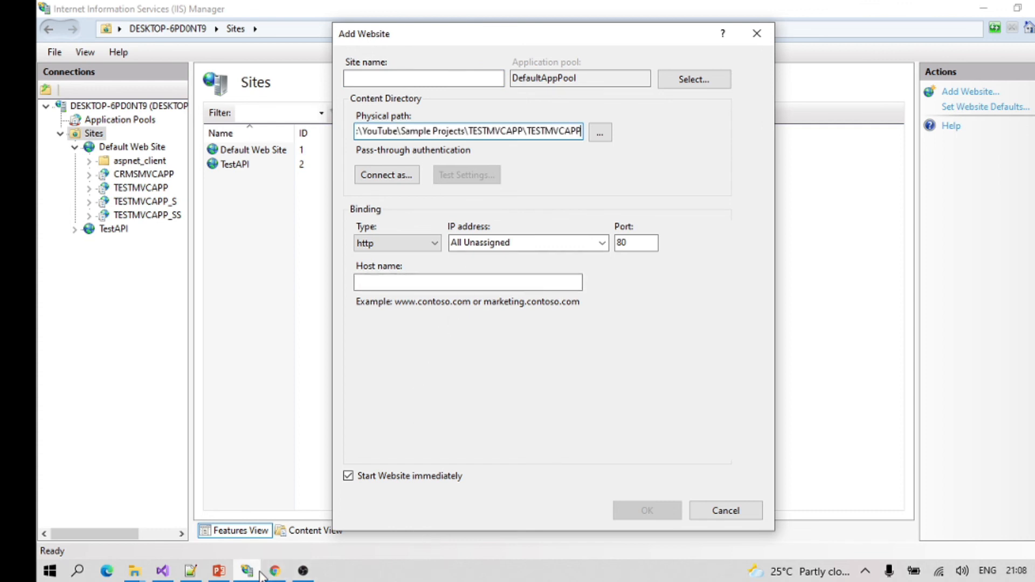
mouse_move(278, 576)
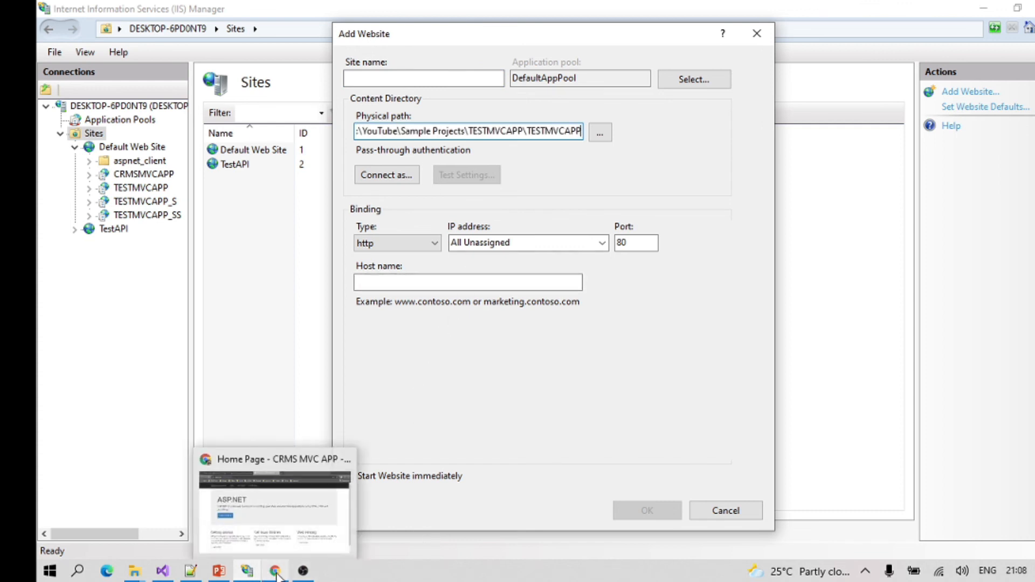
mouse_move(135, 574)
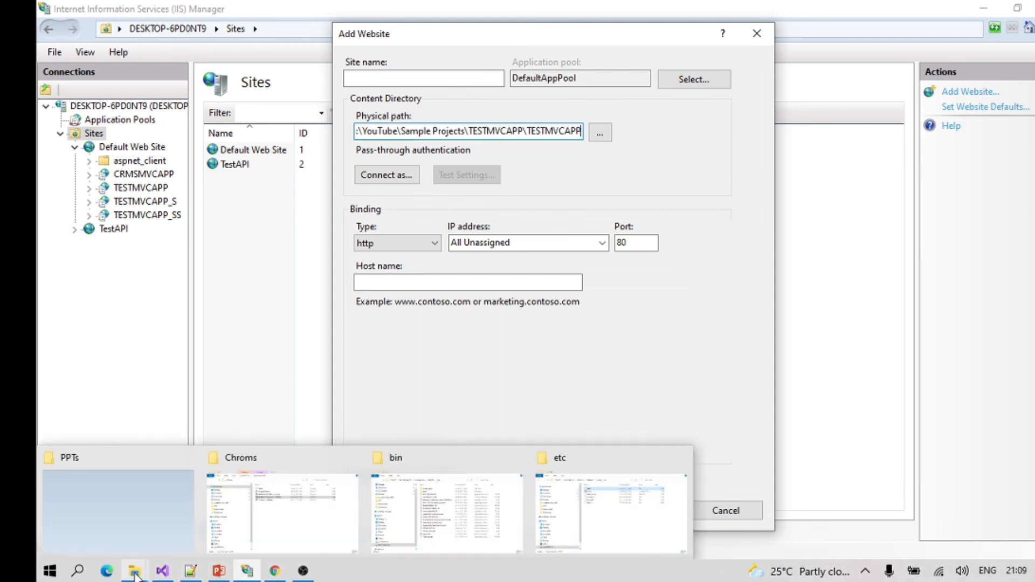
click(542, 532)
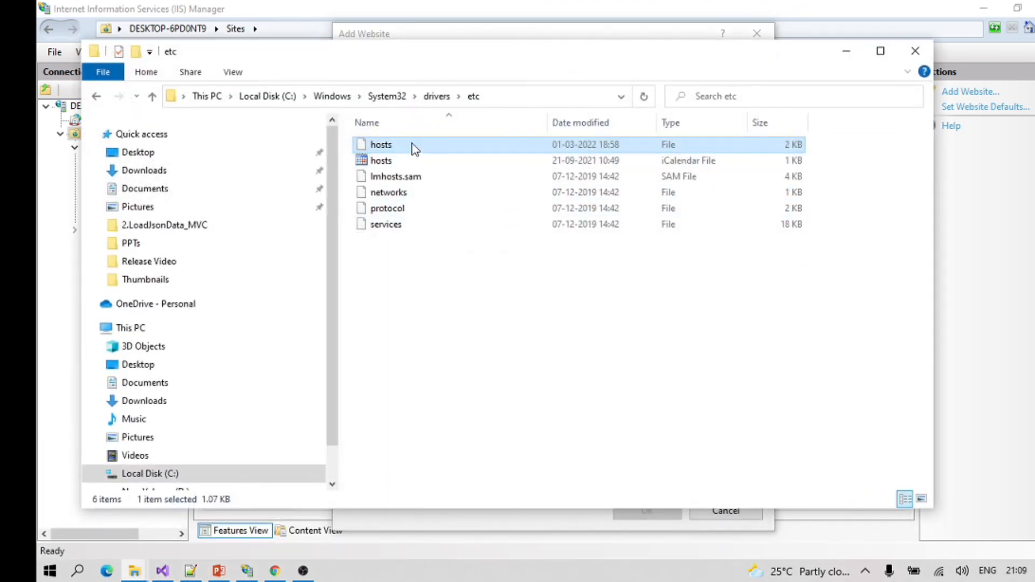
right_click(415, 149)
click(250, 188)
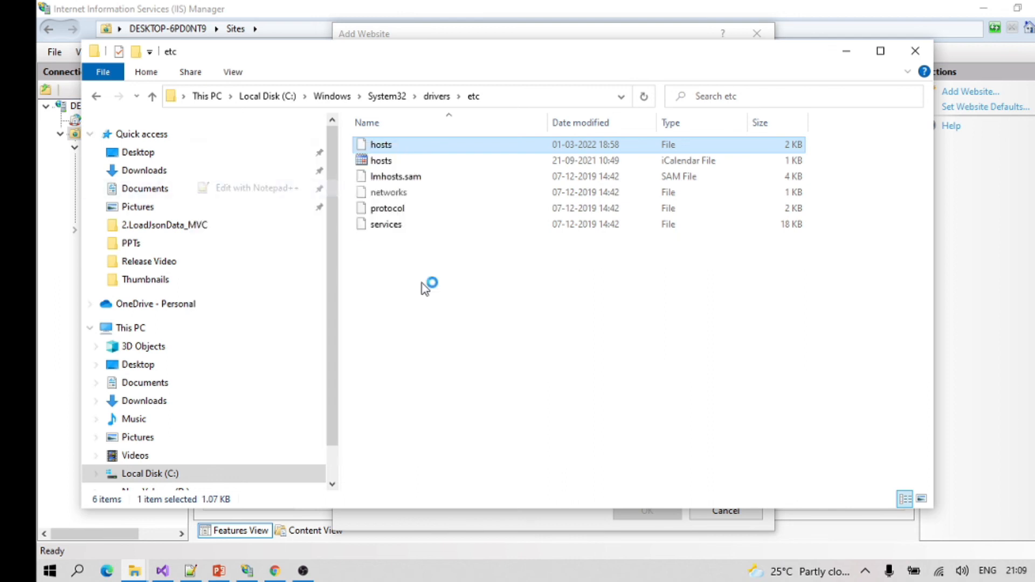
click(257, 395)
drag(257, 396, 161, 397)
key(ctrl+c)
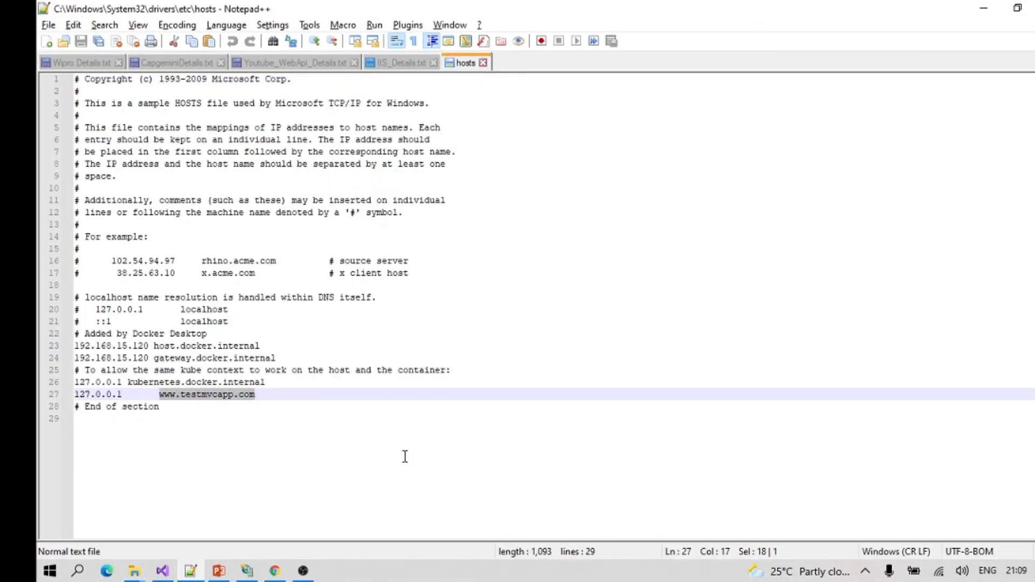
click(984, 8)
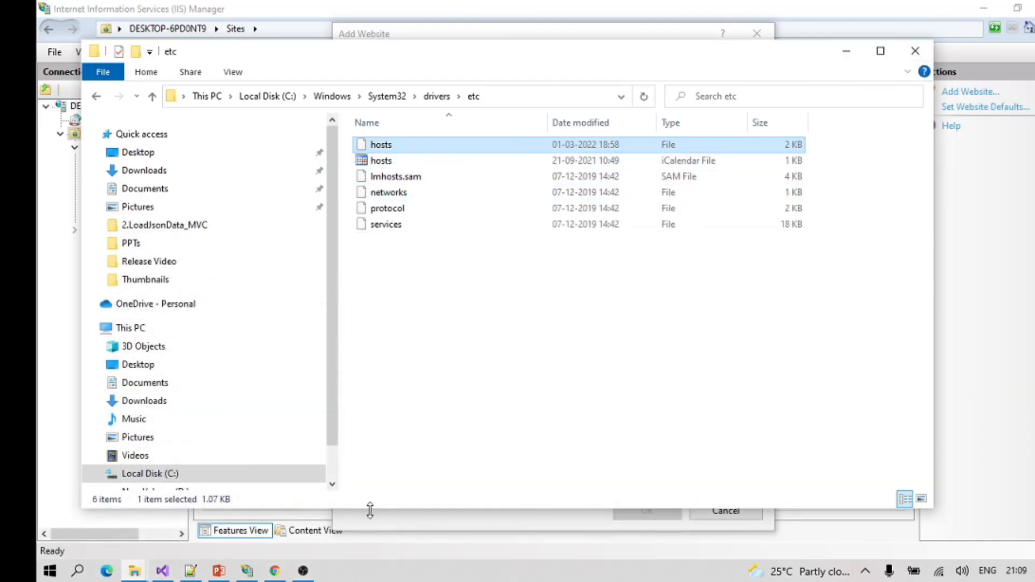
click(247, 571)
click(410, 284)
key(ctrl+v)
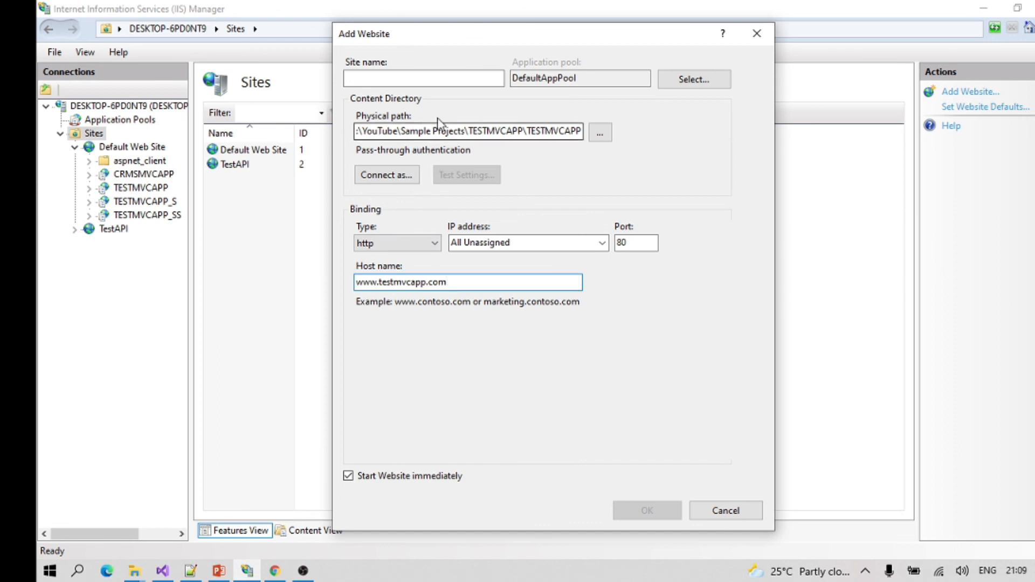
click(396, 79)
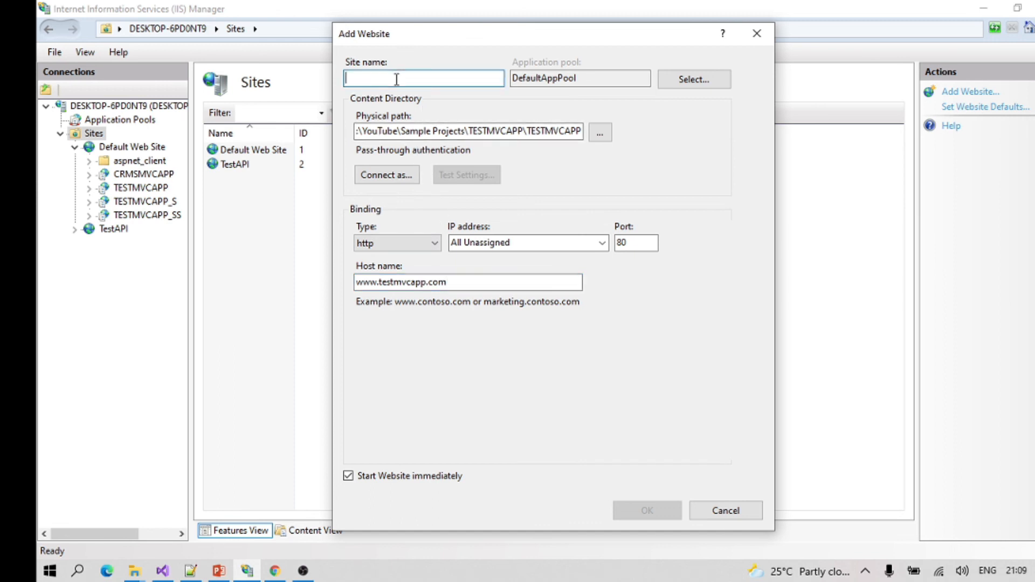
text(Tes)
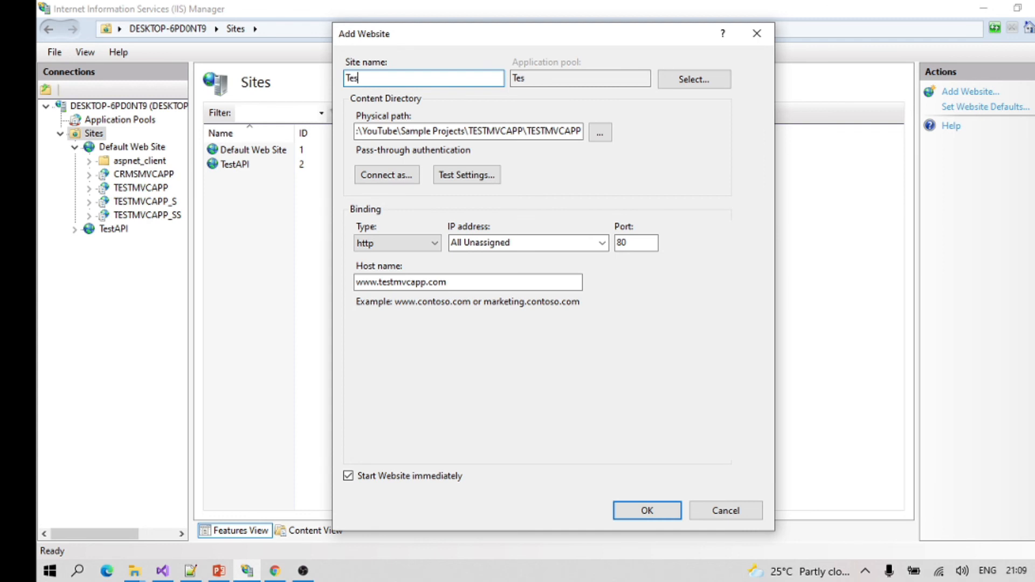
text(tMVCApps)
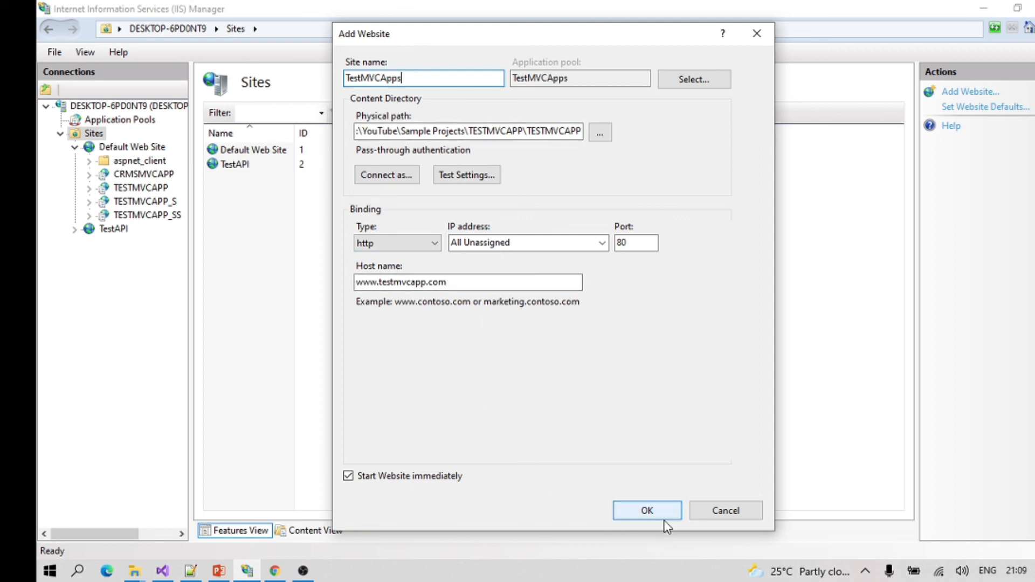
click(647, 511)
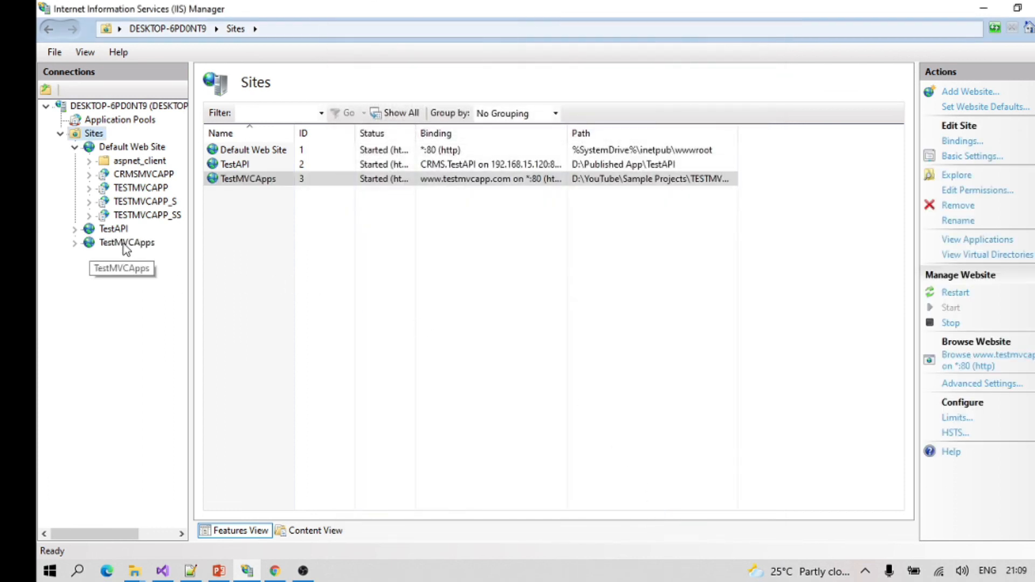
- Browse the new TestMVCApps website on port 80, check its address in Chrome and close the tab
click(124, 245)
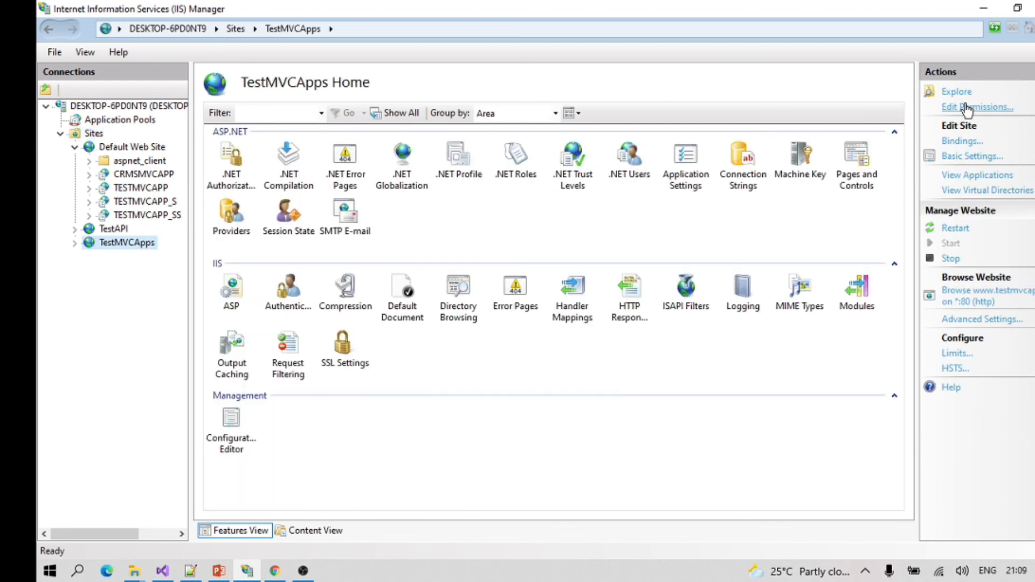
click(965, 301)
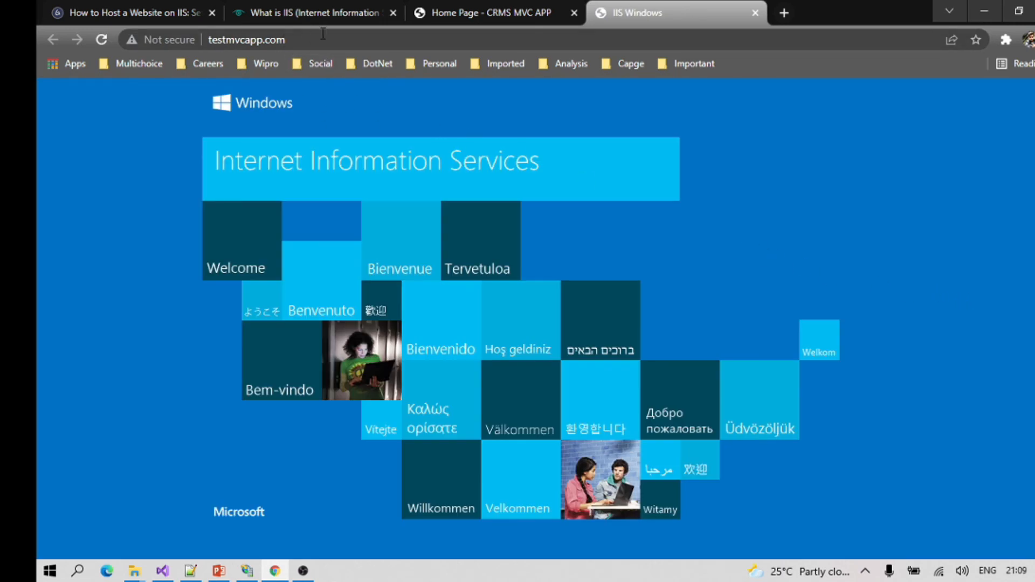
click(351, 33)
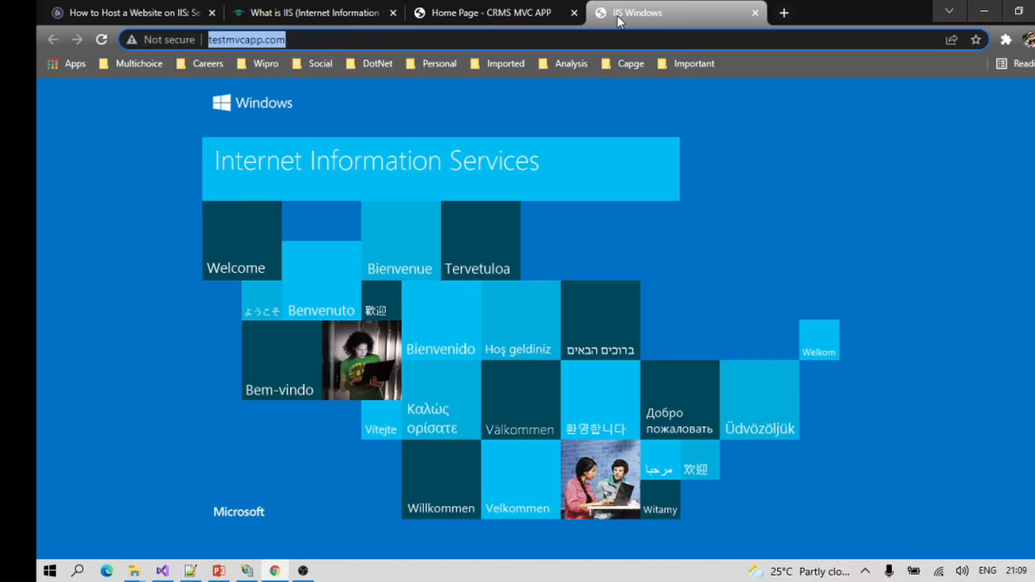
click(757, 12)
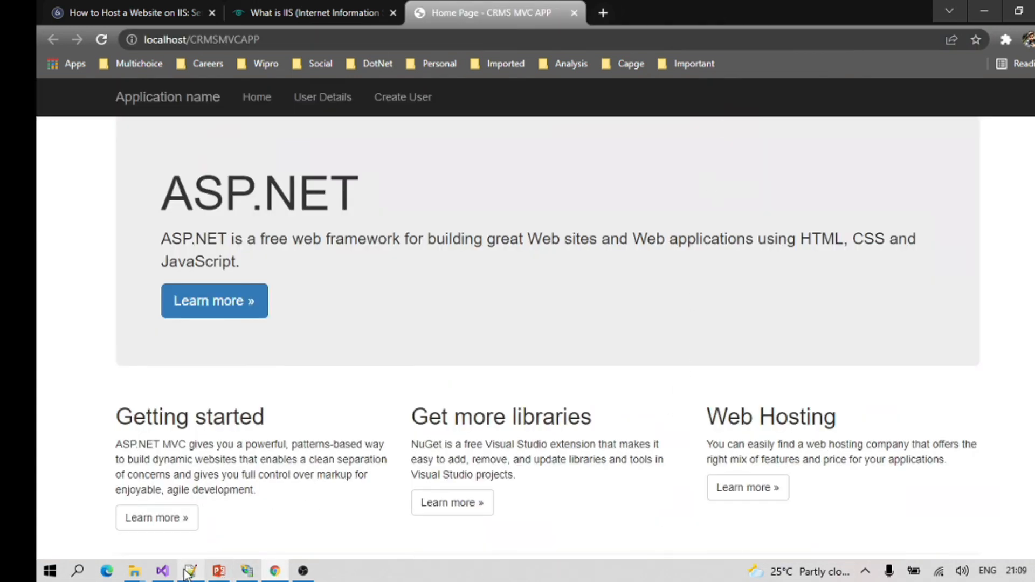
- Return to IIS Manager, explore the TestMVCApps website's content folder and close the folder window
click(247, 571)
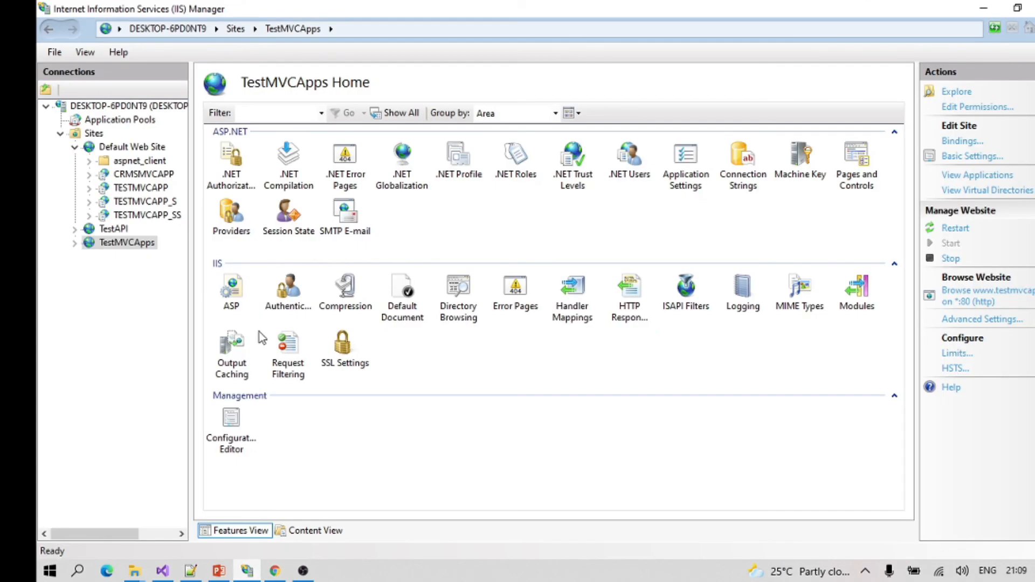
right_click(133, 245)
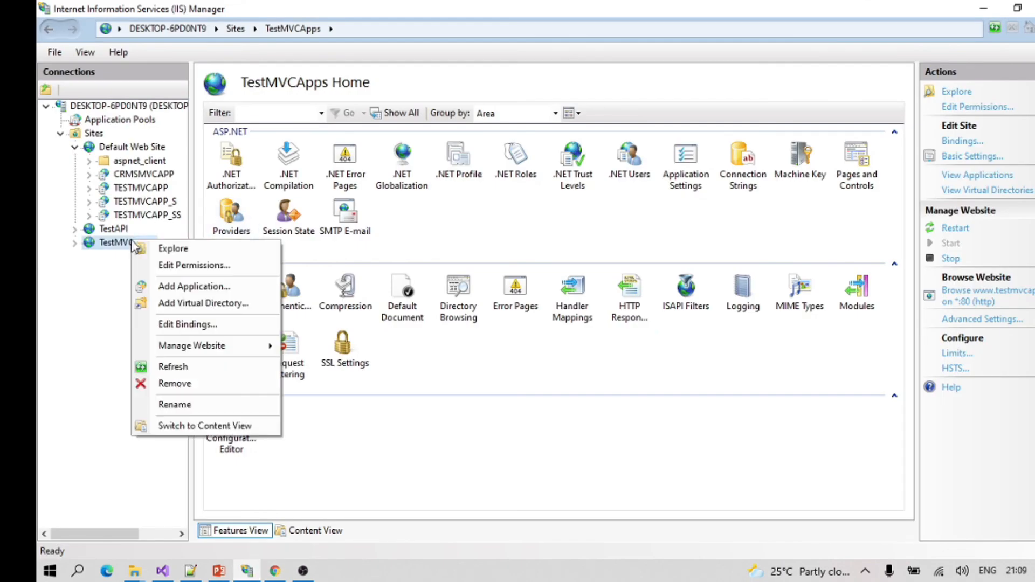
click(181, 248)
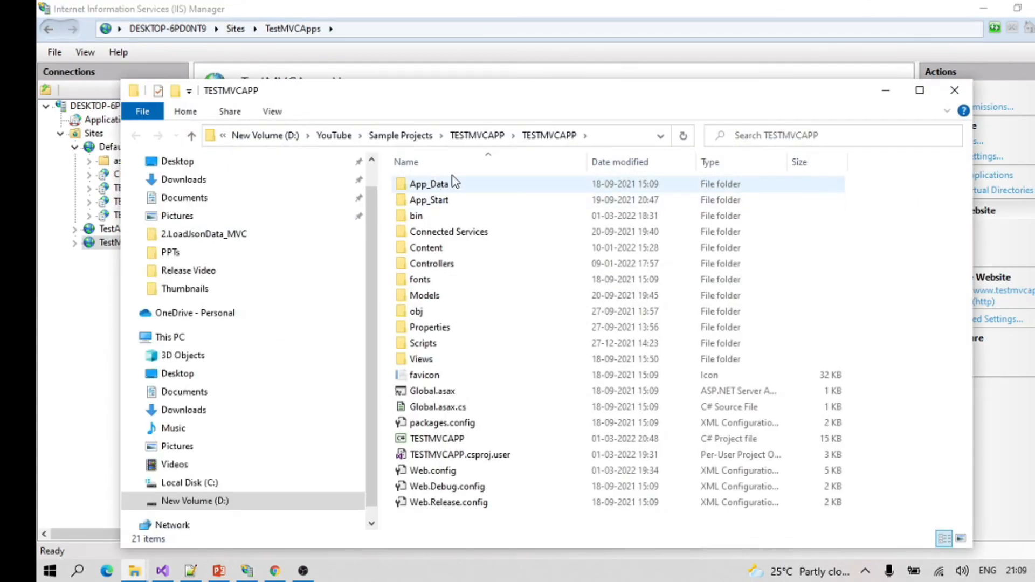
click(963, 96)
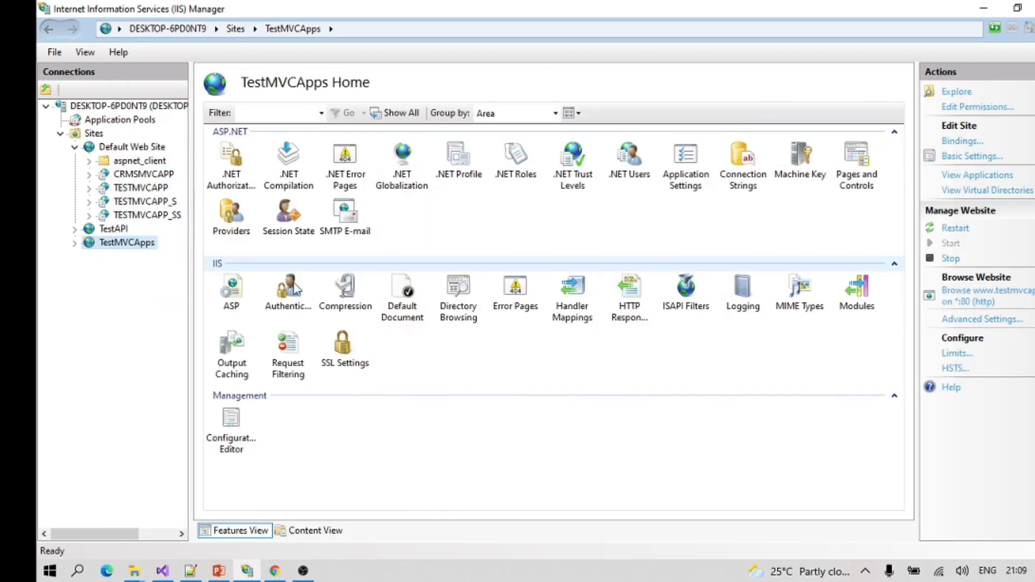
- Review the TestMVCApps website's advanced settings and application pool selection, leaving both dialogs without changes
right_click(124, 246)
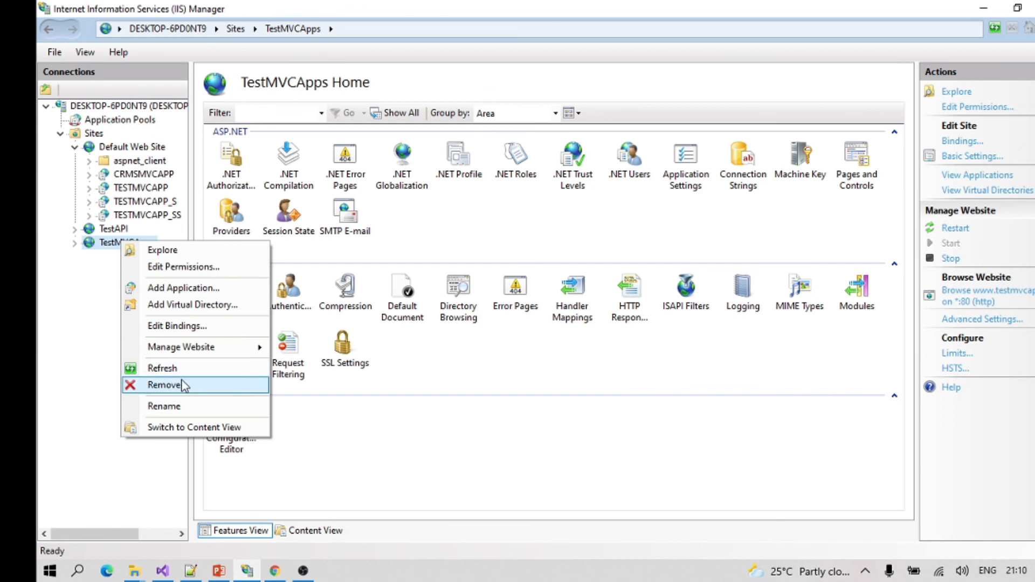
mouse_move(190, 348)
click(345, 424)
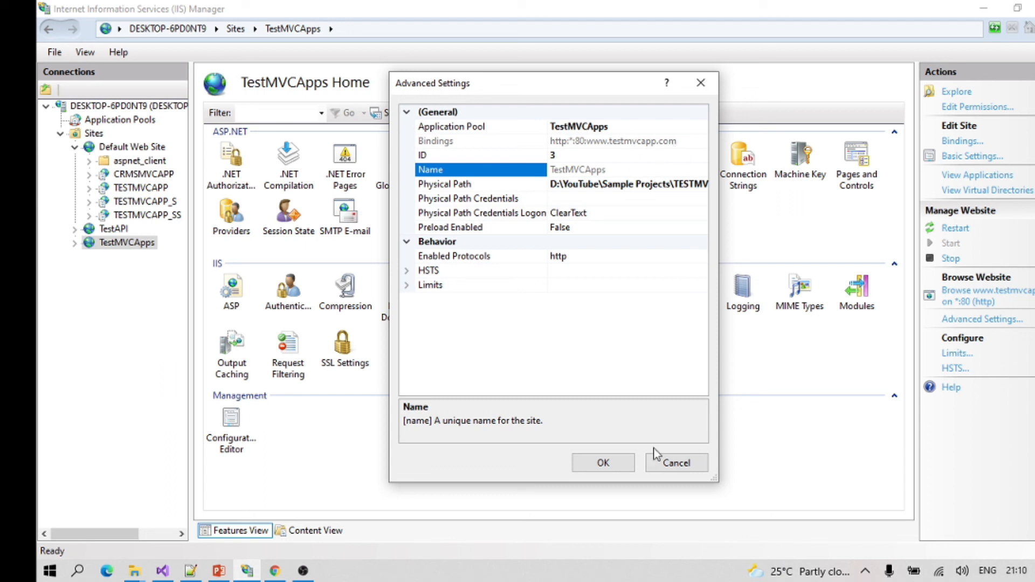
click(671, 463)
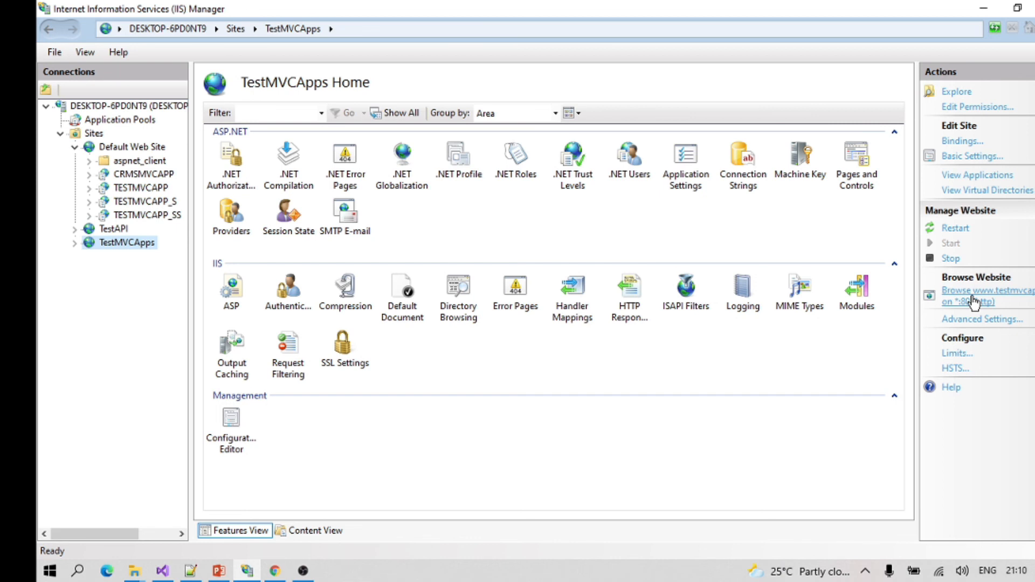
right_click(134, 246)
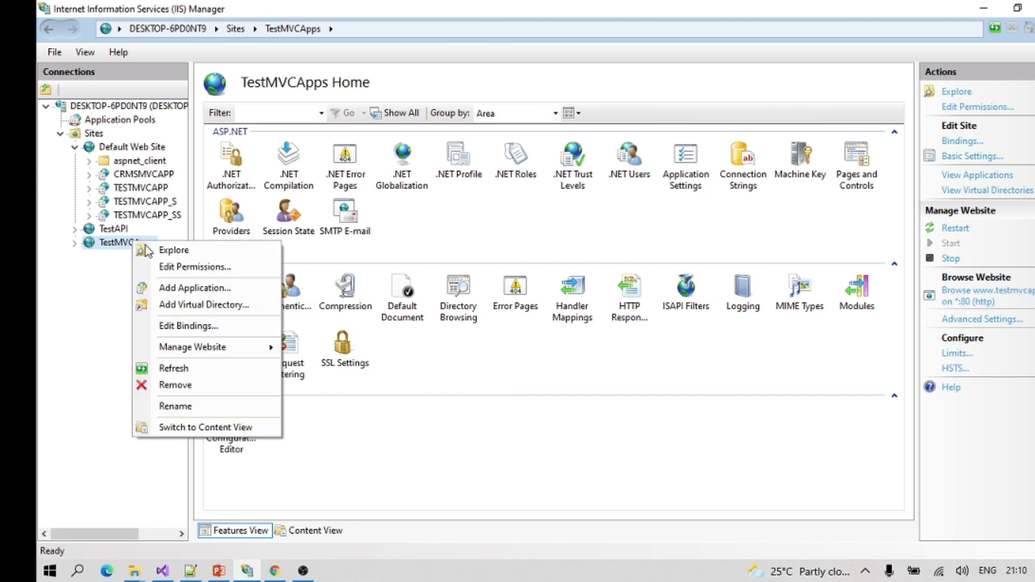
mouse_move(237, 347)
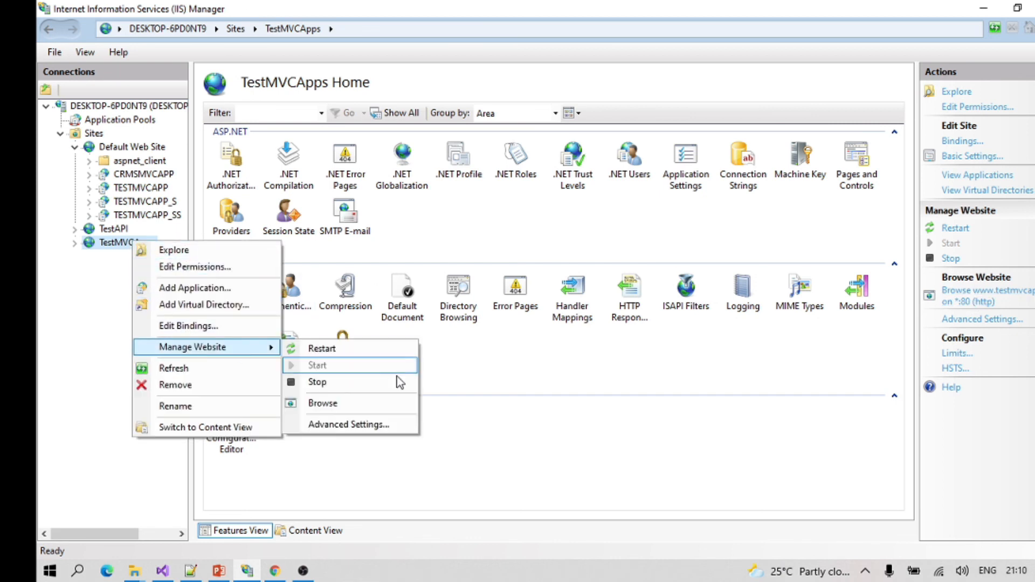
click(363, 425)
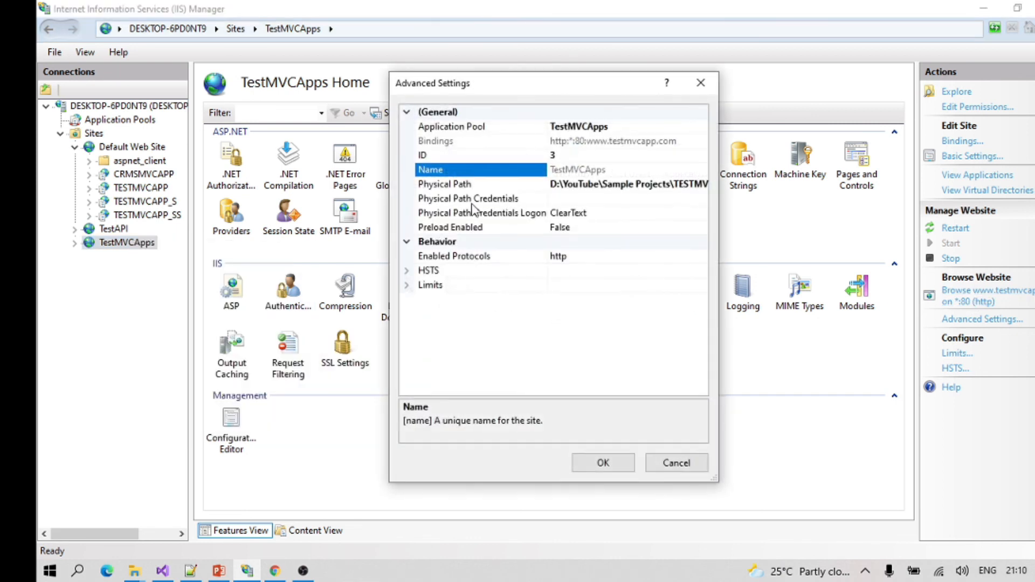
click(605, 126)
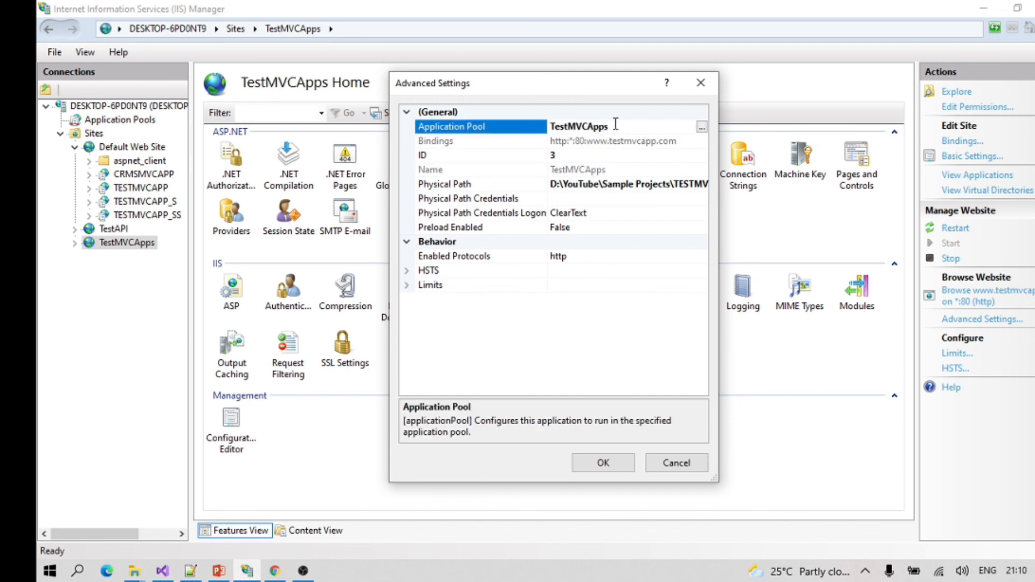
click(701, 128)
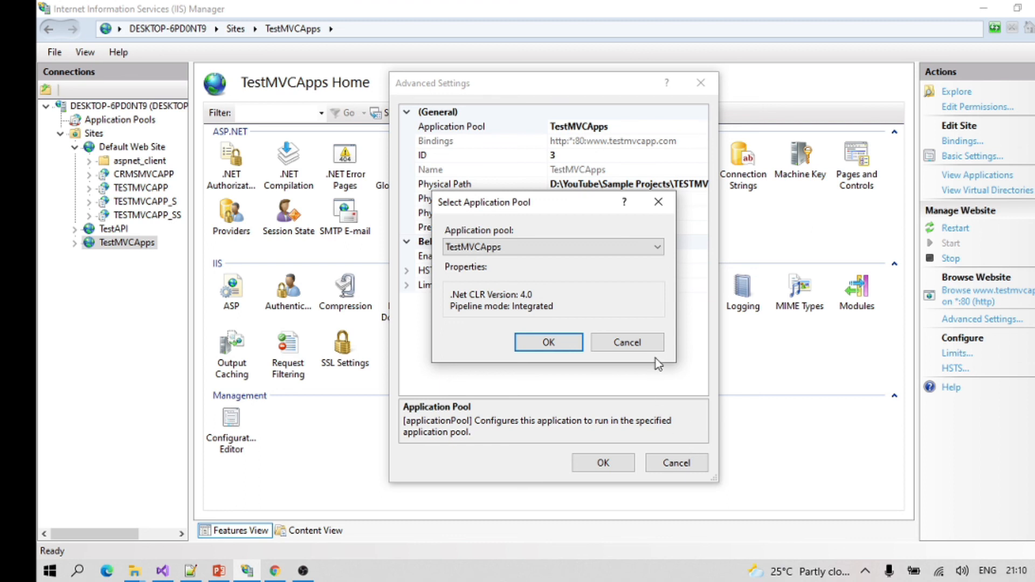
click(644, 348)
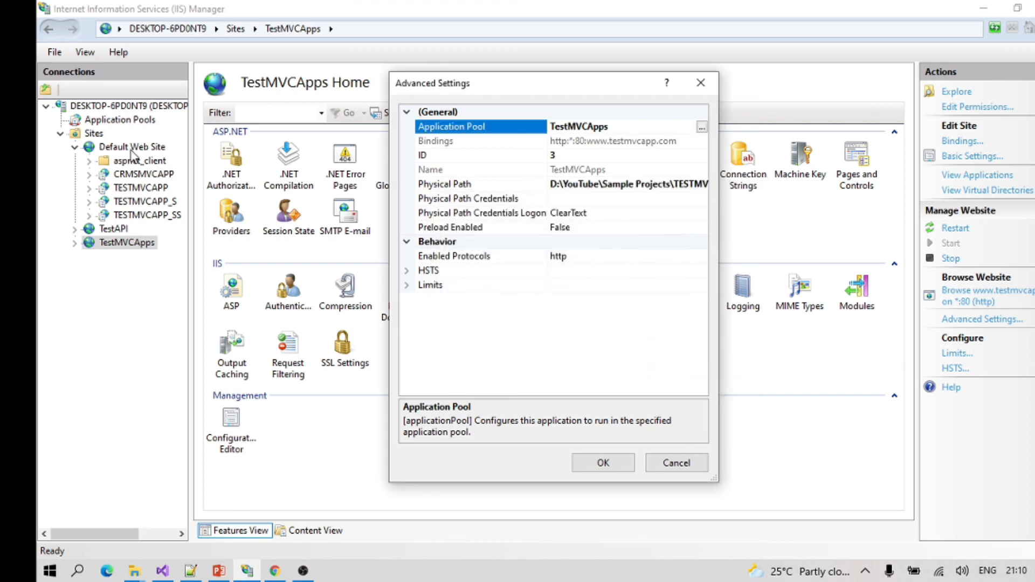
click(677, 468)
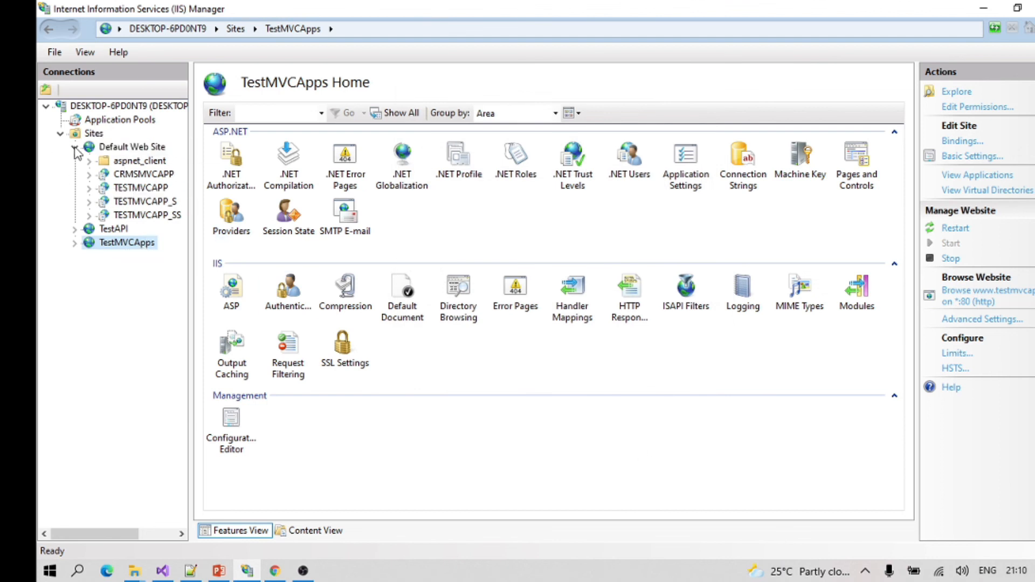
- Check the server's Application Pools list, and refresh the TestMVCApps website
click(108, 121)
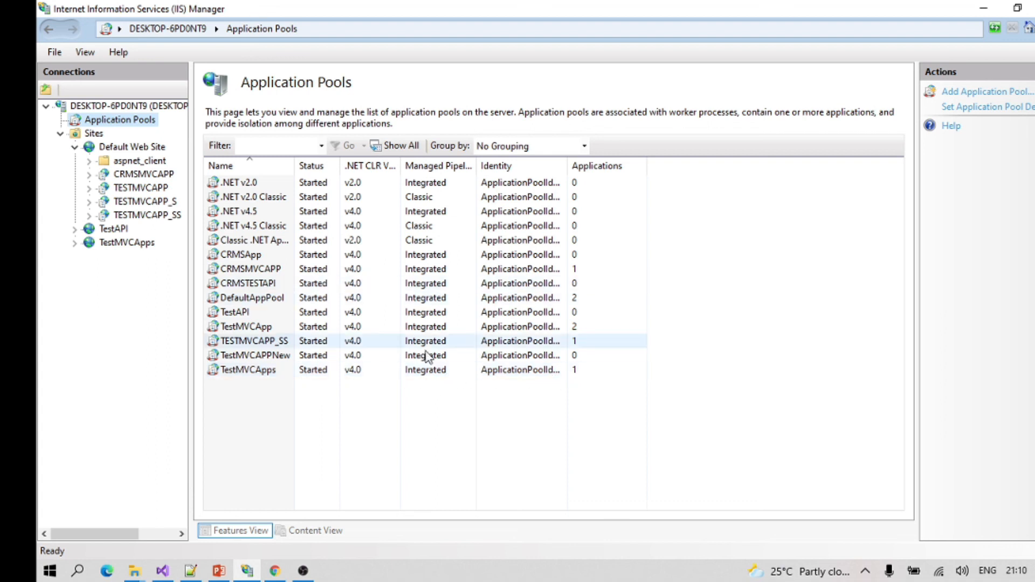
click(138, 246)
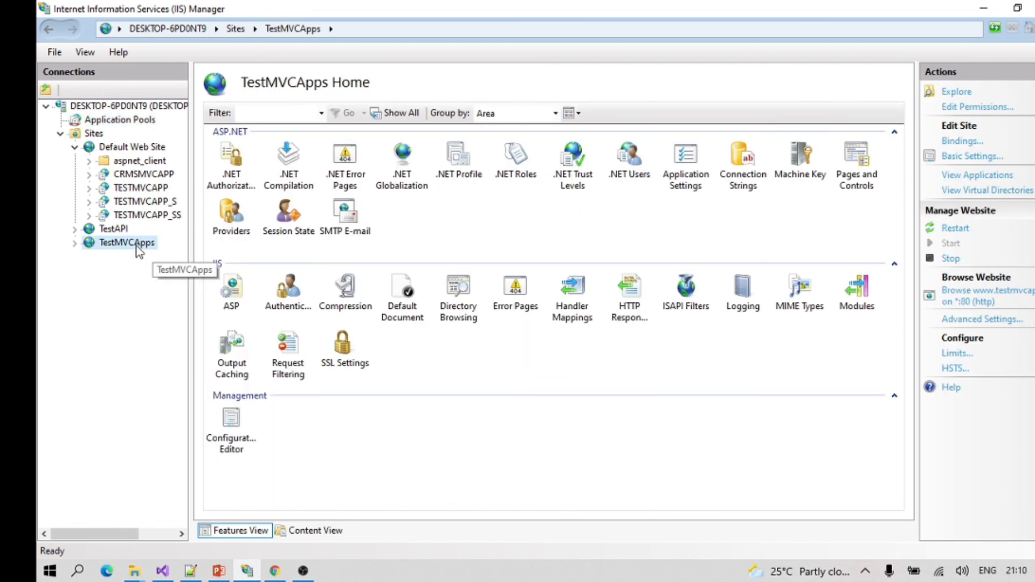
right_click(134, 245)
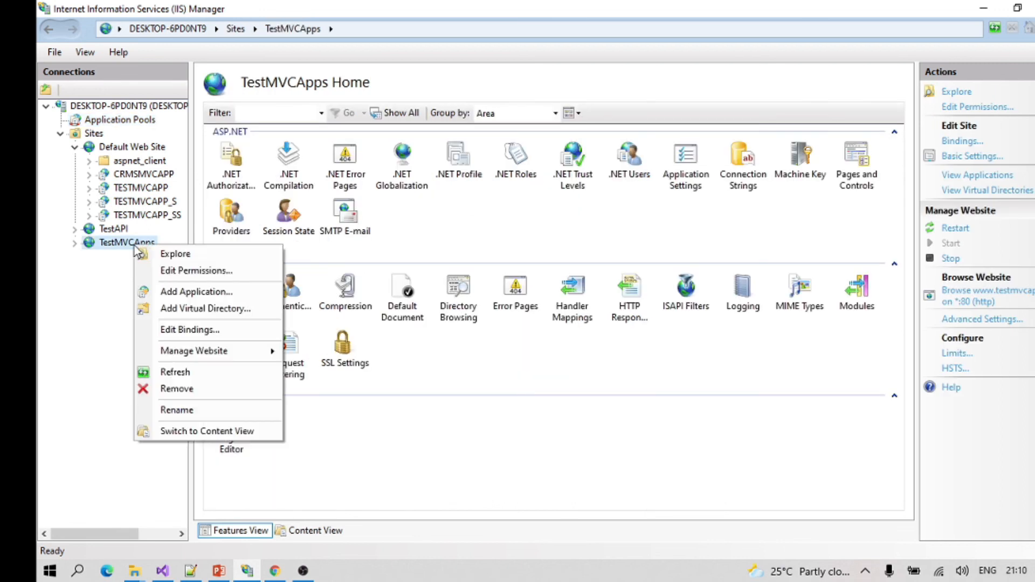
click(183, 373)
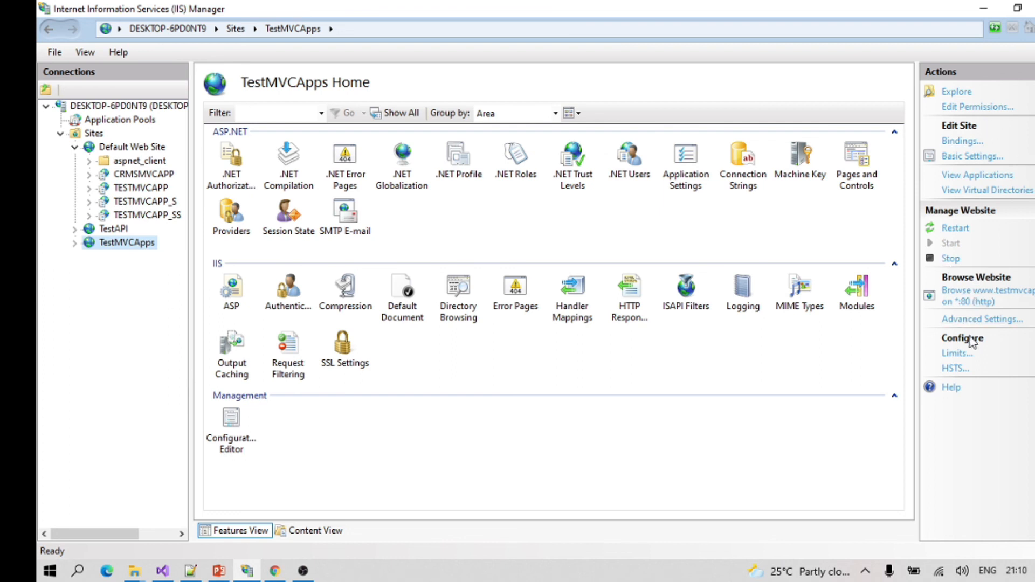
click(967, 296)
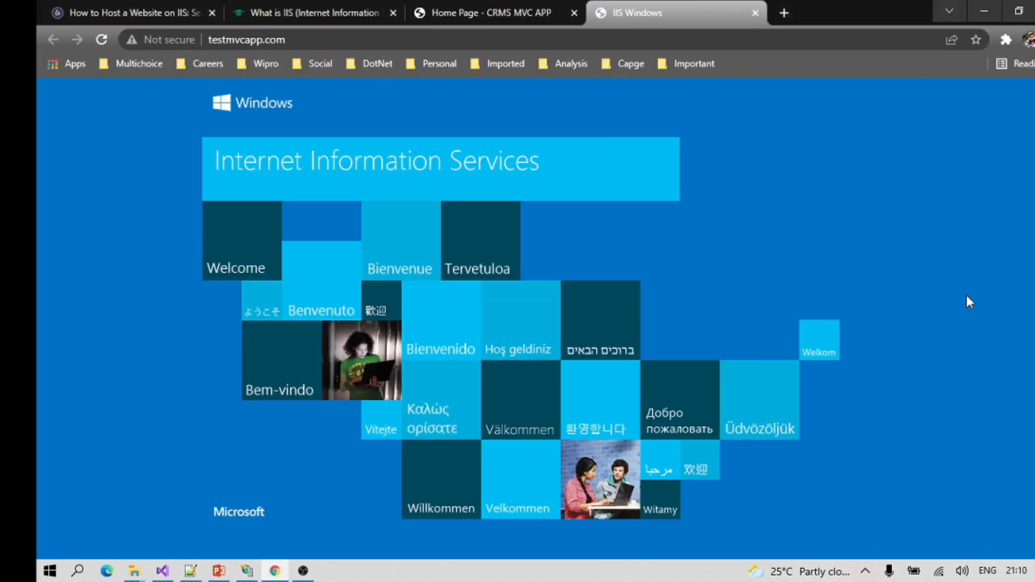
click(299, 41)
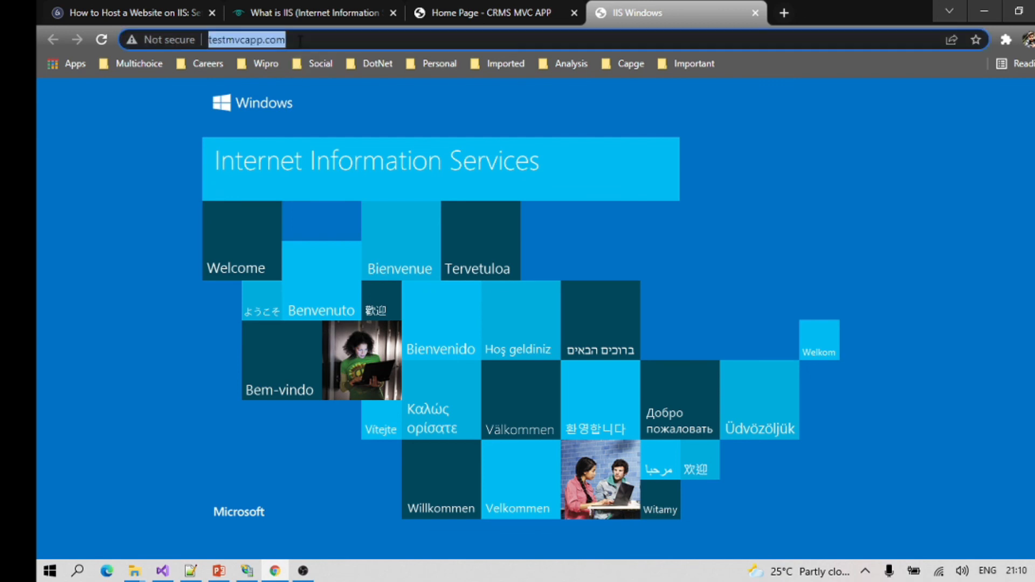
click(318, 40)
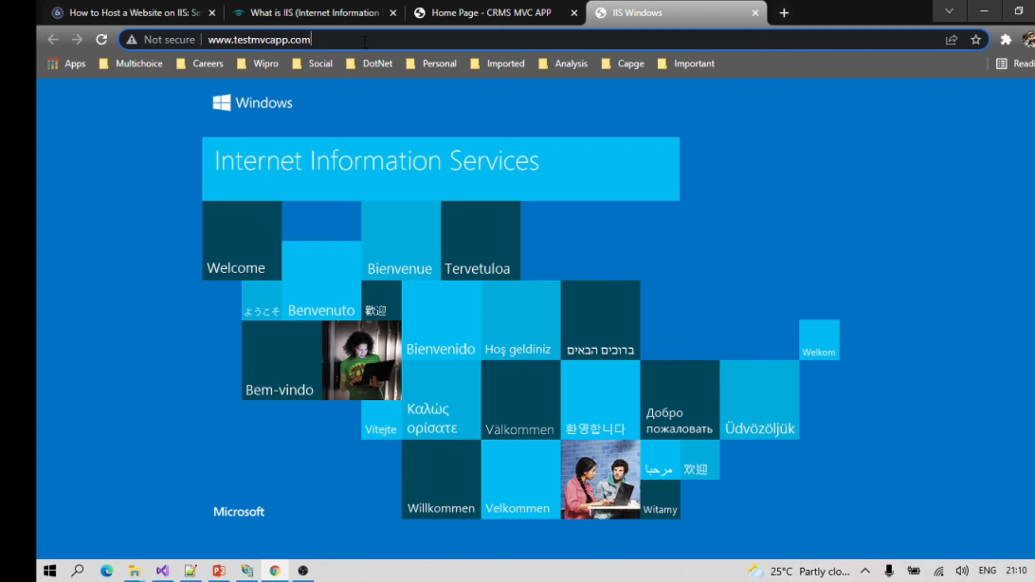
text(\)
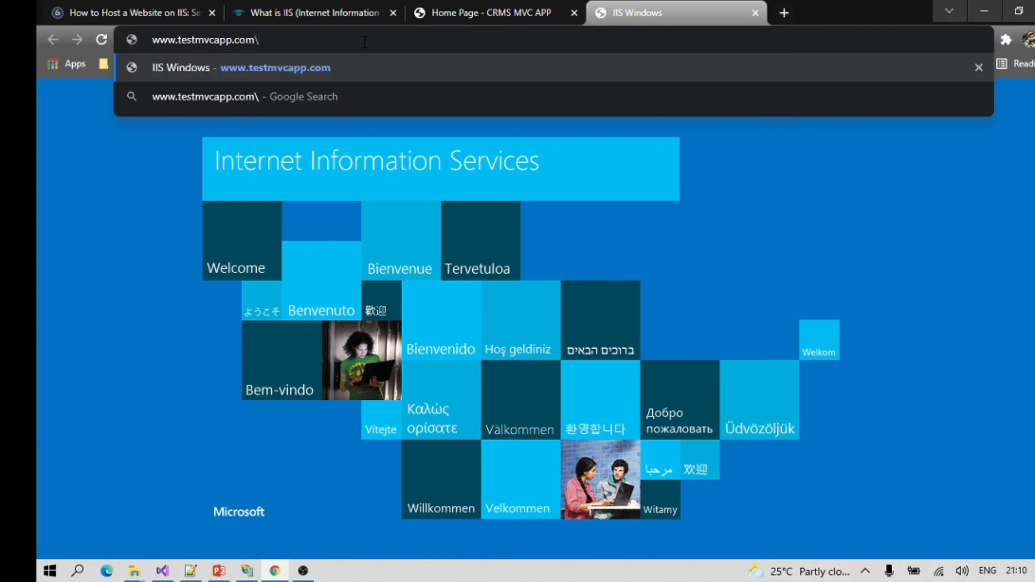
key(BackSpace)
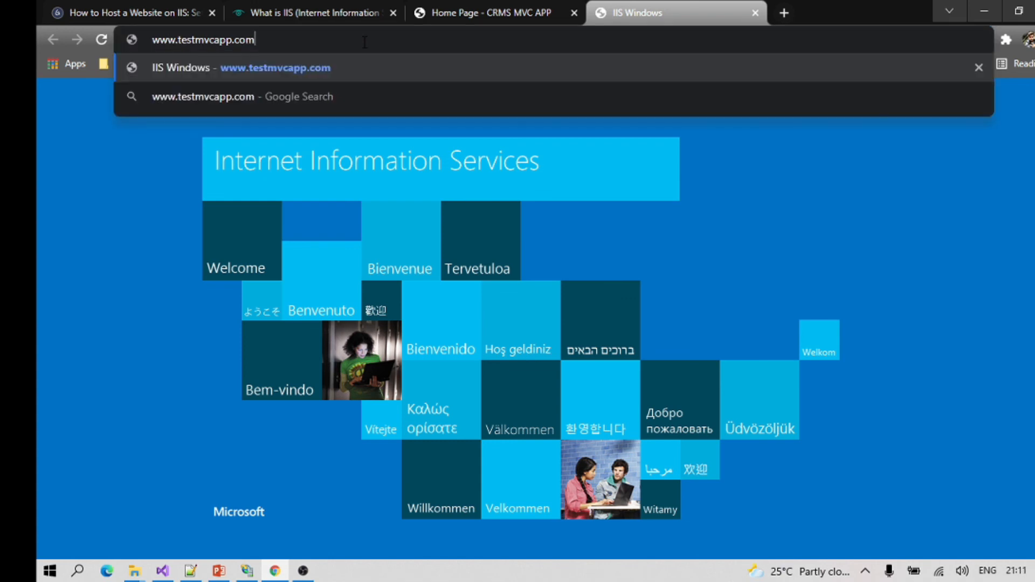
key(Return)
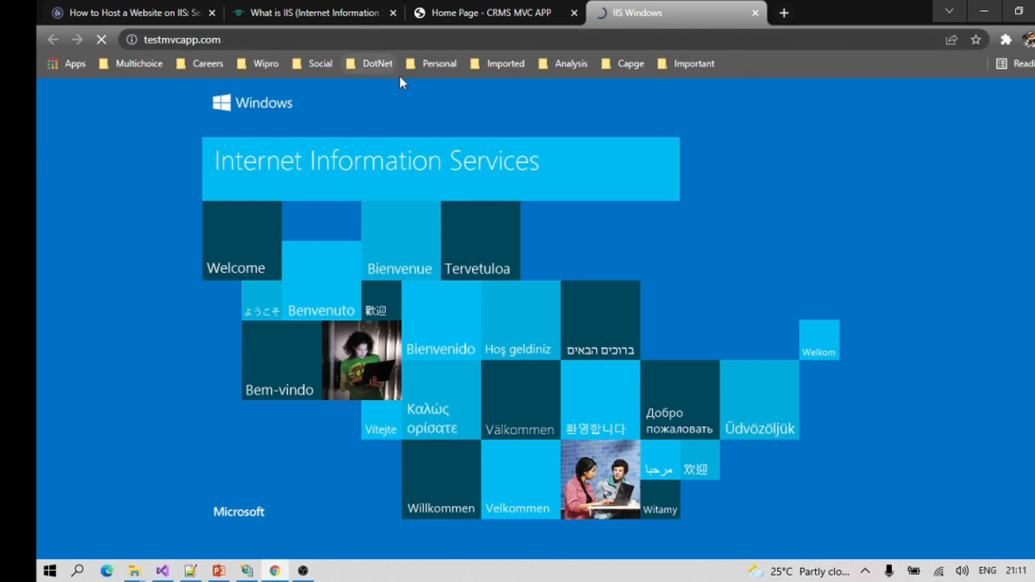
key(alt+Tab)
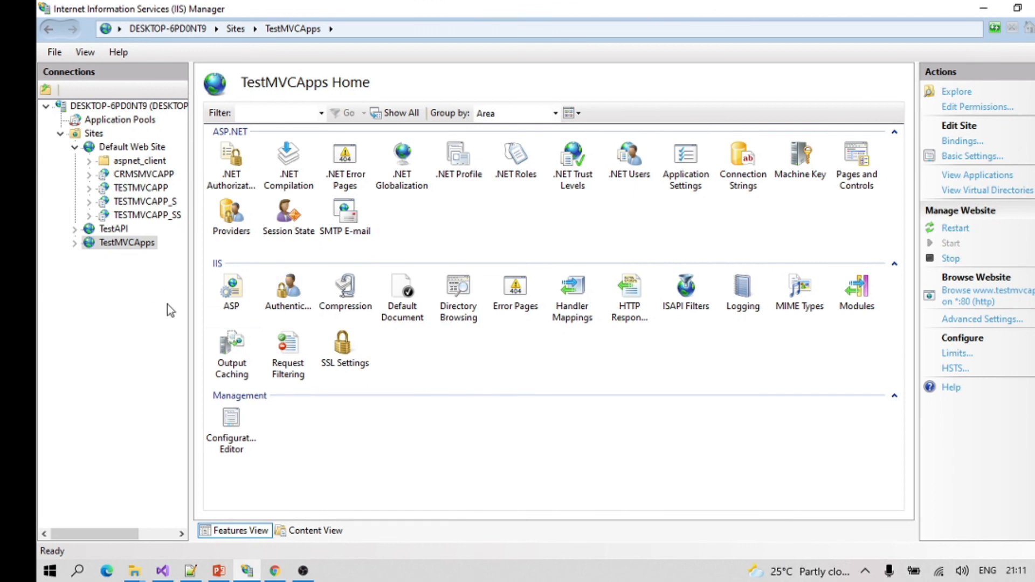
click(275, 572)
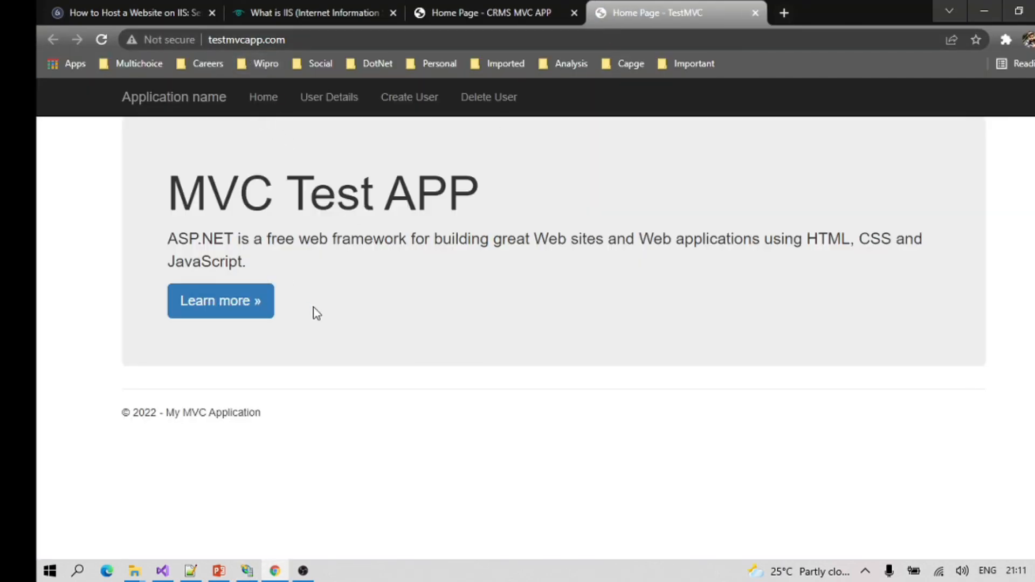
key(alt+Tab)
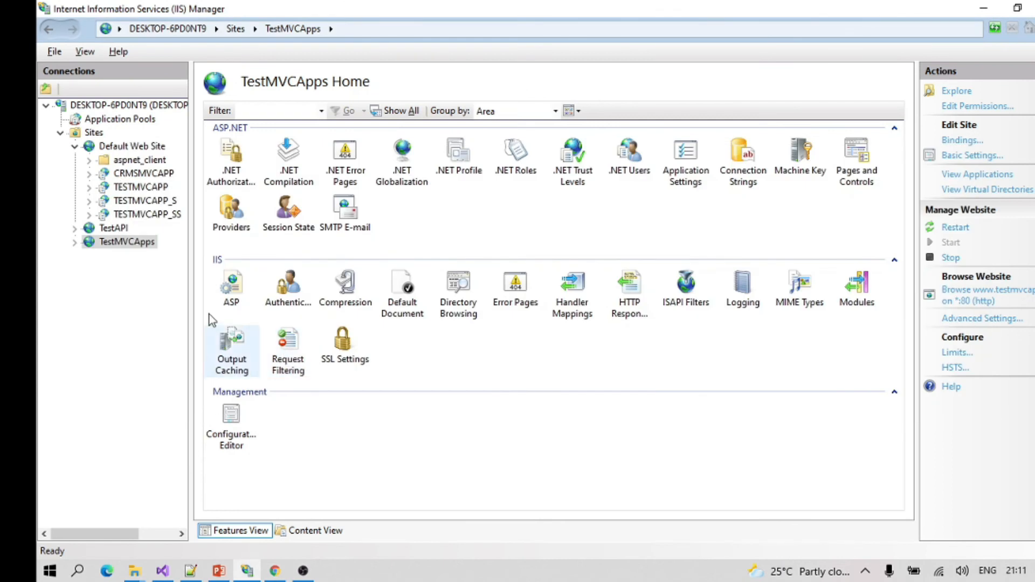
key(alt+Tab)
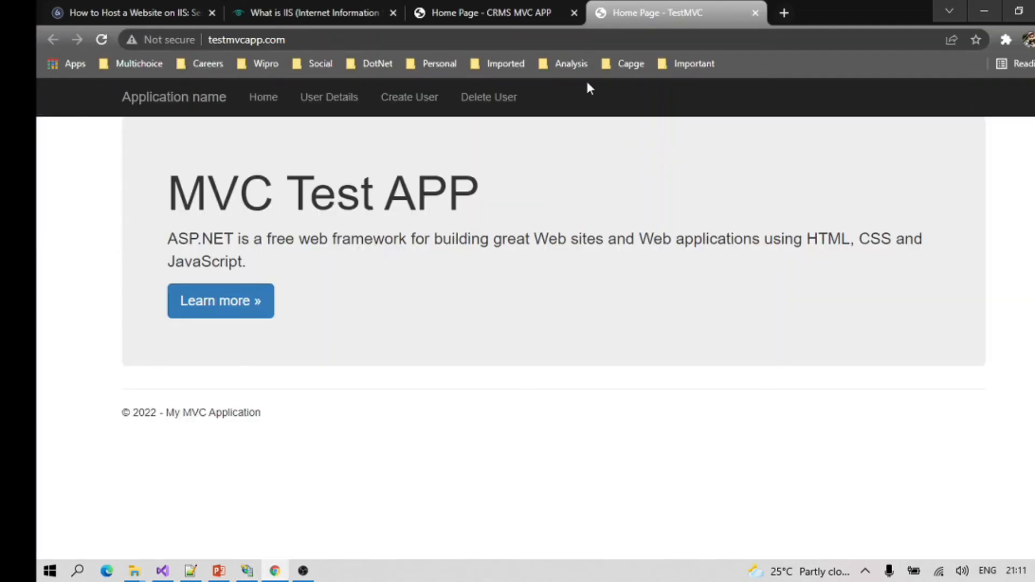
click(358, 41)
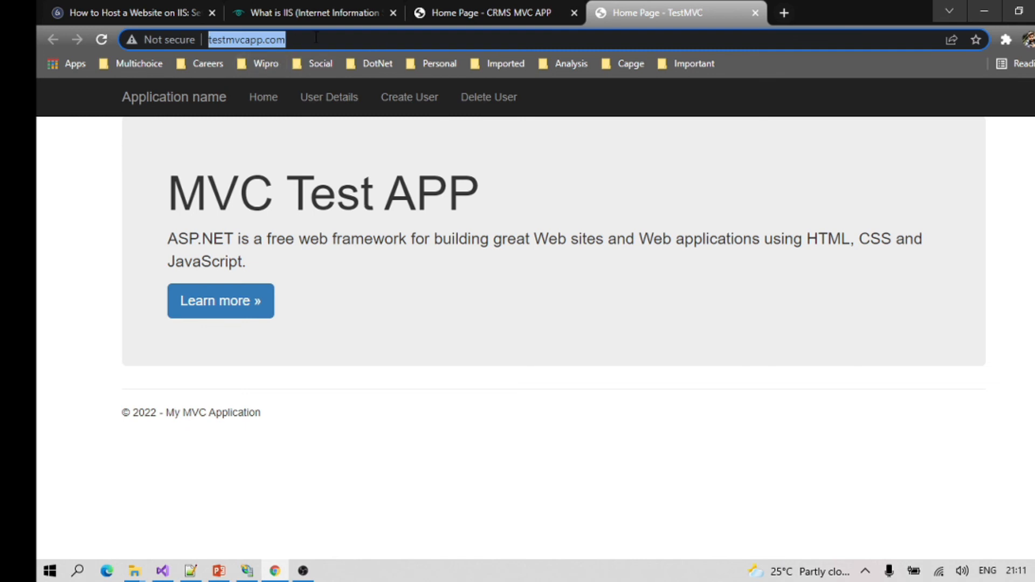
key(alt+Tab)
key(alt+Tab)
key(alt+Tab)
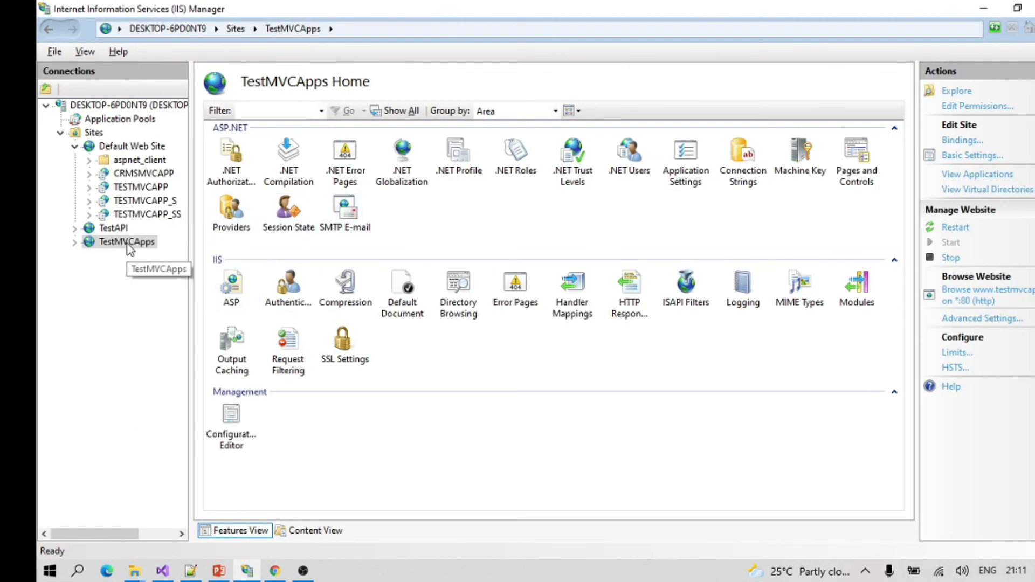
key(alt+Tab)
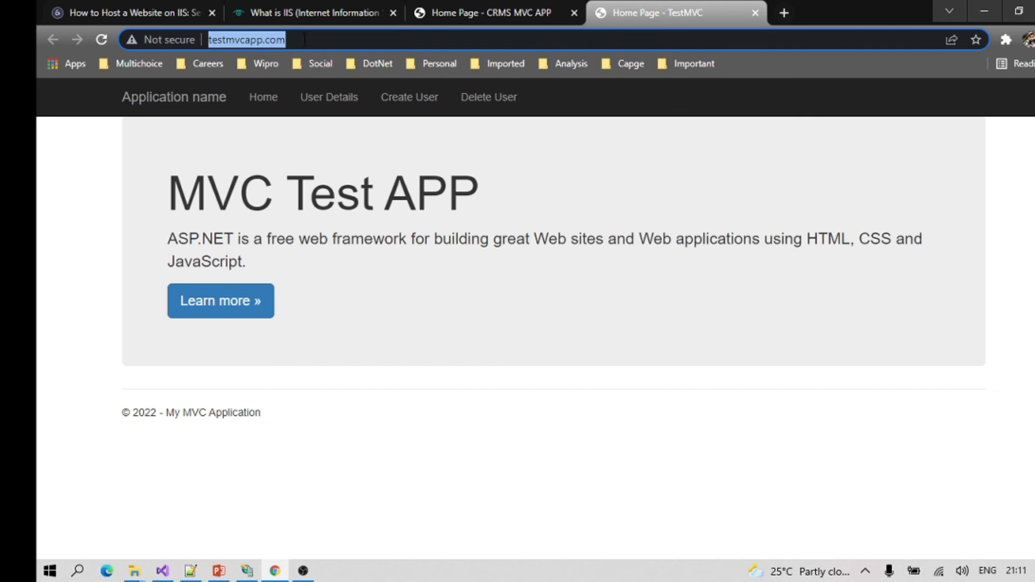
click(336, 42)
drag(366, 44, 211, 40)
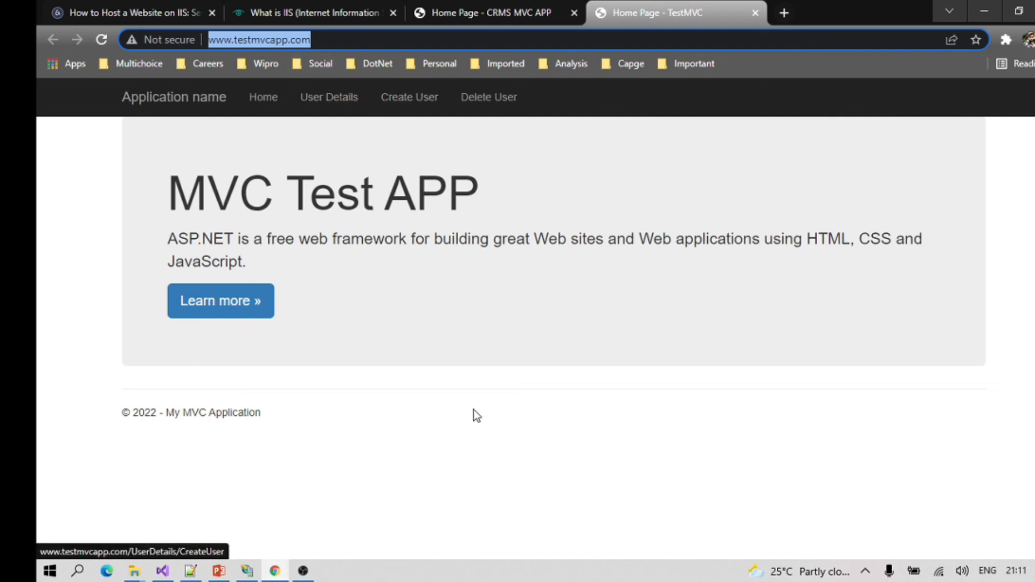
- Switch to the presentation on hosting MVC applications in IIS in PowerPoint
mouse_move(219, 571)
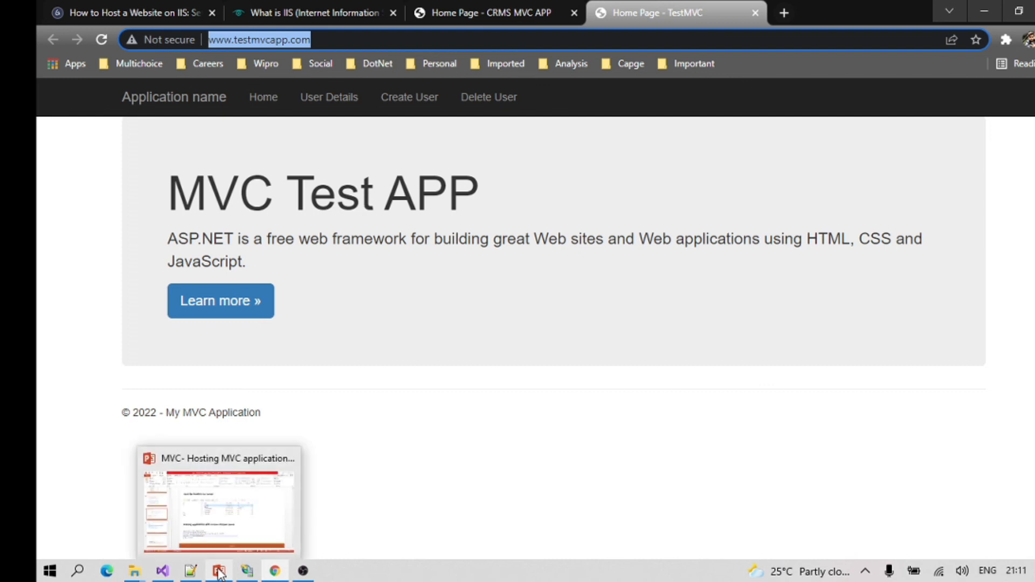
click(226, 513)
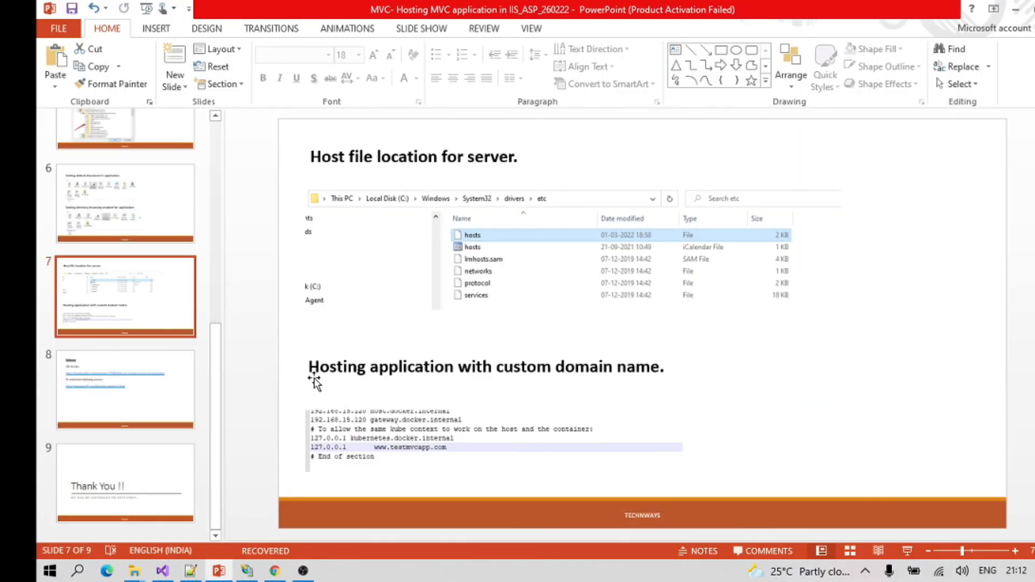